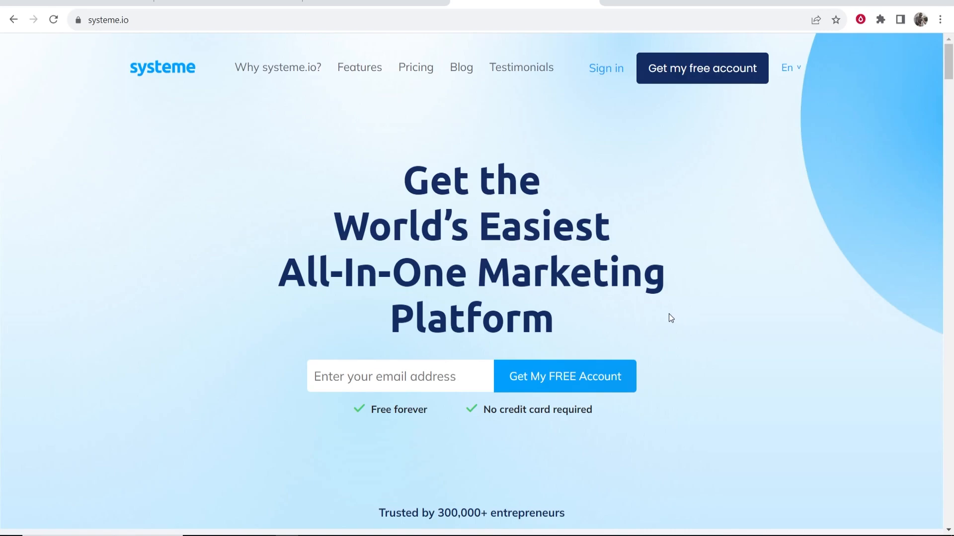
# Review the systeme.io homepage headings on sales funnels, marketing emails and building websites
pyautogui.scroll(-6, 681, 317)
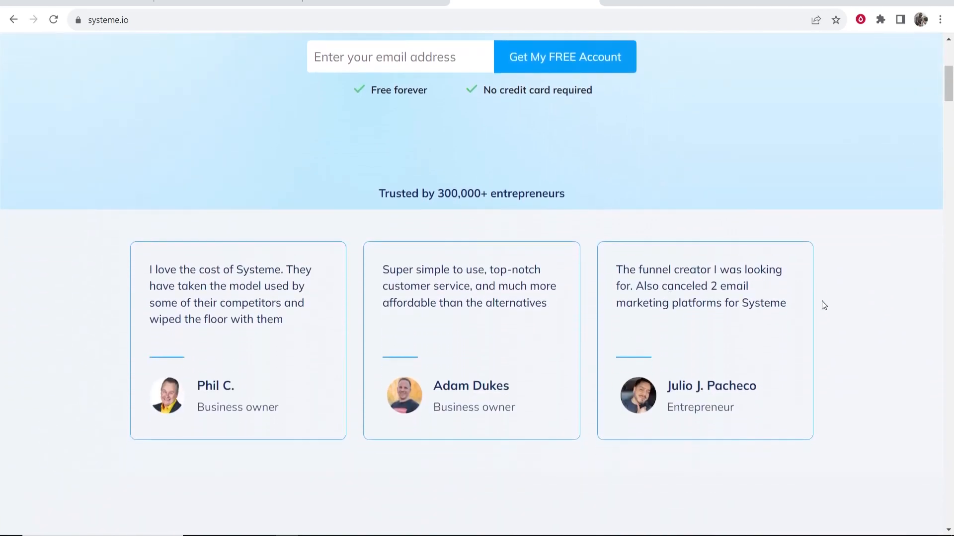
pyautogui.scroll(-10, 544, 248)
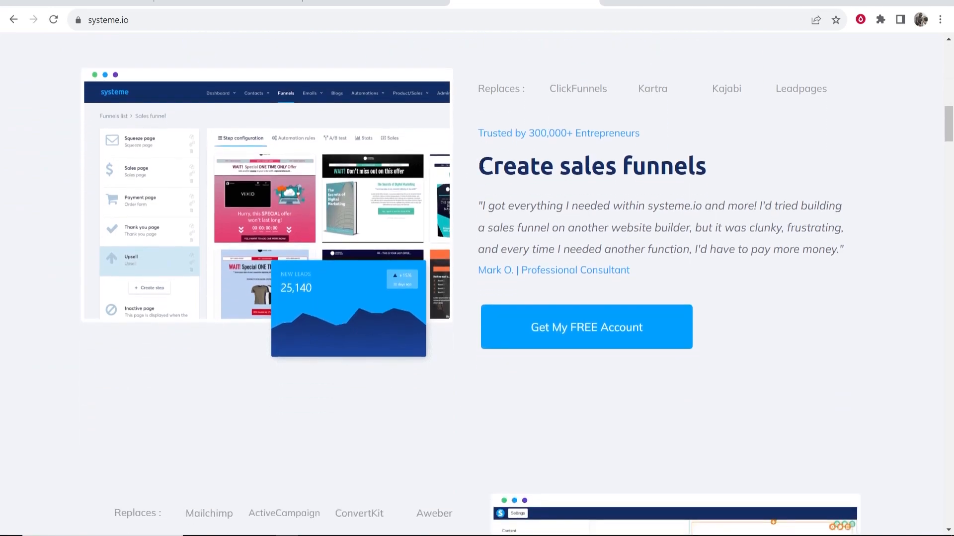
pyautogui.moveTo(480, 167); pyautogui.dragTo(693, 169)
pyautogui.click(713, 169)
pyautogui.scroll(-6, 712, 172)
pyautogui.moveTo(111, 269); pyautogui.dragTo(398, 269)
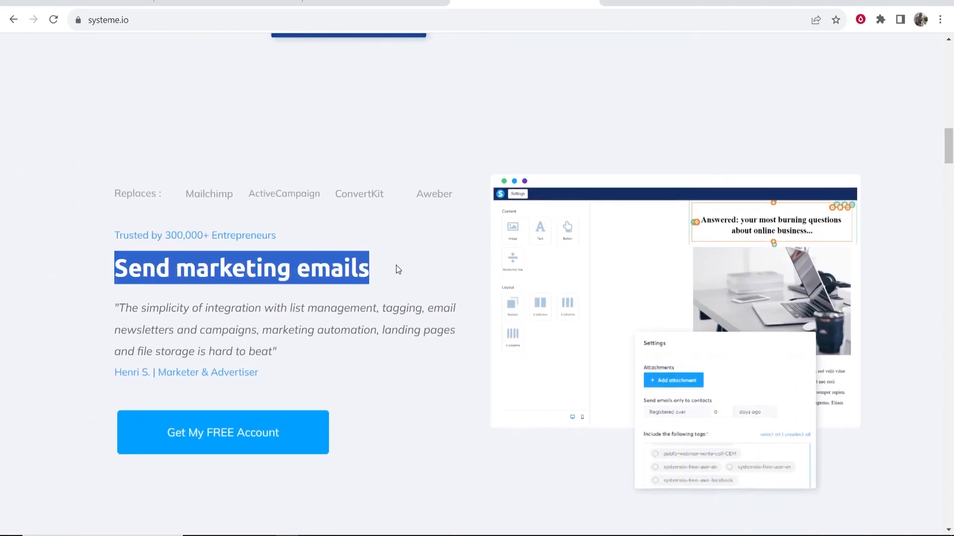
pyautogui.click(310, 254)
pyautogui.scroll(-7, 250, 248)
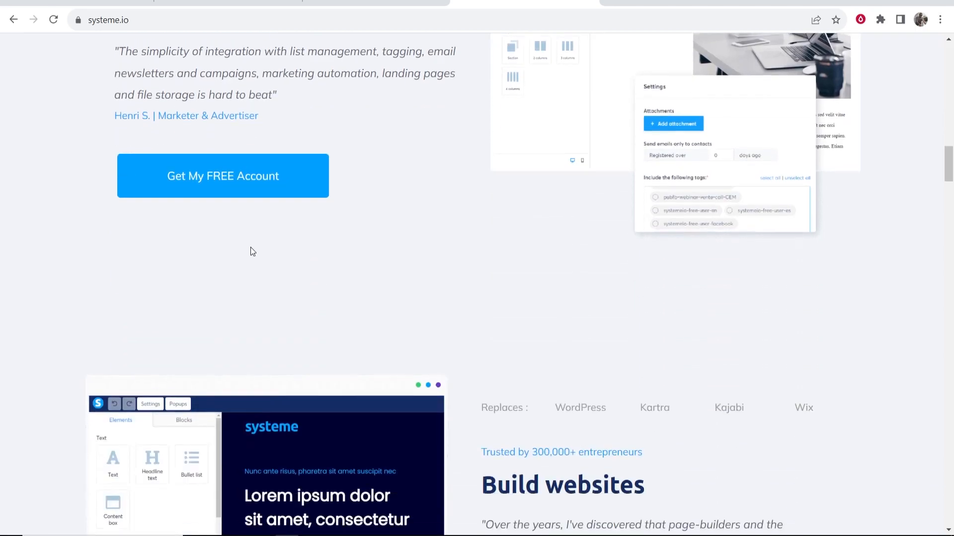
pyautogui.moveTo(478, 294); pyautogui.dragTo(664, 300)
pyautogui.click(664, 300)
# Switch to the account dashboard tab and bring up the avatar menu with Settings
pyautogui.scroll(-5, 659, 300)
pyautogui.scroll(10, 659, 300)
pyautogui.scroll(15, 657, 303)
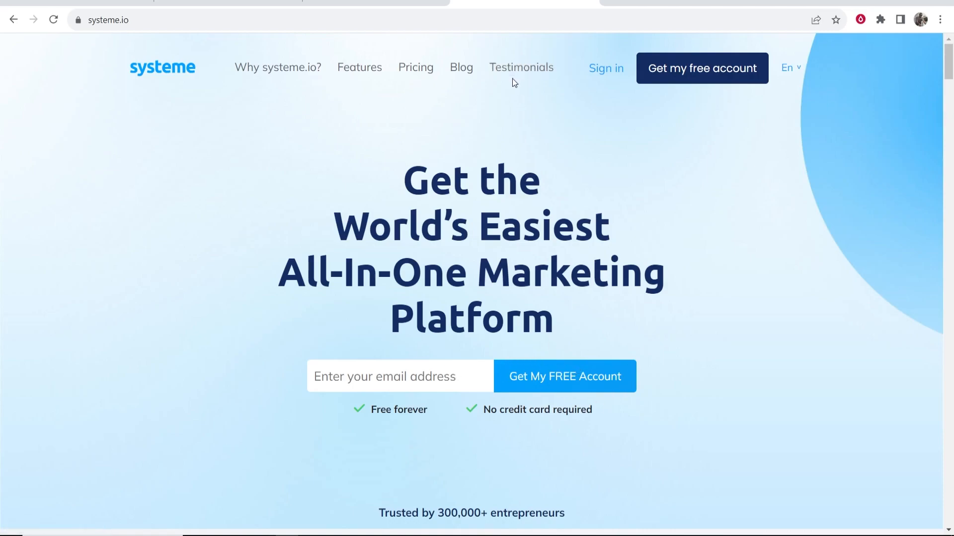
pyautogui.click(362, 5)
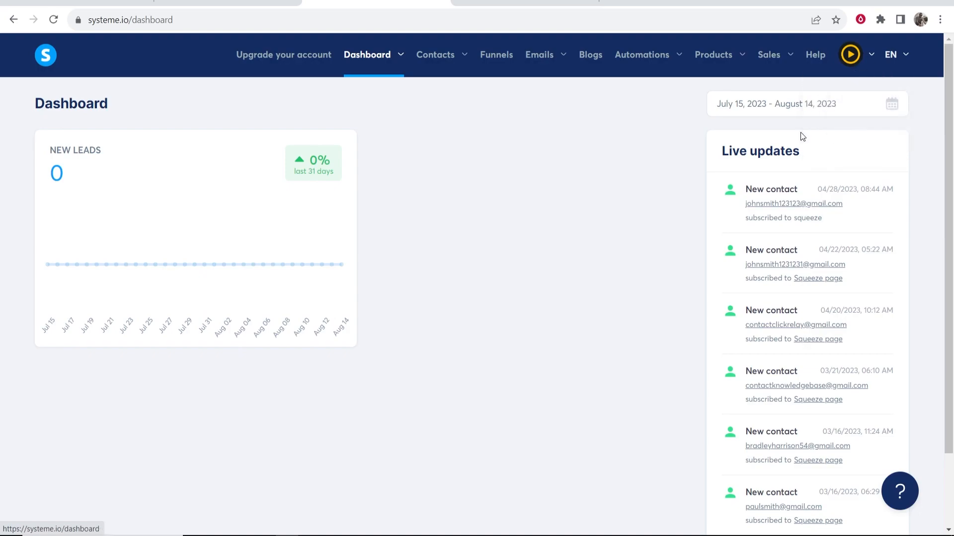
pyautogui.moveTo(854, 60)
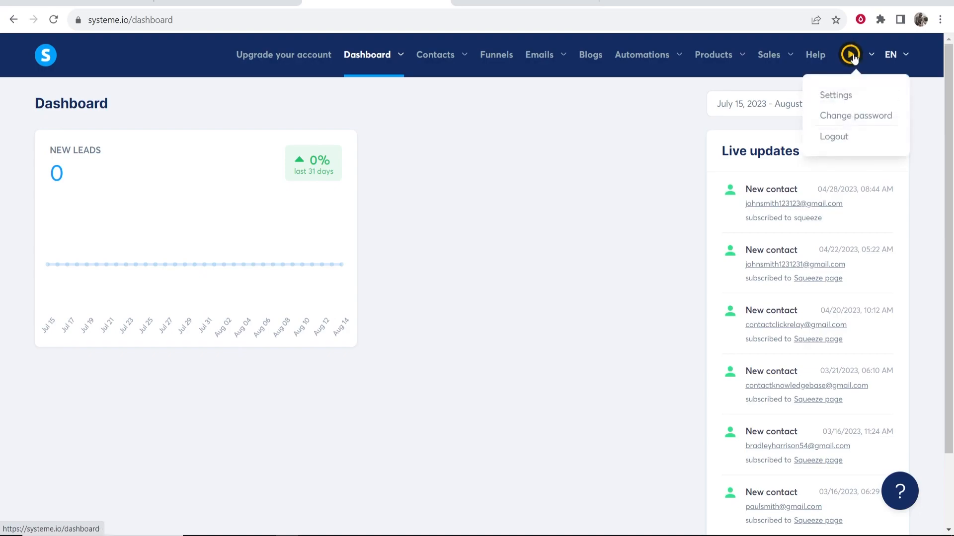
# Open account Settings, review Payment gateways with PayPal connected, then go to Funnels
pyautogui.click(835, 97)
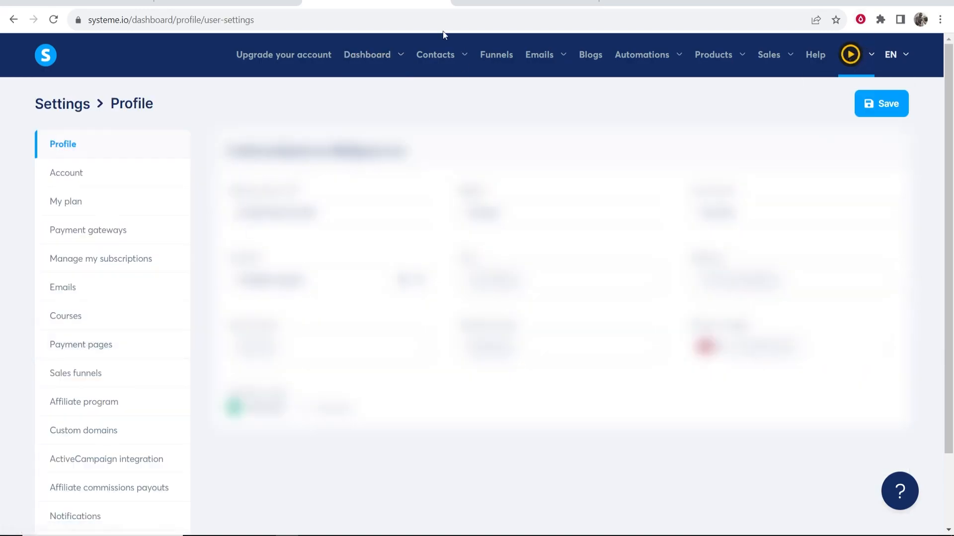
pyautogui.click(83, 233)
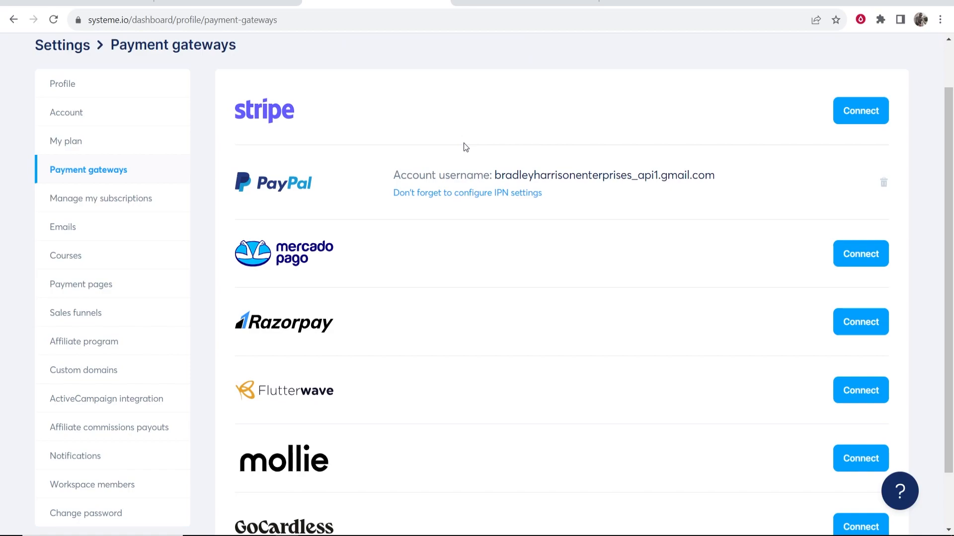
pyautogui.scroll(1, 466, 147)
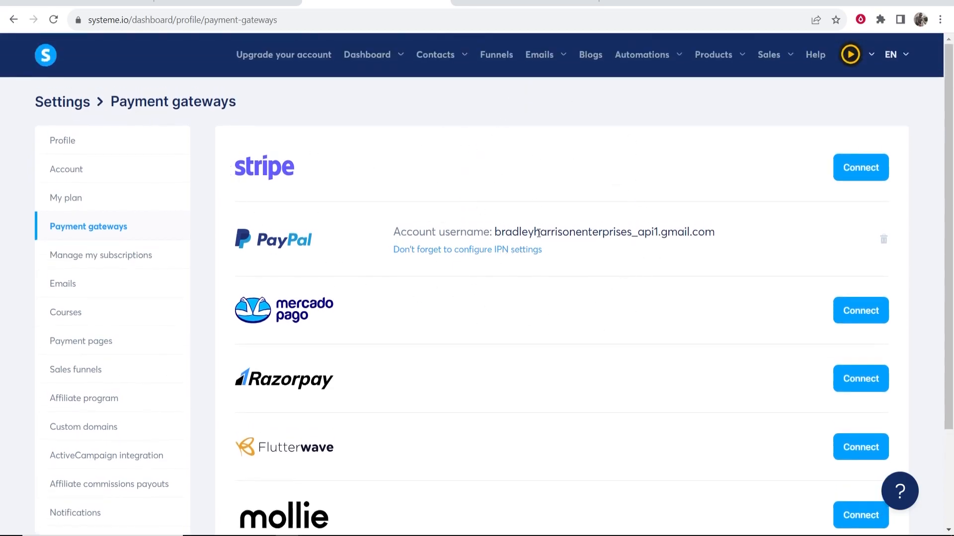
pyautogui.click(501, 58)
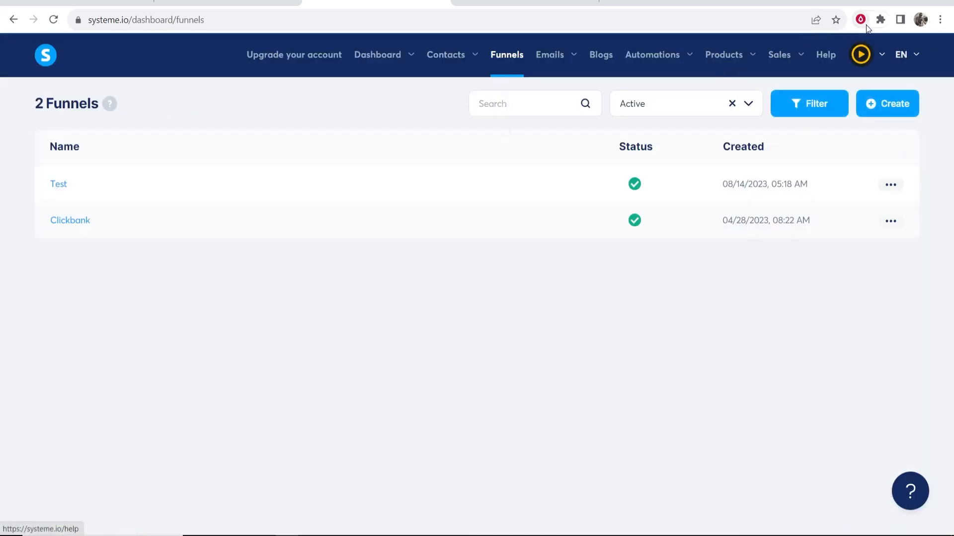
# Start a new funnel named 'YouTube Tutorial'
pyautogui.click(907, 108)
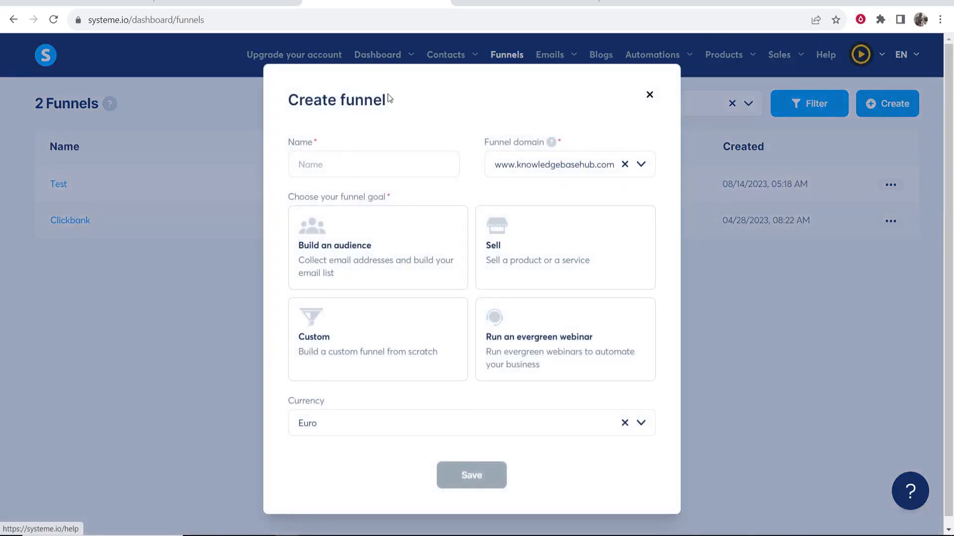
pyautogui.moveTo(391, 99); pyautogui.dragTo(267, 100)
pyautogui.click(359, 165)
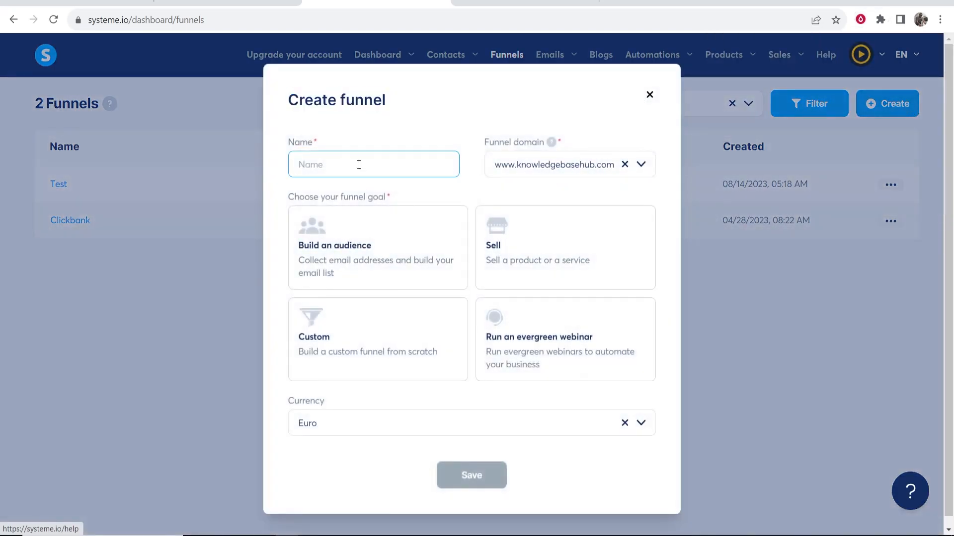
pyautogui.write('YouTube Tutorial')
# Set the funnel's domain to the account's systeme.io subdomain
pyautogui.moveTo(494, 168); pyautogui.dragTo(606, 171)
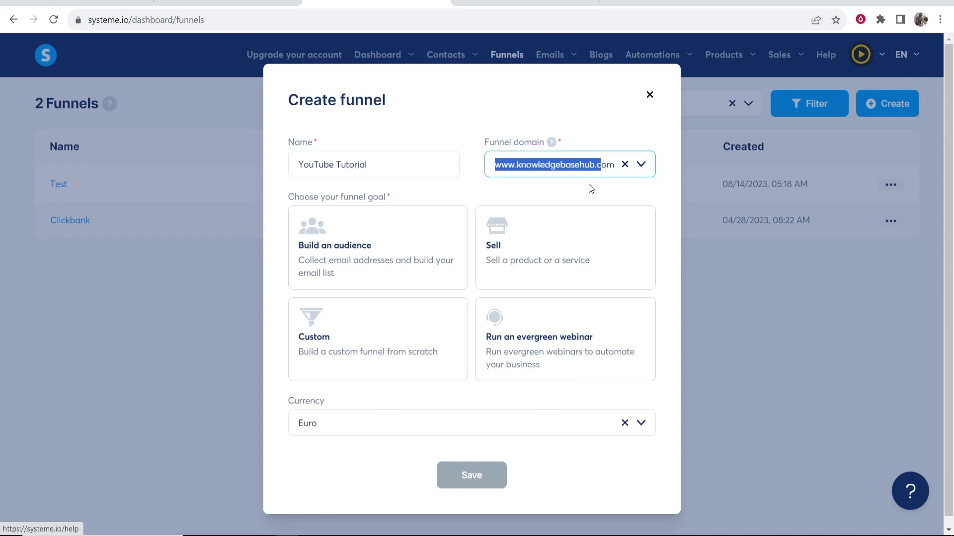
pyautogui.click(588, 184)
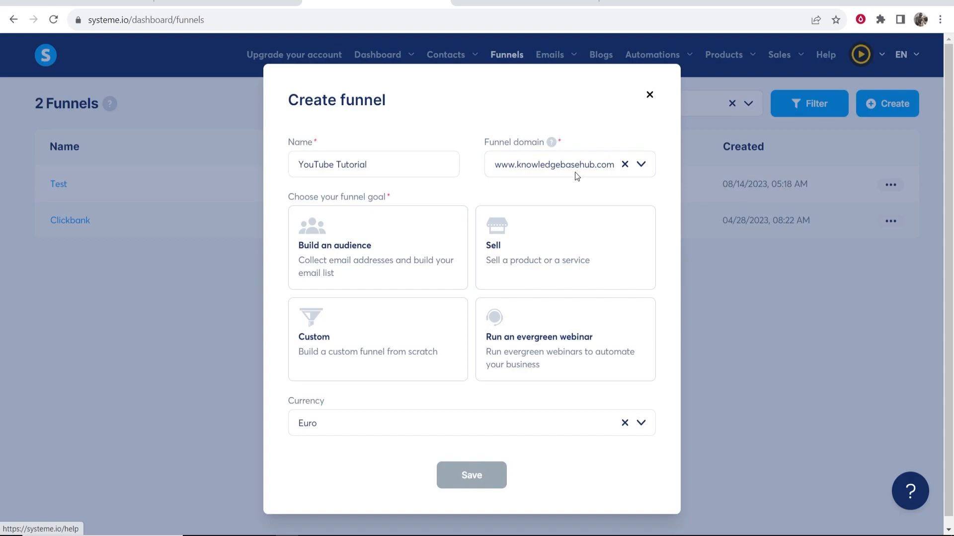
pyautogui.click(574, 172)
pyautogui.press('Down')
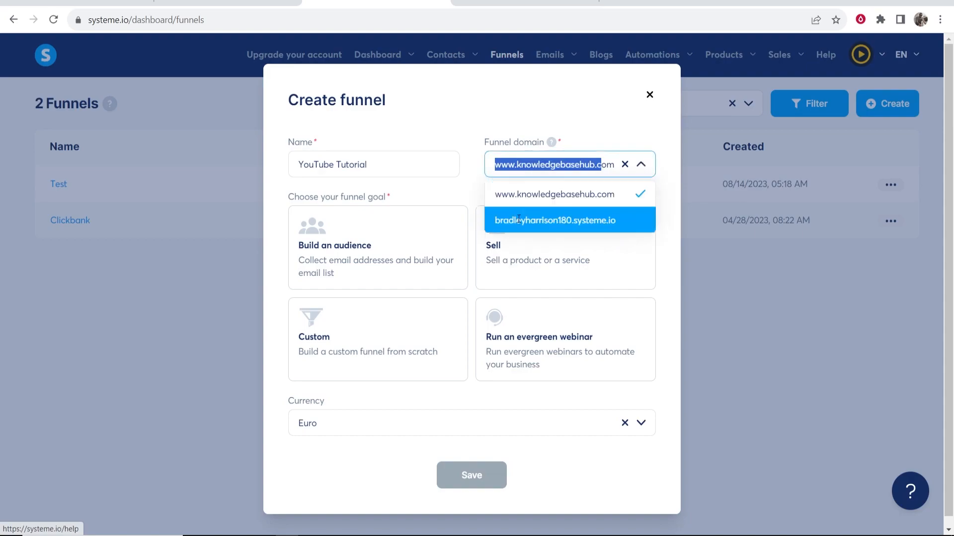
pyautogui.press('Return')
pyautogui.moveTo(493, 169); pyautogui.dragTo(614, 170)
pyautogui.click(558, 184)
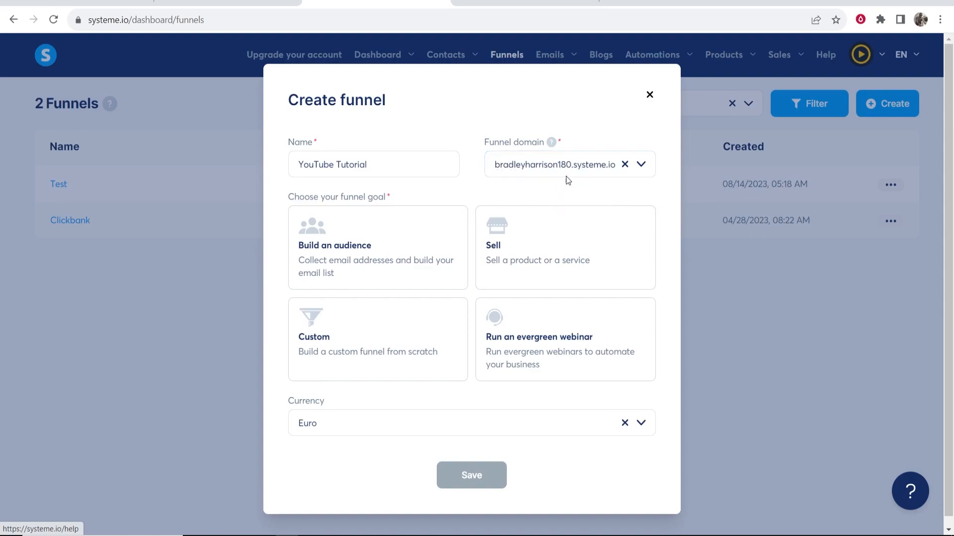
pyautogui.moveTo(494, 167); pyautogui.dragTo(577, 168)
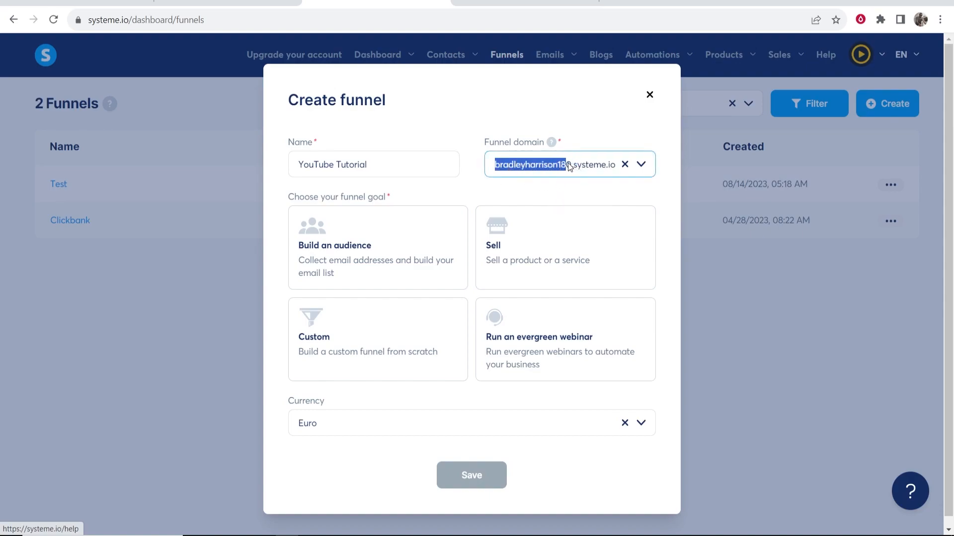
pyautogui.click(568, 164)
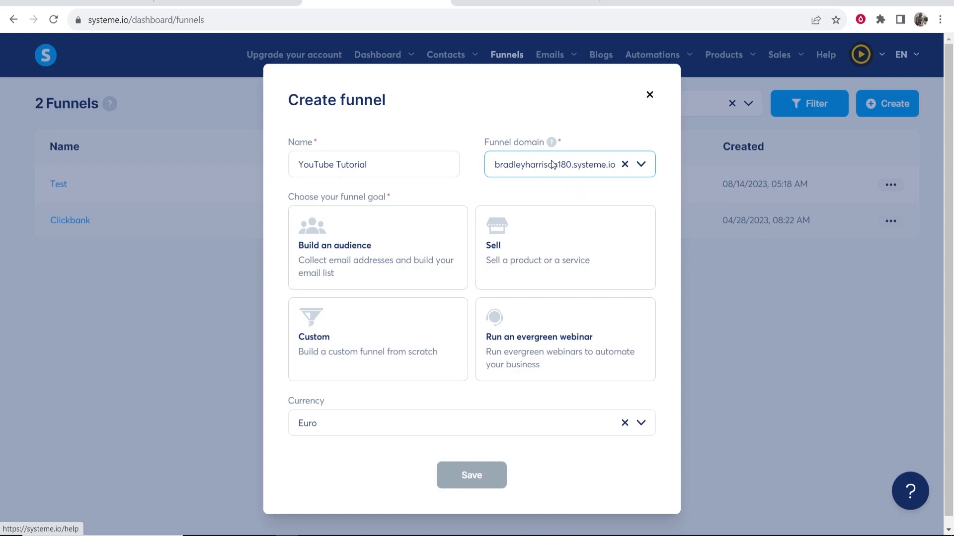
pyautogui.moveTo(572, 163); pyautogui.dragTo(481, 166)
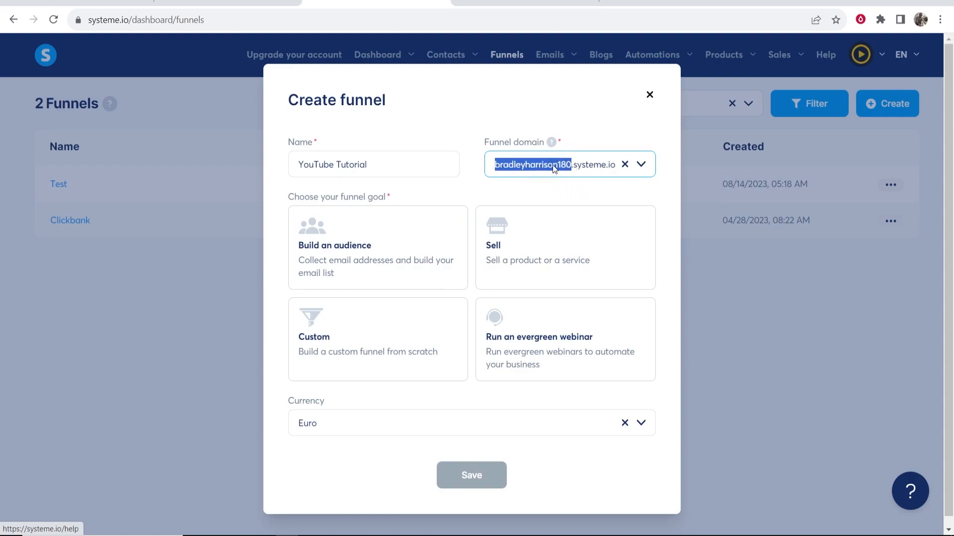
# Choose the Build an audience goal and U.S. Dollar currency, then save the funnel
pyautogui.moveTo(288, 197); pyautogui.dragTo(401, 197)
pyautogui.click(402, 197)
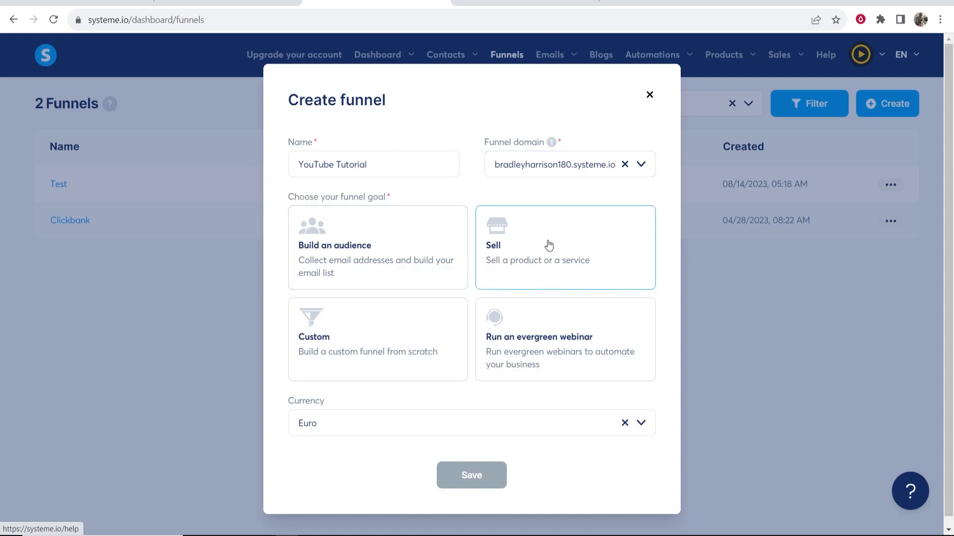
pyautogui.click(353, 246)
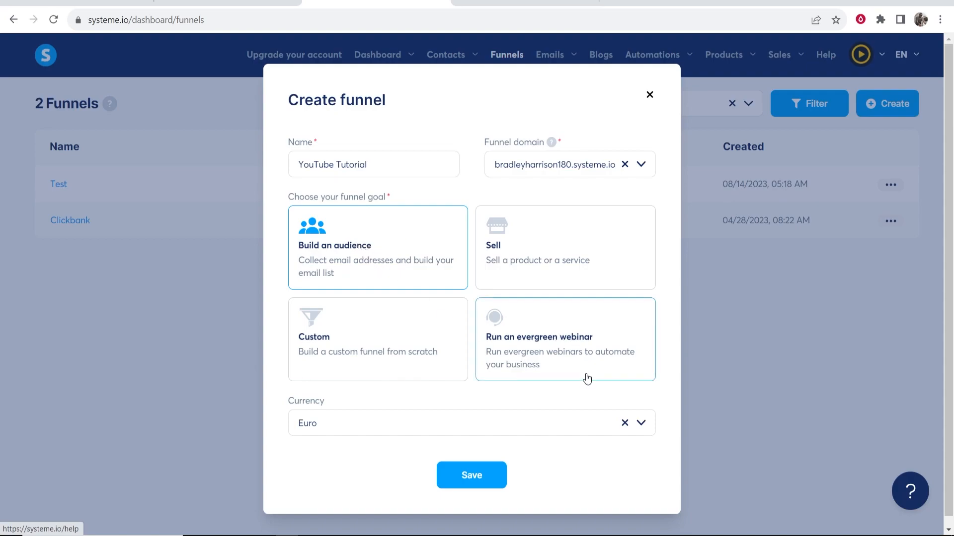
pyautogui.click(641, 423)
pyautogui.scroll(-1, 397, 368)
pyautogui.scroll(-6, 373, 351)
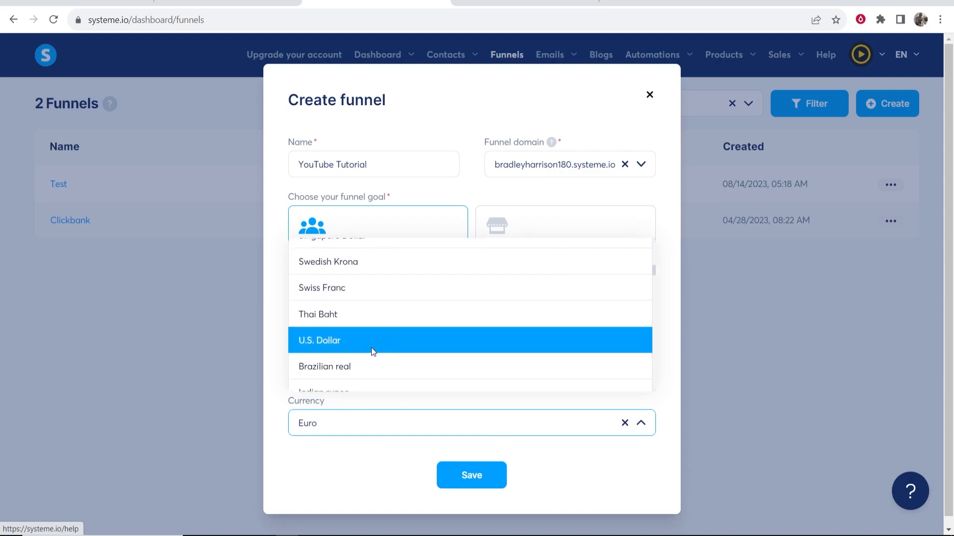
pyautogui.click(372, 348)
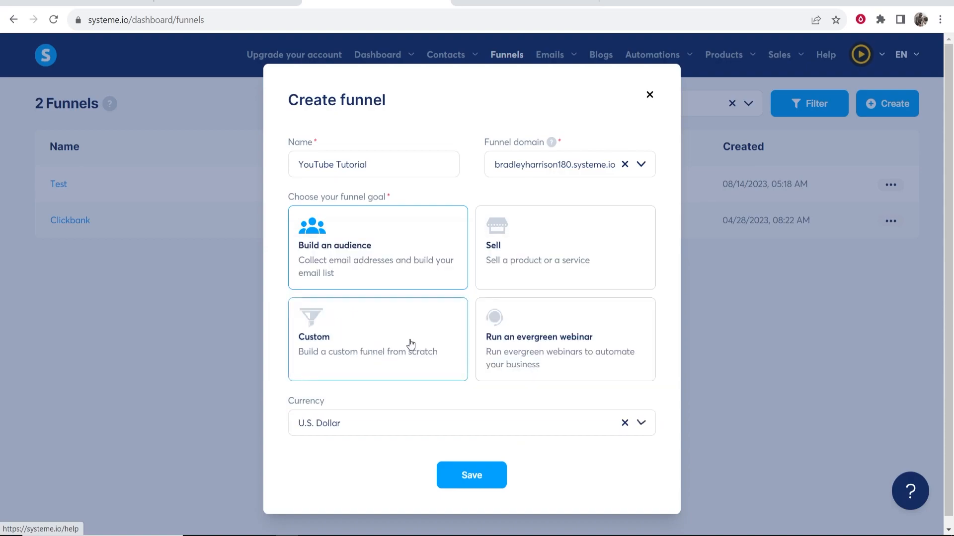
pyautogui.click(447, 467)
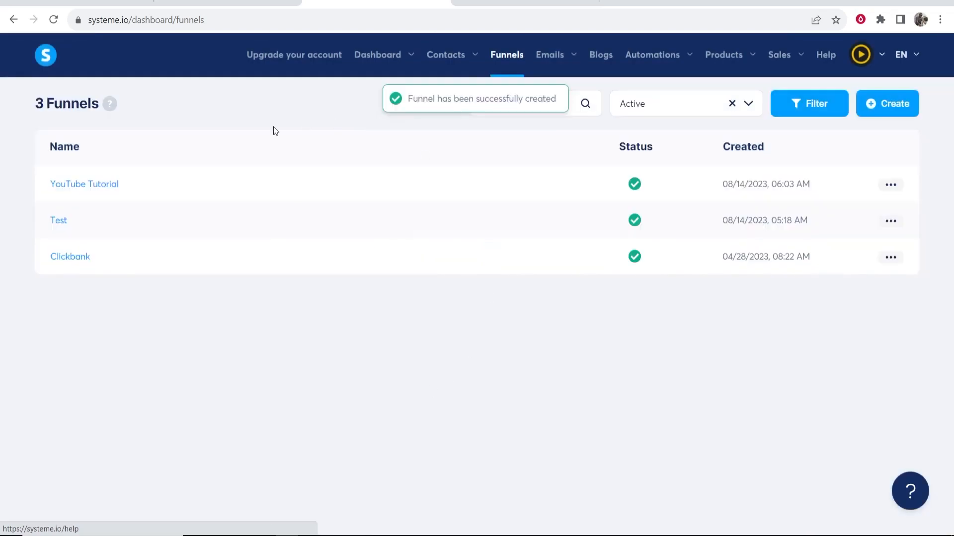
# Open the new YouTube Tutorial funnel from the funnels list
pyautogui.moveTo(140, 187); pyautogui.dragTo(43, 185)
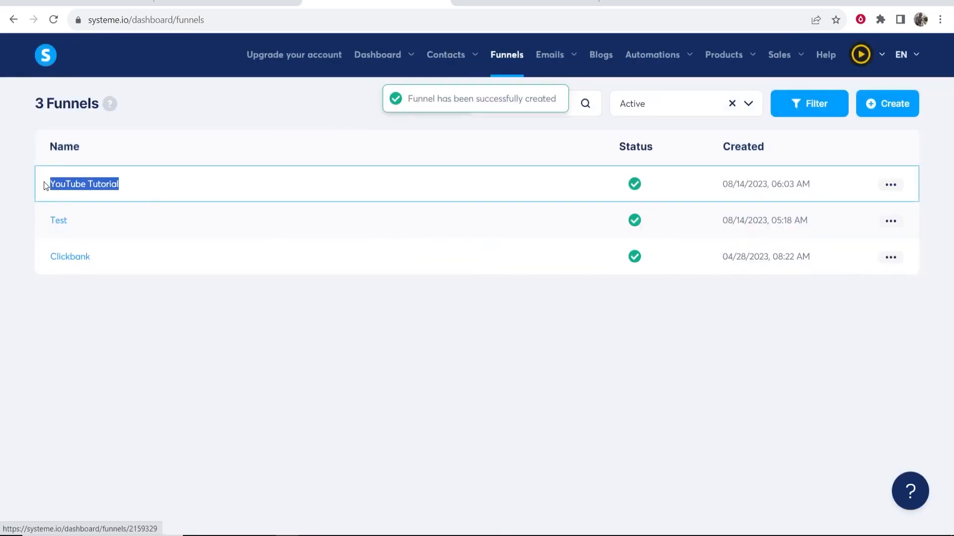
pyautogui.click(77, 185)
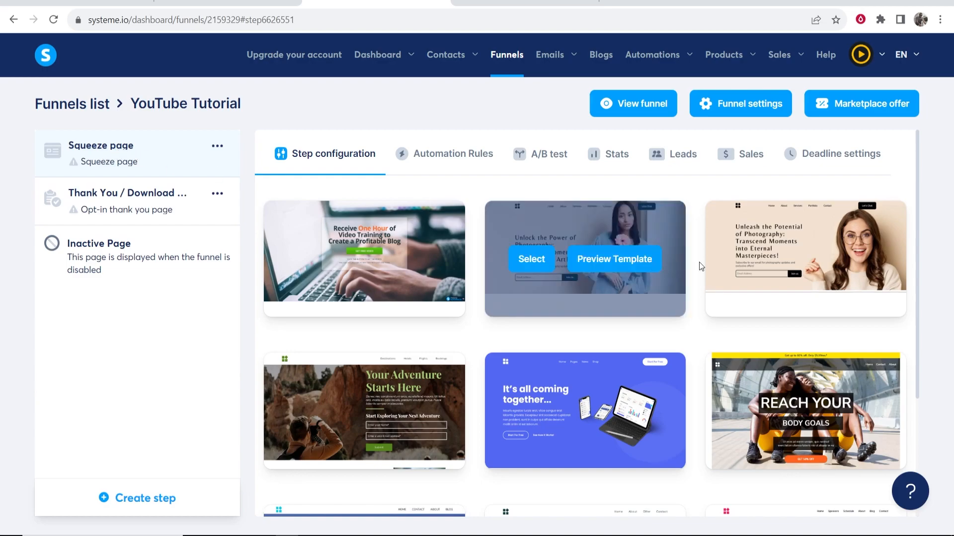
# Show 30 squeeze-page templates per page and scroll through the gallery
pyautogui.scroll(-3, 807, 239)
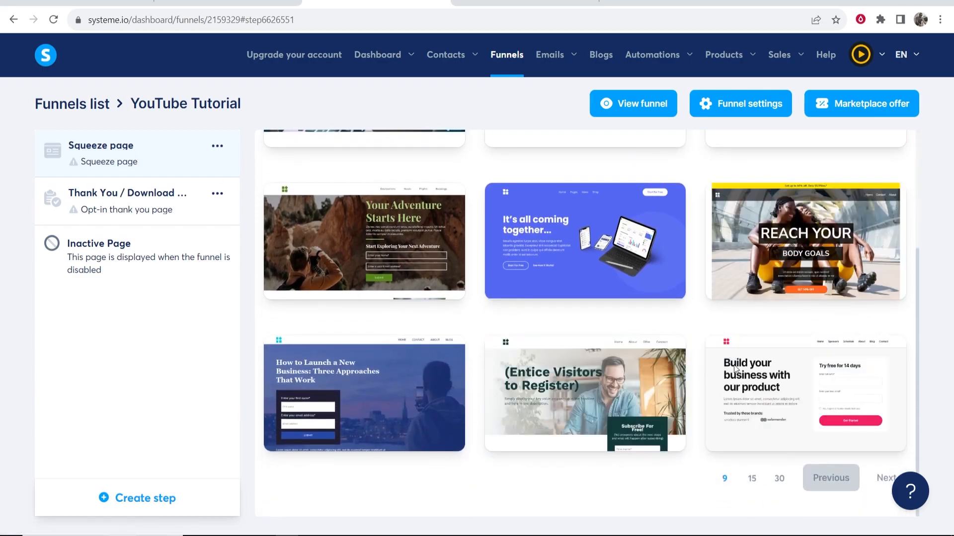
pyautogui.click(778, 481)
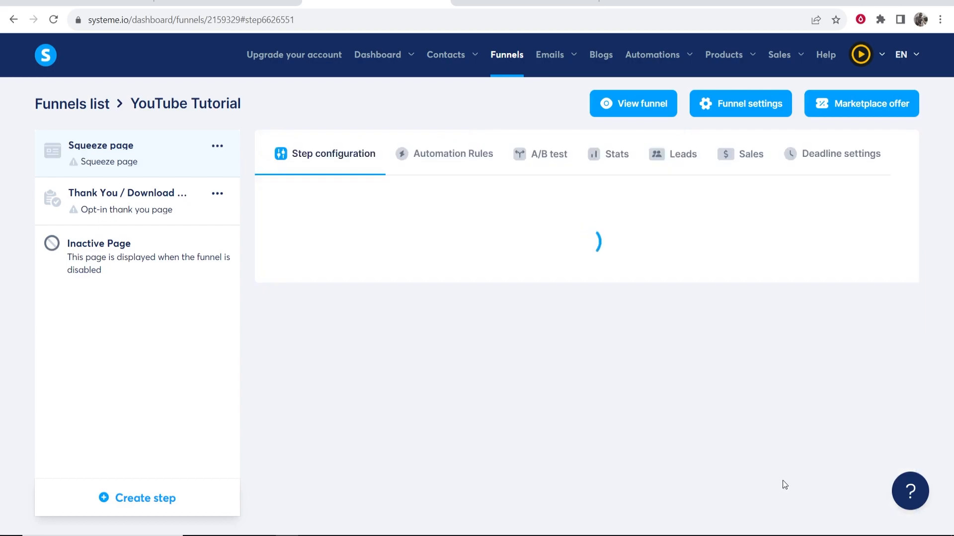
pyautogui.scroll(-3, 660, 300)
pyautogui.scroll(-10, 659, 301)
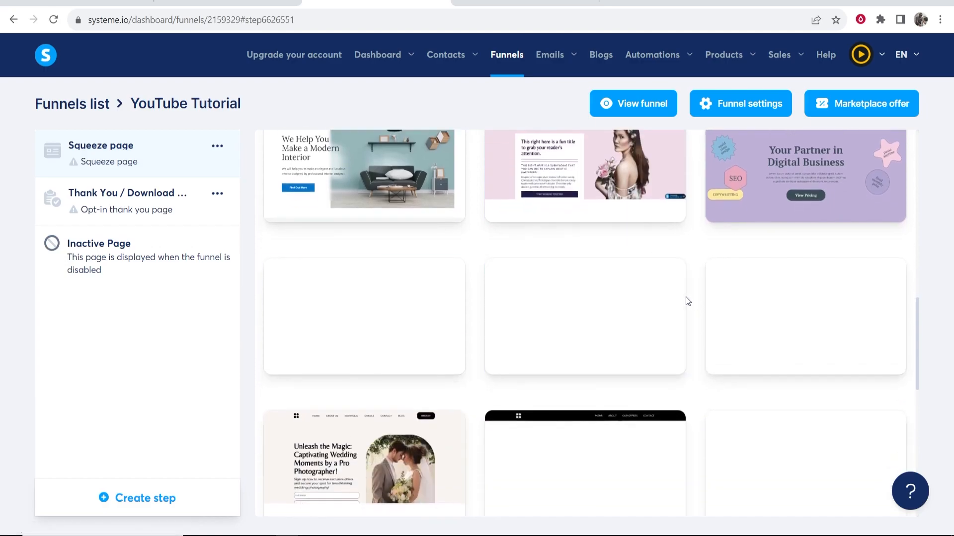
pyautogui.scroll(-4, 696, 298)
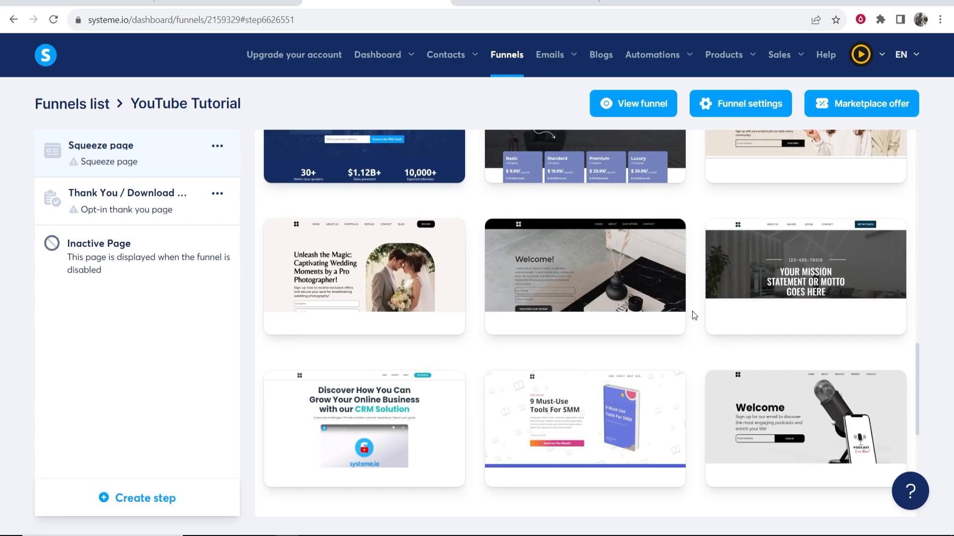
pyautogui.scroll(-4, 692, 311)
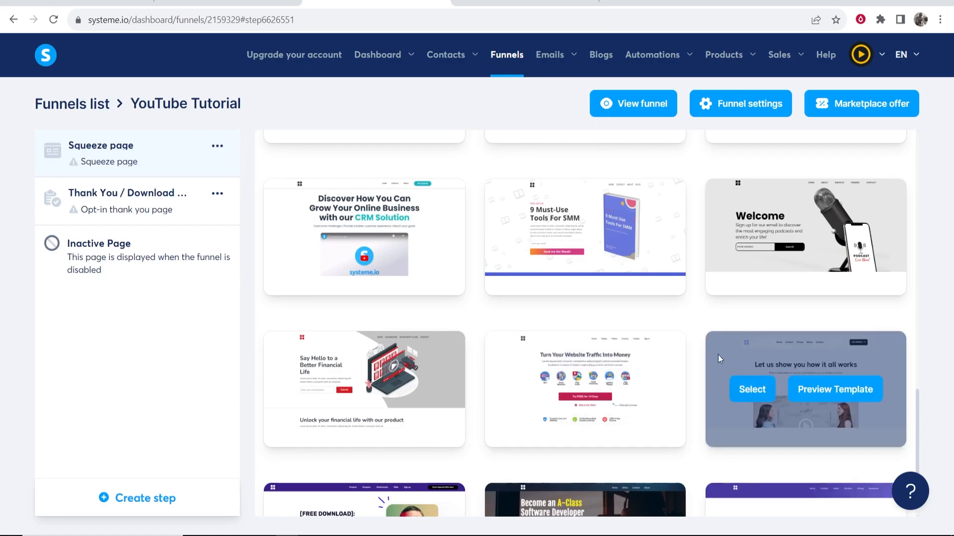
pyautogui.scroll(-3, 706, 356)
pyautogui.scroll(-1, 695, 361)
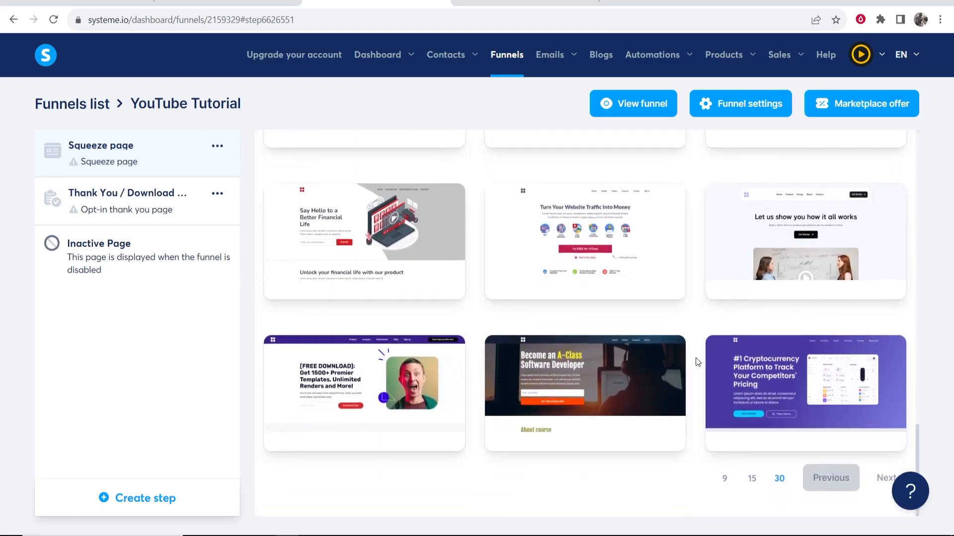
pyautogui.moveTo(392, 263)
# Load the next page of squeeze-page templates and browse it
pyautogui.click(887, 480)
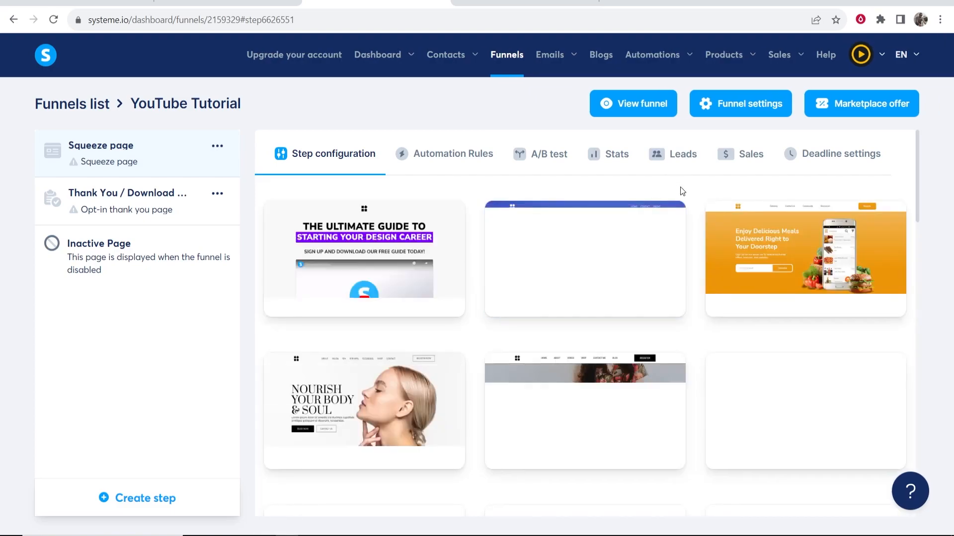
pyautogui.scroll(-8, 548, 233)
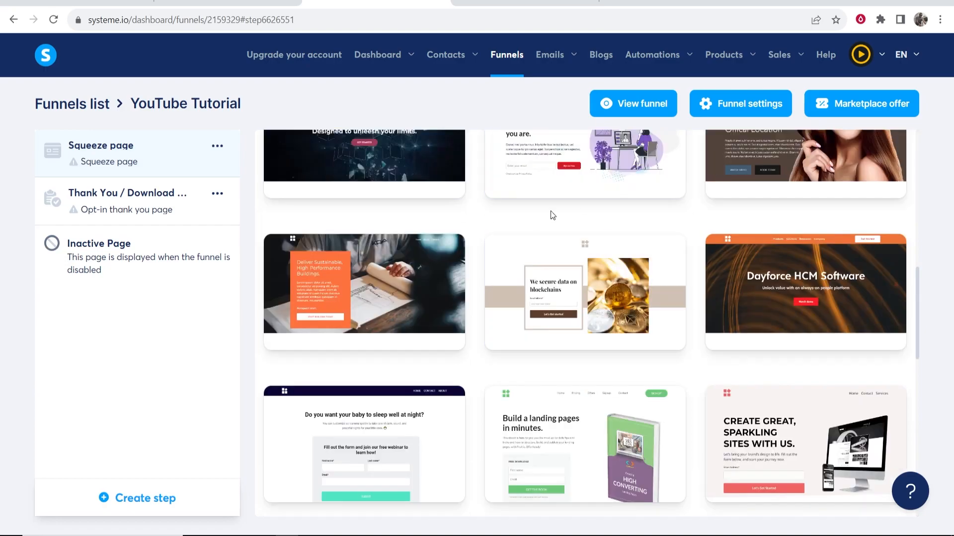
pyautogui.scroll(5, 644, 340)
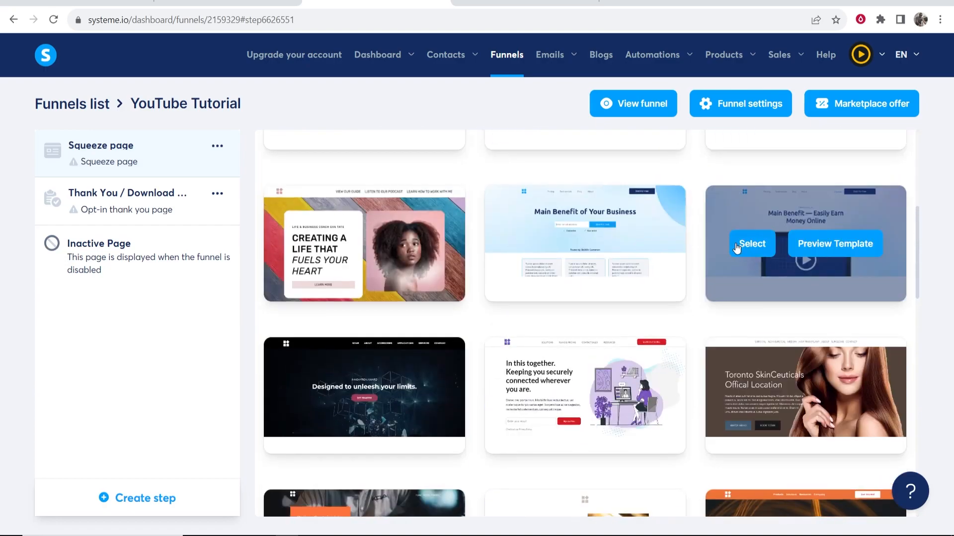
pyautogui.scroll(1, 806, 260)
pyautogui.scroll(5, 806, 261)
pyautogui.scroll(-11, 546, 343)
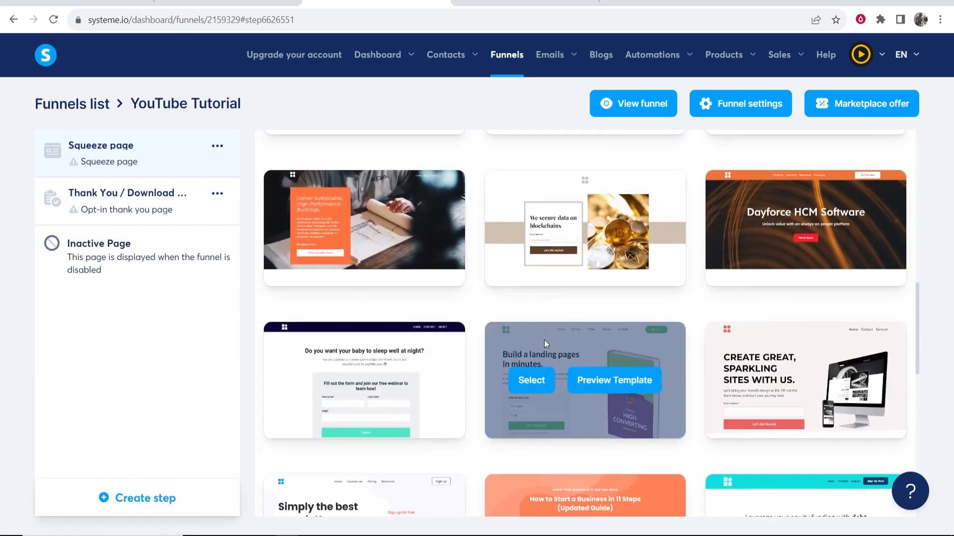
pyautogui.scroll(-1, 544, 343)
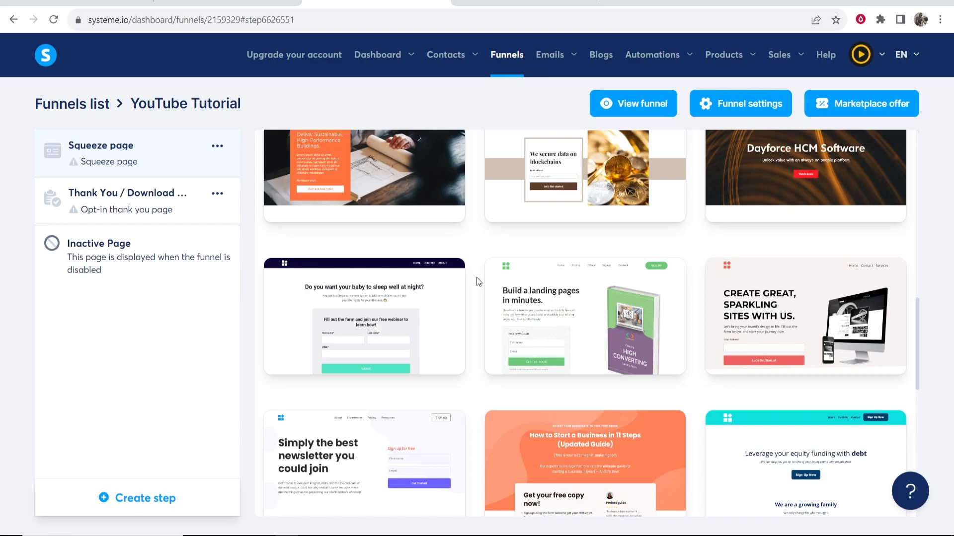
pyautogui.scroll(-2, 476, 277)
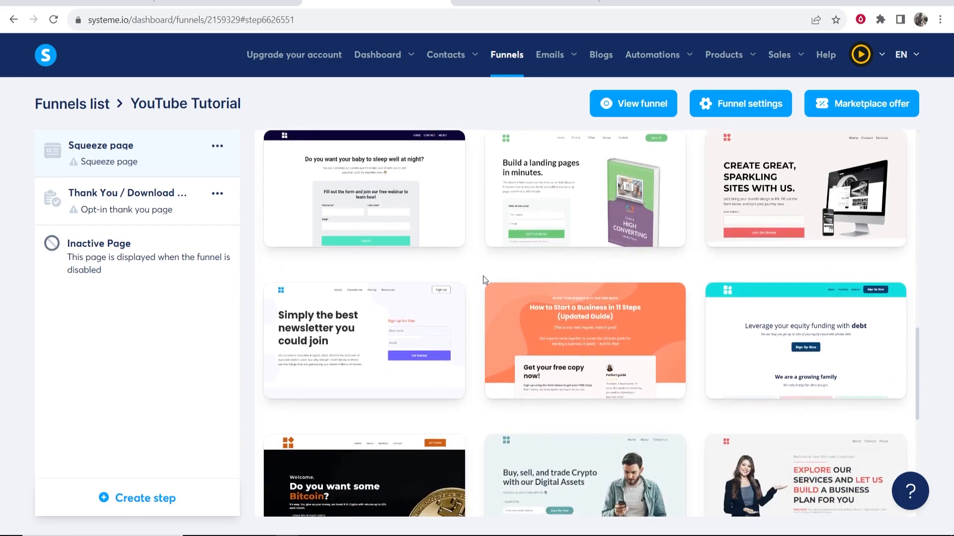
pyautogui.moveTo(342, 341)
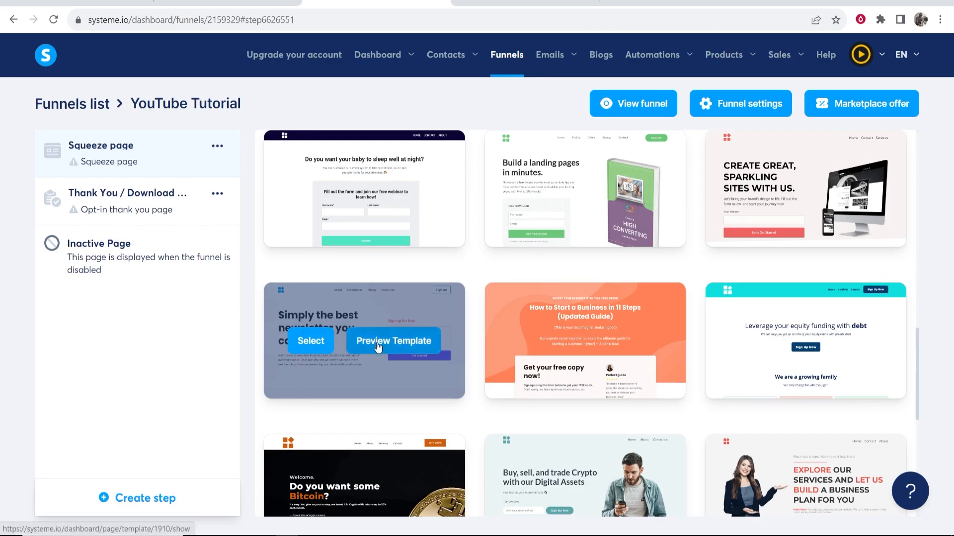
pyautogui.click(397, 343)
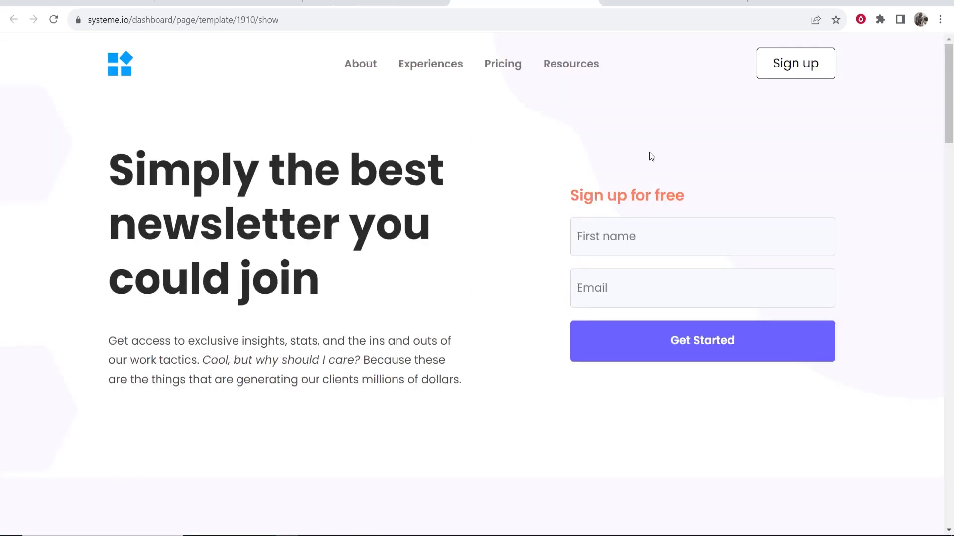
pyautogui.scroll(-15, 365, 112)
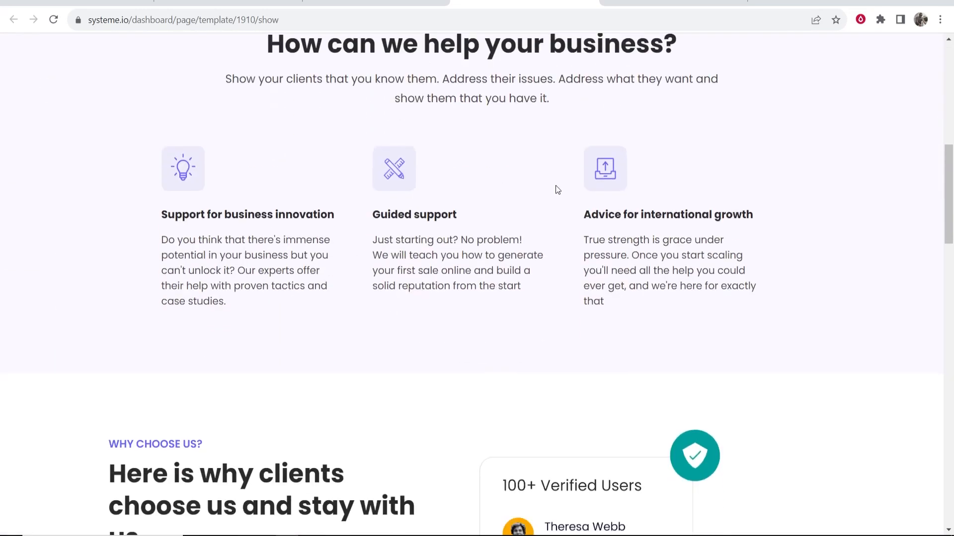
pyautogui.scroll(-20, 636, 183)
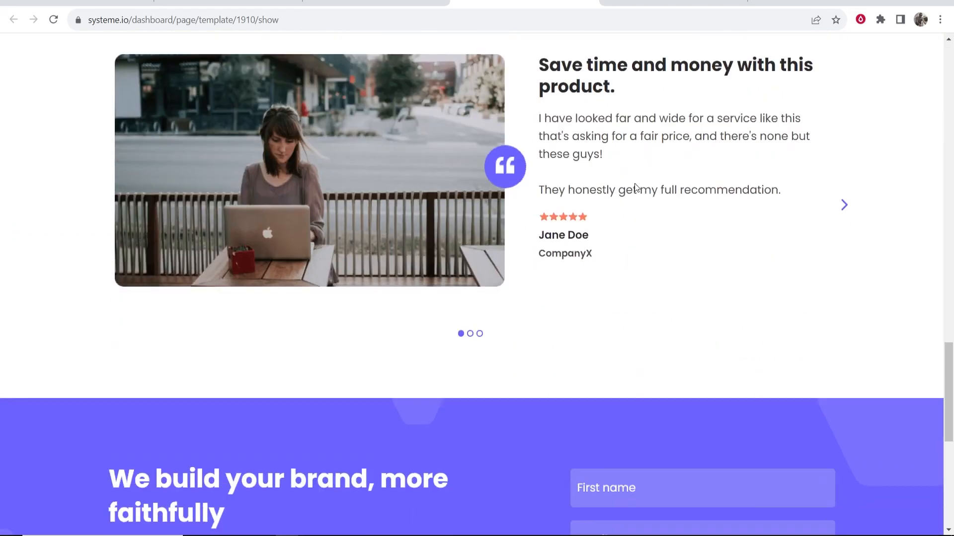
pyautogui.scroll(20, 530, 247)
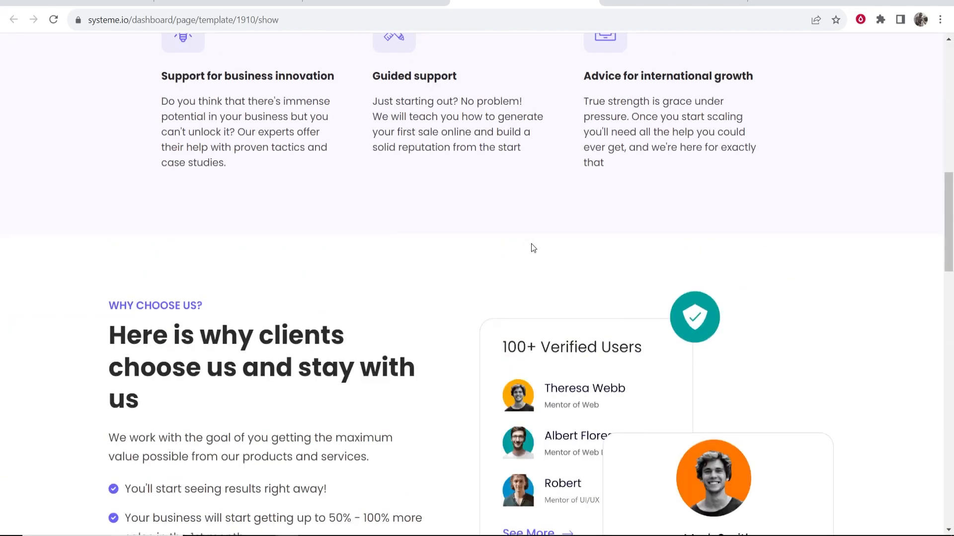
pyautogui.click(591, 1)
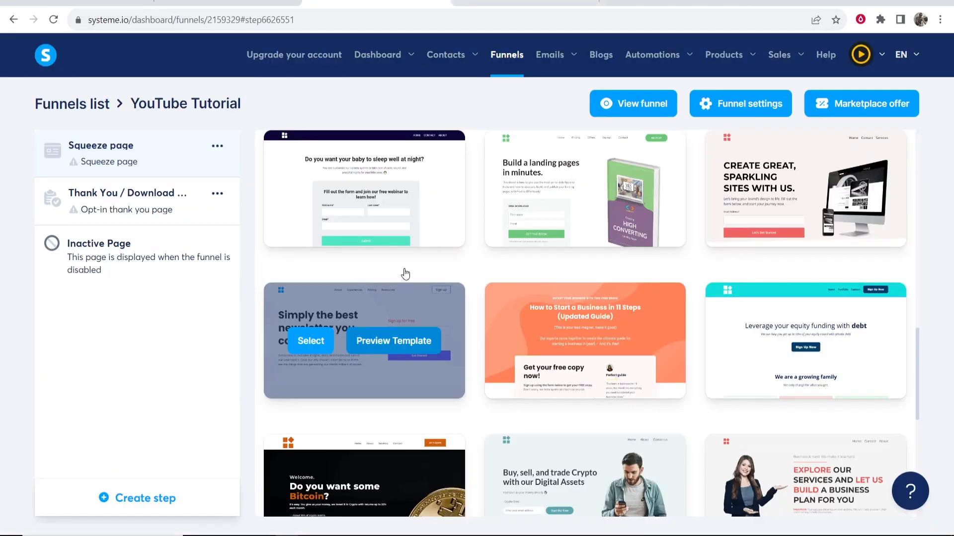
# Apply the newsletter template and rename the squeeze page step to YouTube
pyautogui.click(307, 343)
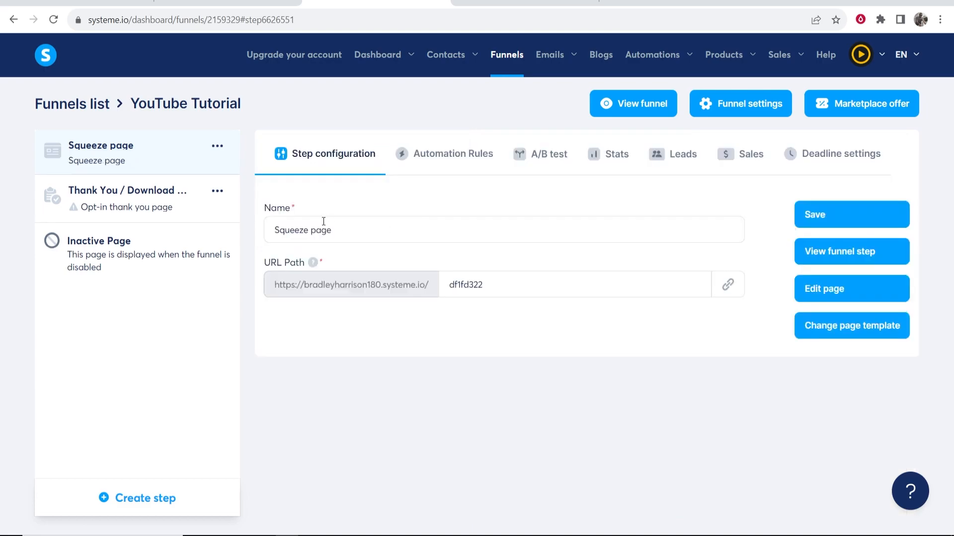
pyautogui.moveTo(369, 233); pyautogui.dragTo(197, 235)
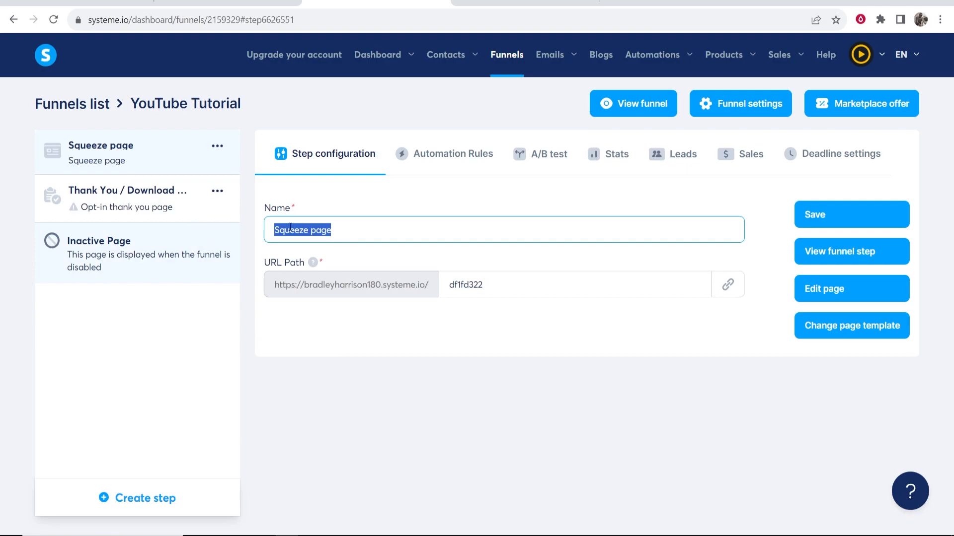
pyautogui.click(399, 240)
pyautogui.moveTo(355, 244); pyautogui.dragTo(243, 255)
pyautogui.click(339, 231)
pyautogui.moveTo(338, 232); pyautogui.dragTo(215, 236)
pyautogui.press('BackSpace')
pyautogui.press('Return')
pyautogui.click(854, 222)
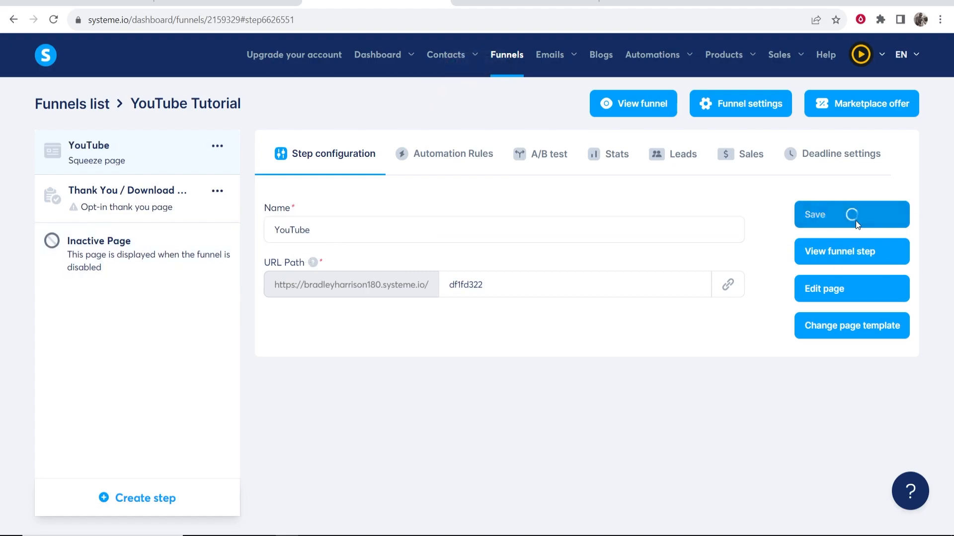
# Open the YouTube squeeze page in the page editor
pyautogui.moveTo(450, 99); pyautogui.dragTo(515, 102)
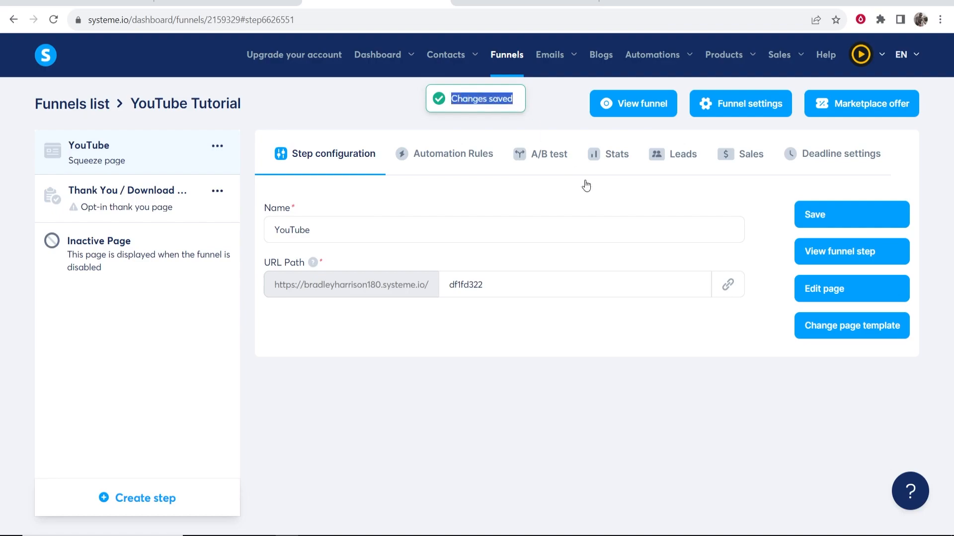
pyautogui.click(618, 204)
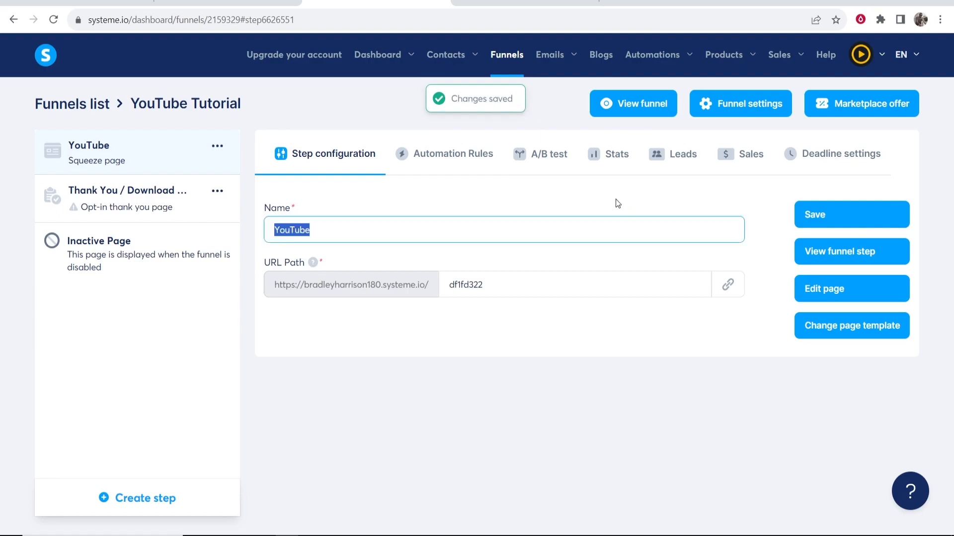
pyautogui.click(833, 297)
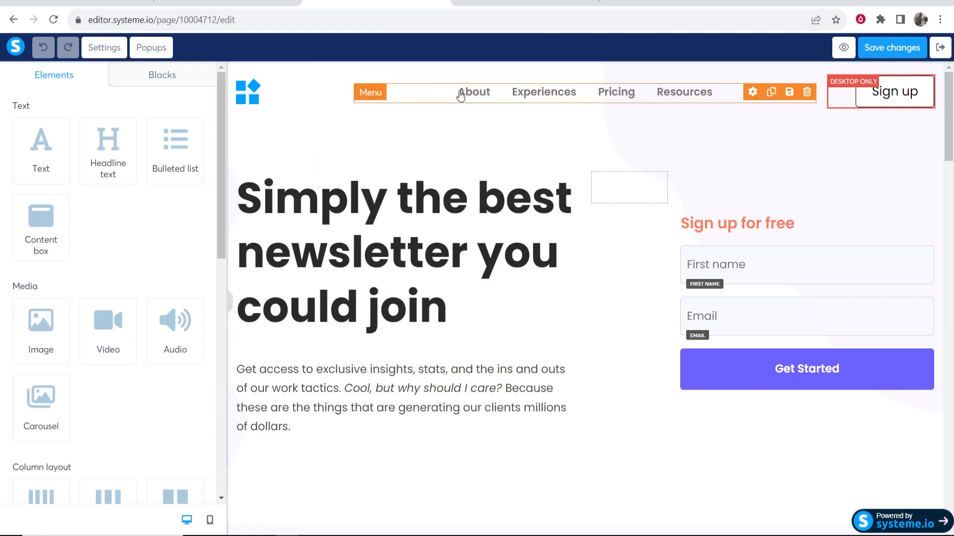
# Replace the main headline with 'The Best Smoothie Diet For Weight Loss'
pyautogui.click(470, 201)
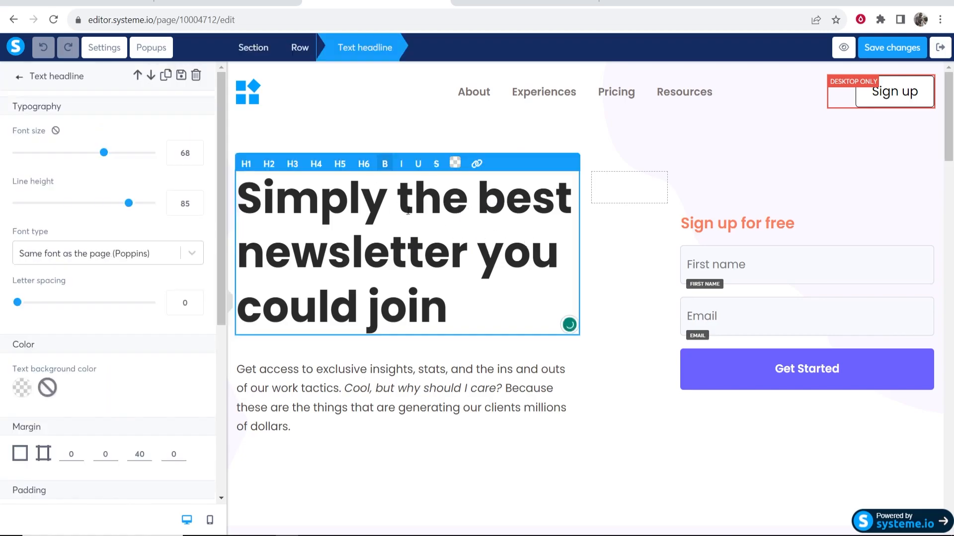
pyautogui.click(358, 118)
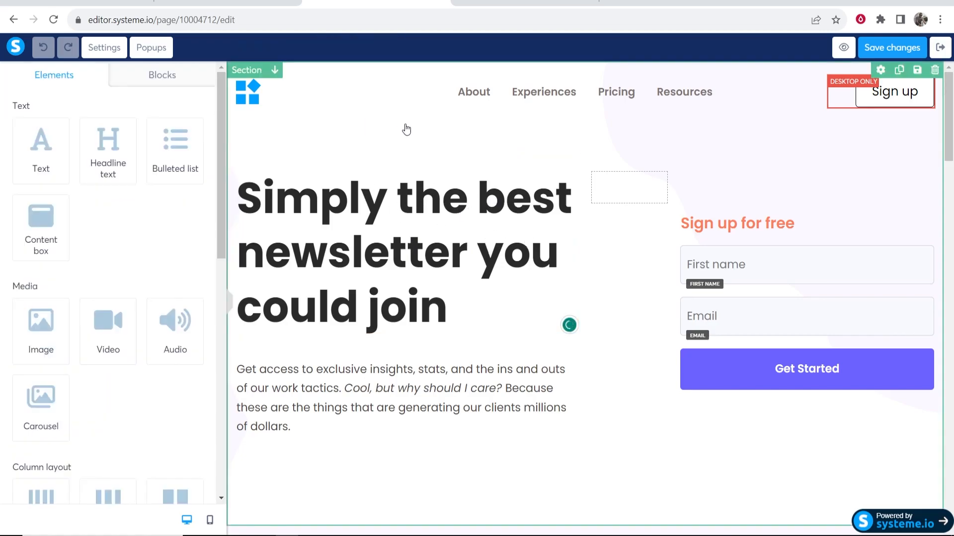
pyautogui.click(443, 291)
pyautogui.moveTo(452, 313); pyautogui.dragTo(247, 195)
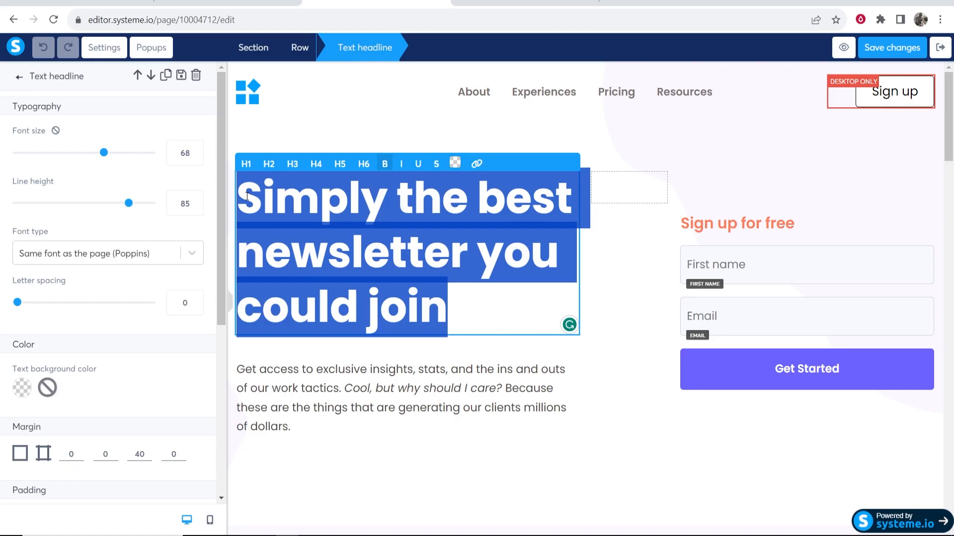
pyautogui.write('T')
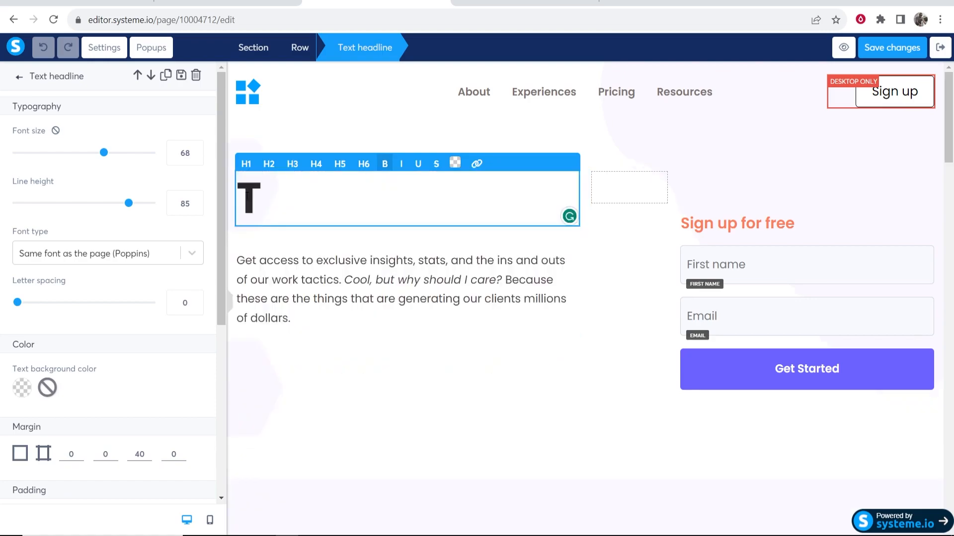
pyautogui.write('he Best Smoothie Diet For Weight Loss')
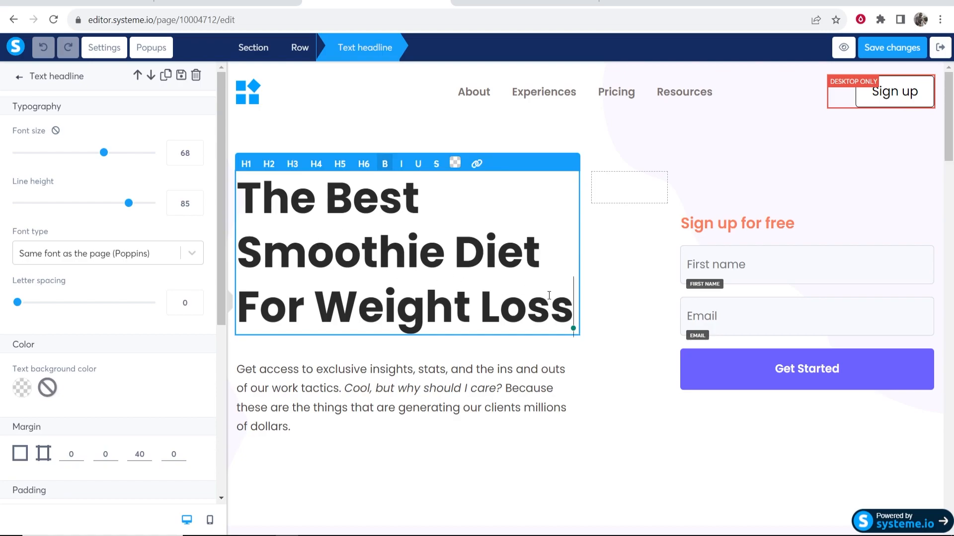
pyautogui.moveTo(578, 308); pyautogui.dragTo(517, 313)
pyautogui.click(497, 252)
# Set the 'Sign up for free' heading to font size 22
pyautogui.scroll(-5, 103, 151)
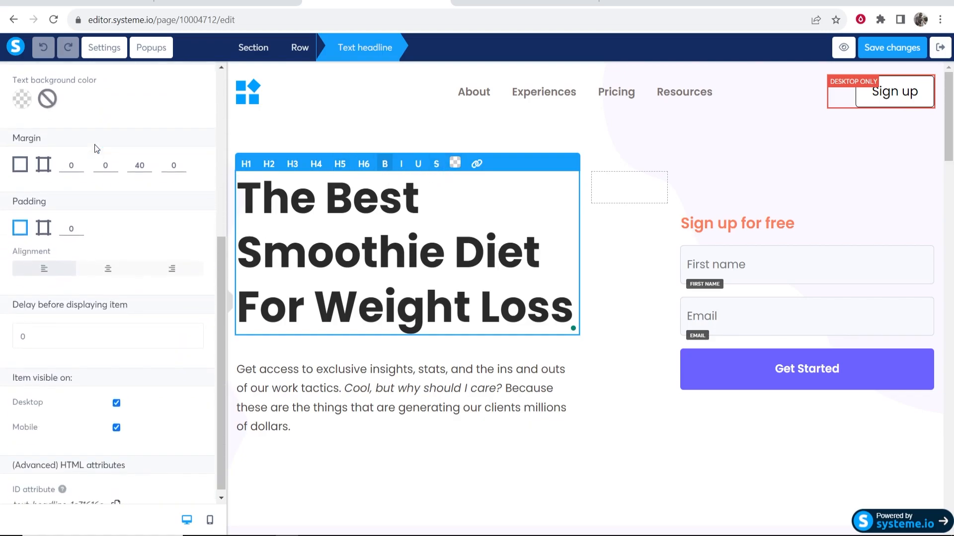
pyautogui.scroll(6, 100, 241)
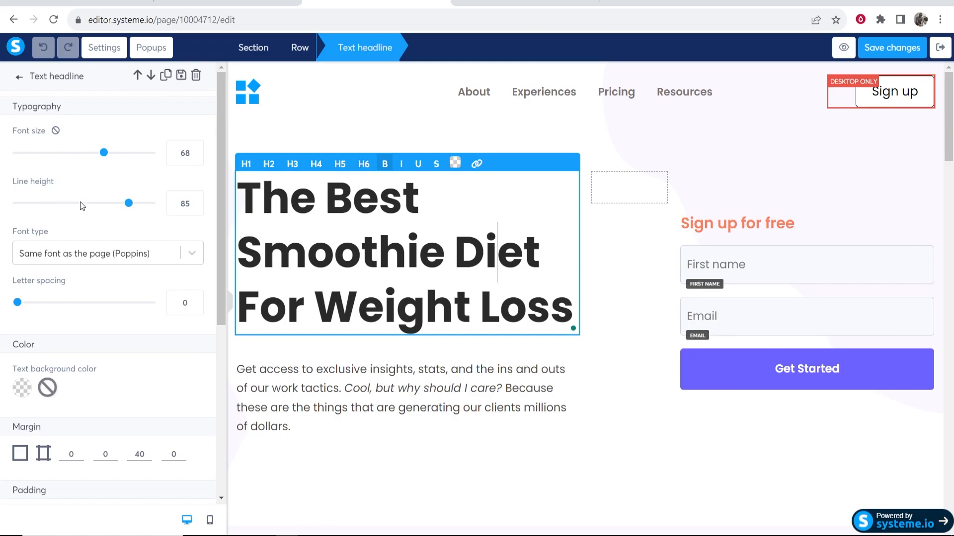
pyautogui.scroll(-6, 78, 205)
pyautogui.scroll(2, 94, 243)
pyautogui.scroll(4, 94, 245)
pyautogui.click(345, 382)
pyautogui.click(794, 229)
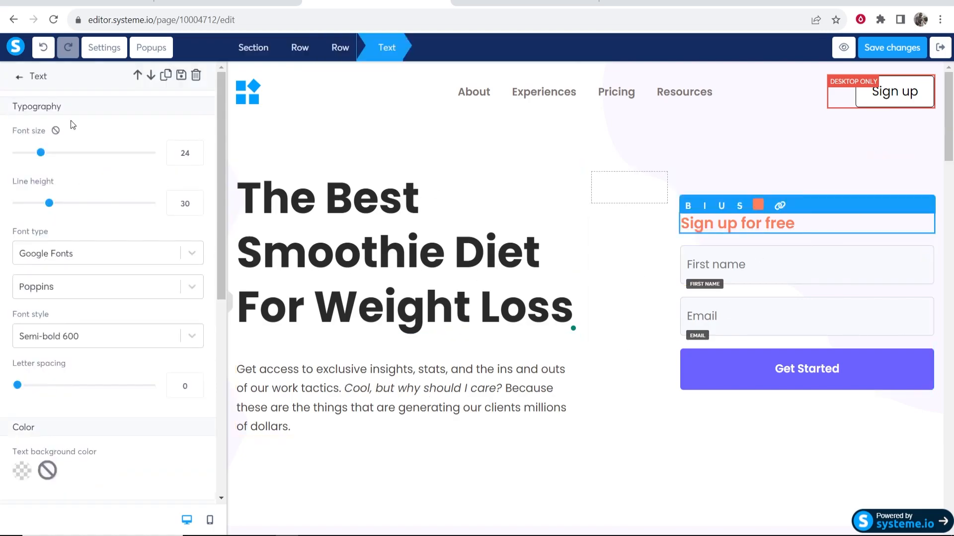
pyautogui.moveTo(41, 153)
pyautogui.mouseDown()
pyautogui.moveTo(28, 153)
pyautogui.moveTo(39, 153)
pyautogui.mouseUp()
# Resize the headline text to 67 and tighten its line spacing
pyautogui.click(349, 249)
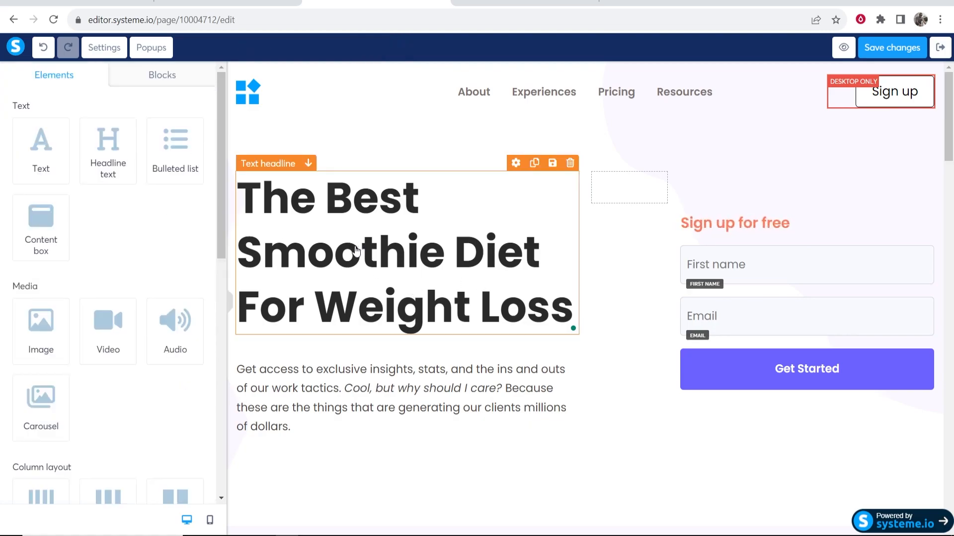
pyautogui.click(332, 250)
pyautogui.moveTo(103, 154)
pyautogui.mouseDown()
pyautogui.moveTo(78, 156)
pyautogui.moveTo(97, 156)
pyautogui.mouseUp()
pyautogui.moveTo(128, 202); pyautogui.dragTo(106, 206)
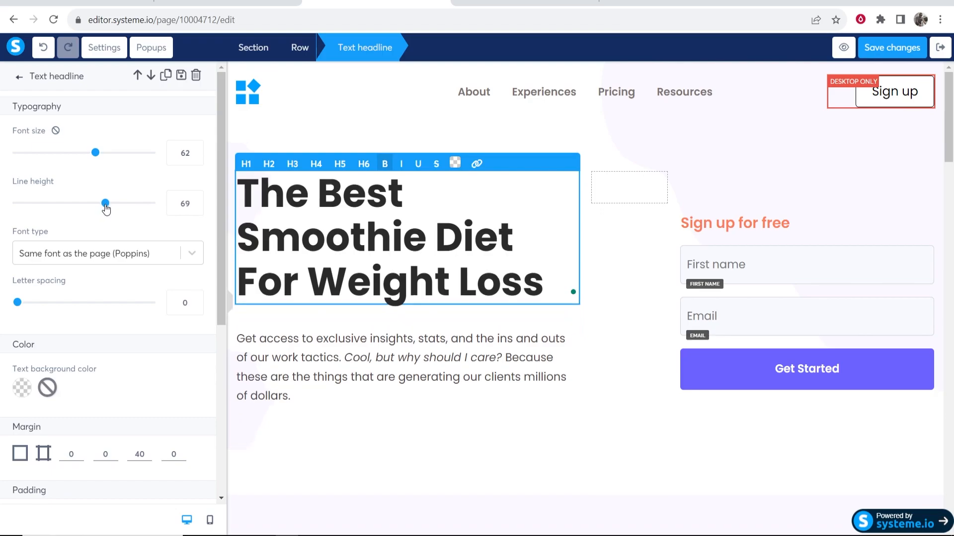
pyautogui.moveTo(96, 153)
pyautogui.mouseDown()
pyautogui.moveTo(104, 156)
pyautogui.moveTo(85, 155)
pyautogui.moveTo(102, 158)
pyautogui.mouseUp()
pyautogui.moveTo(101, 205); pyautogui.dragTo(98, 206)
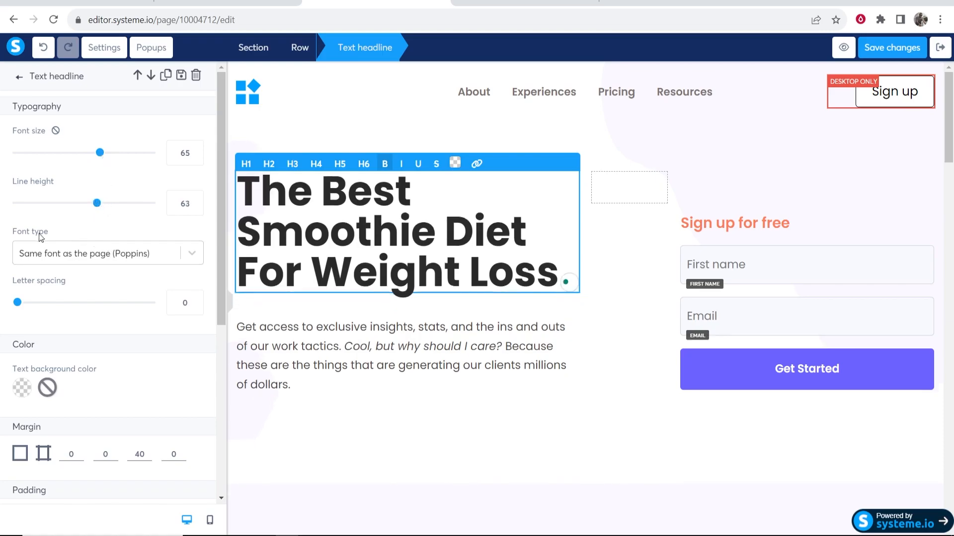
pyautogui.scroll(-1, 42, 237)
pyautogui.moveTo(18, 242)
pyautogui.mouseDown()
pyautogui.moveTo(35, 240)
pyautogui.moveTo(10, 242)
pyautogui.mouseUp()
pyautogui.scroll(-3, 69, 261)
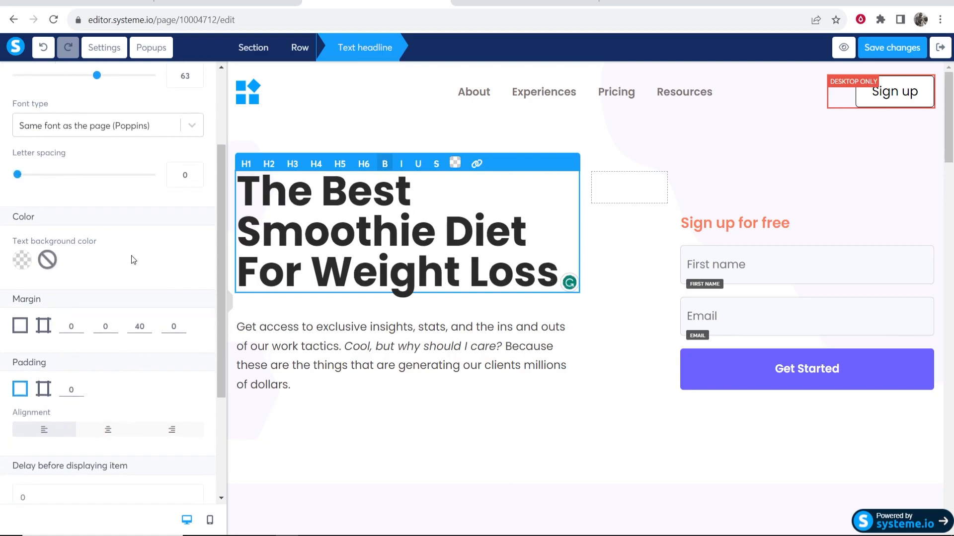
# Set the headline's top margin to -33 to pull it upward
pyautogui.click(79, 194)
pyautogui.click(79, 194)
pyautogui.click(79, 195)
pyautogui.click(79, 195)
pyautogui.click(79, 195)
pyautogui.click(79, 195)
pyautogui.click(78, 203)
pyautogui.click(79, 202)
pyautogui.click(79, 202)
pyautogui.click(78, 202)
pyautogui.click(79, 202)
pyautogui.click(79, 202)
pyautogui.click(79, 195)
pyautogui.click(79, 195)
pyautogui.click(79, 194)
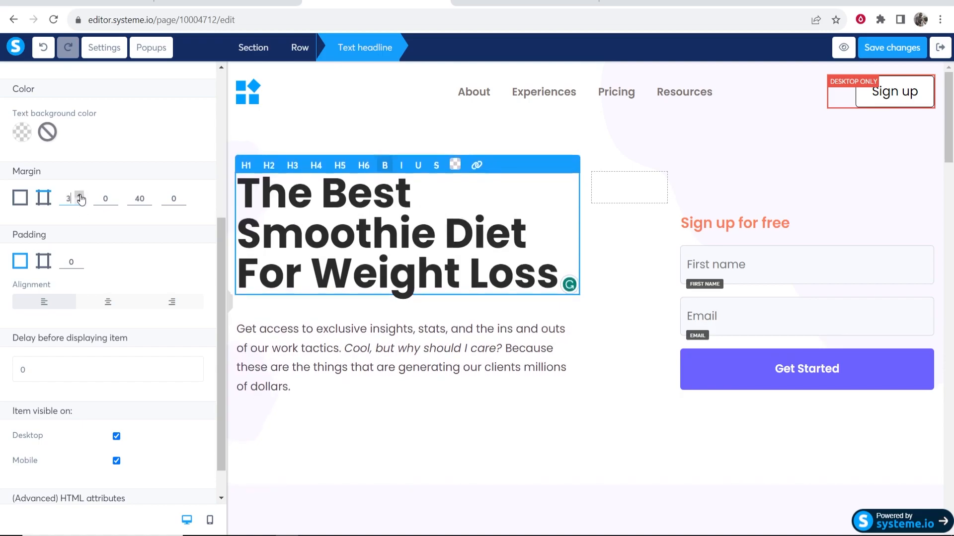
pyautogui.moveTo(40, 171); pyautogui.dragTo(13, 174)
pyautogui.click(25, 176)
pyautogui.click(79, 196)
pyautogui.click(80, 195)
pyautogui.click(79, 195)
pyautogui.click(79, 196)
pyautogui.click(79, 196)
pyautogui.click(79, 195)
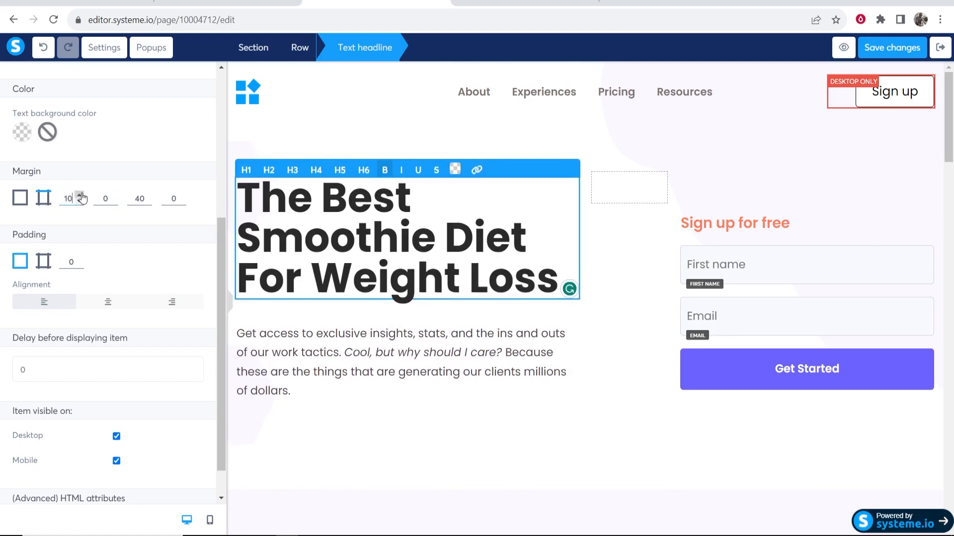
pyautogui.moveTo(79, 201); pyautogui.dragTo(79, 201)
pyautogui.click(79, 201)
pyautogui.click(79, 201)
pyautogui.click(80, 202)
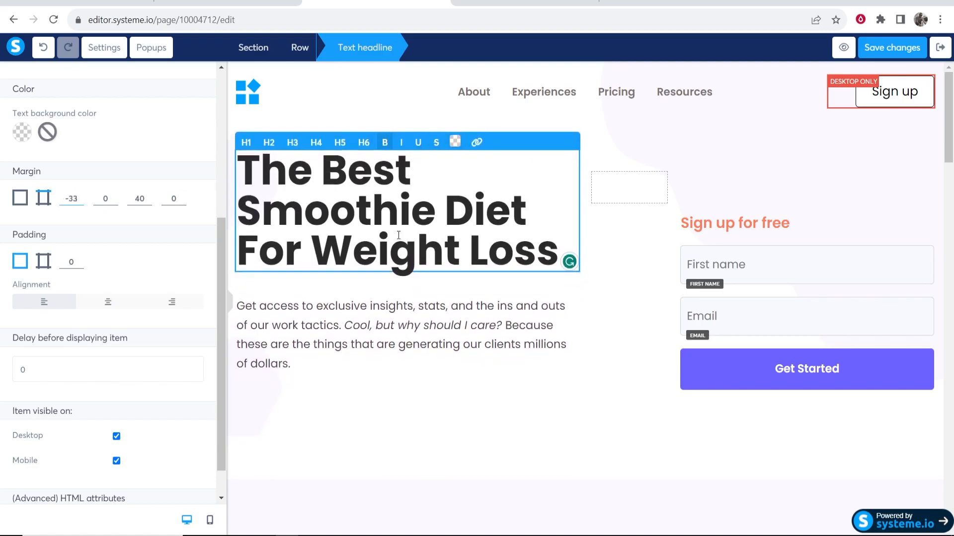
# Give the headline inner padding of 7, keeping it left-aligned
pyautogui.click(81, 259)
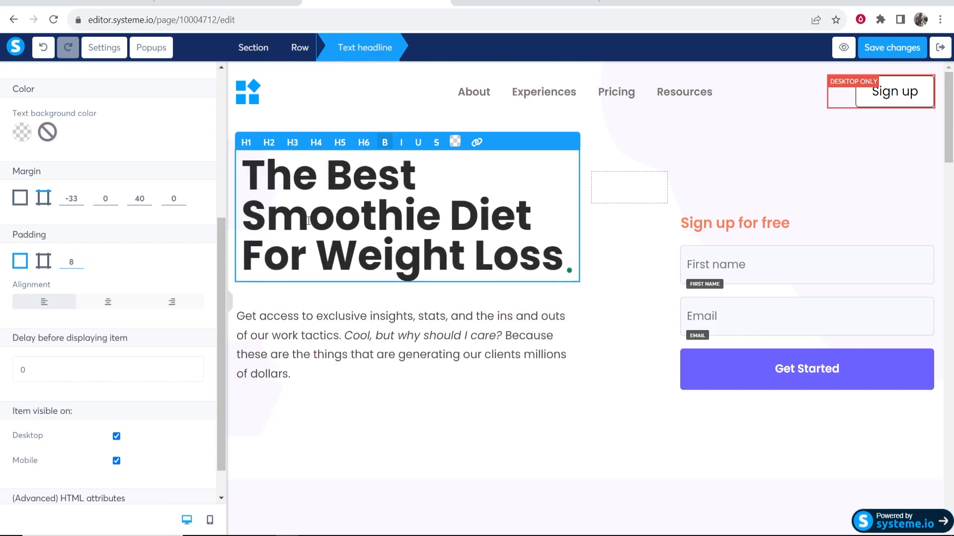
pyautogui.press('Down')
pyautogui.click(108, 301)
pyautogui.click(44, 301)
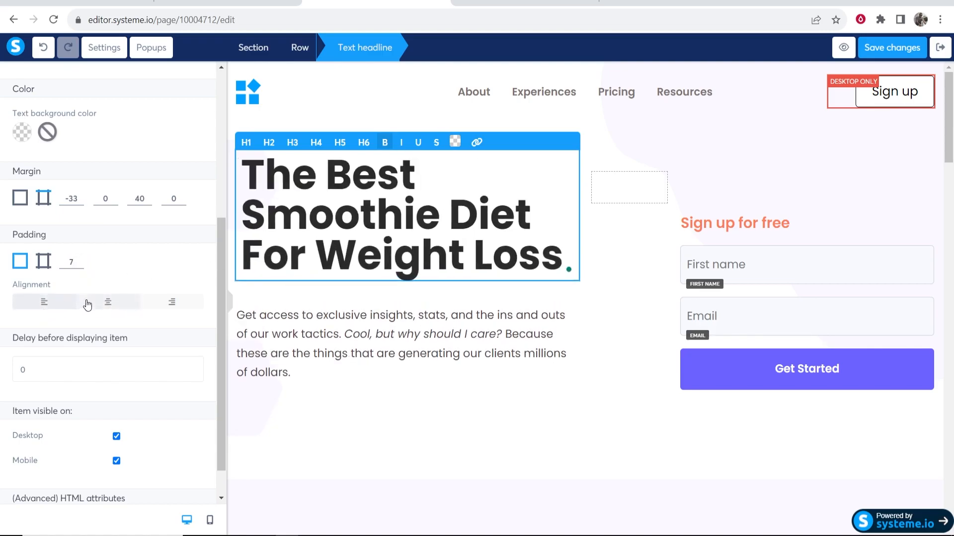
# Hide the headline on mobile and preview the page in phone view
pyautogui.scroll(-1, 84, 372)
pyautogui.moveTo(85, 372); pyautogui.dragTo(6, 368)
pyautogui.click(38, 388)
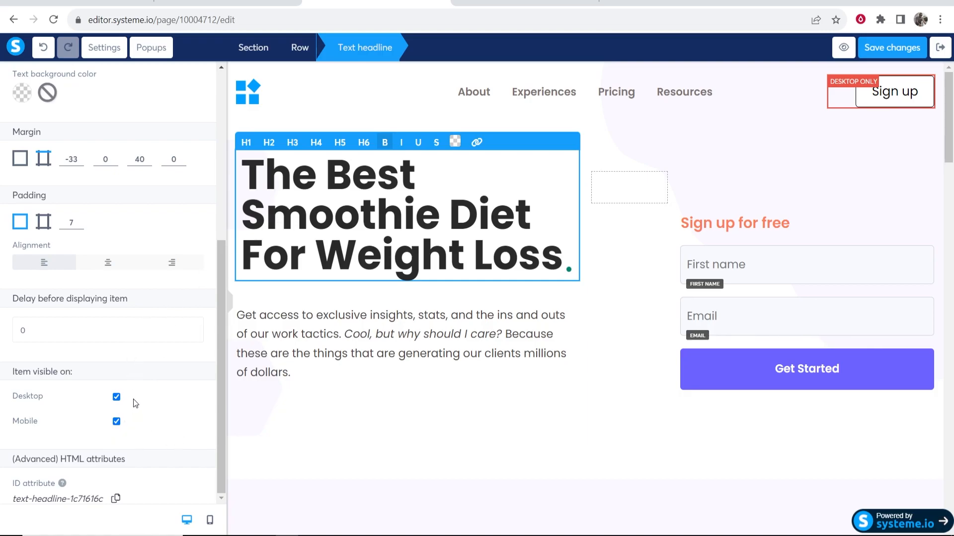
pyautogui.click(115, 424)
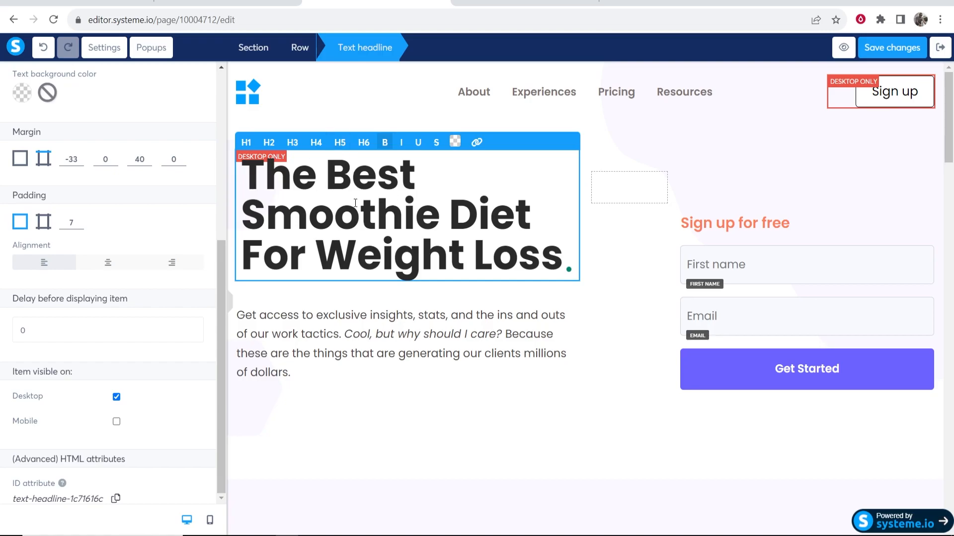
pyautogui.click(210, 520)
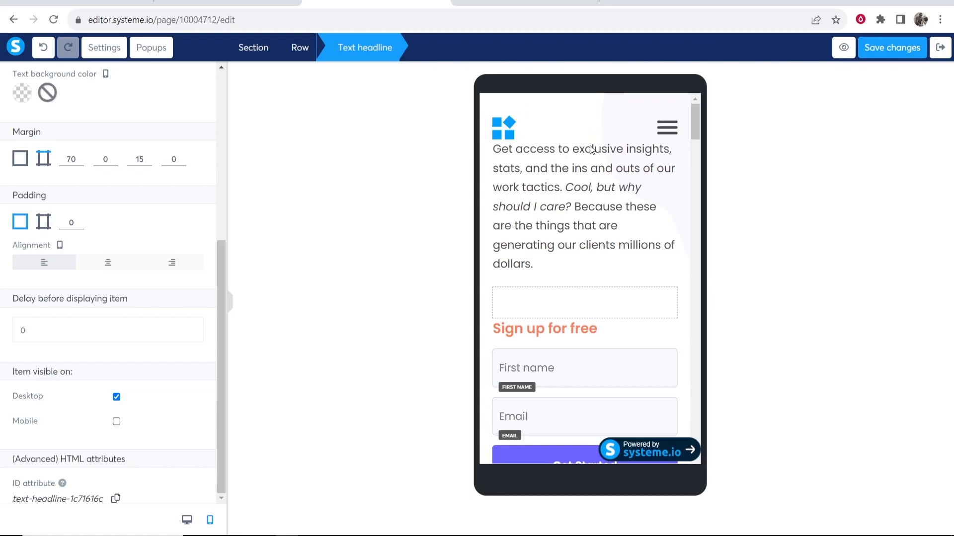
# Re-enable the headline's Mobile visibility and return to the desktop preview
pyautogui.click(116, 423)
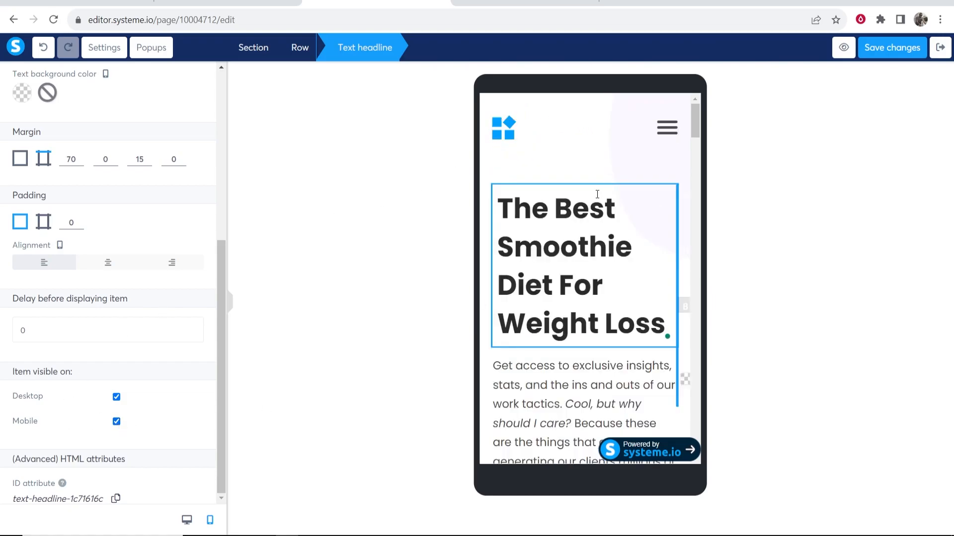
pyautogui.click(186, 519)
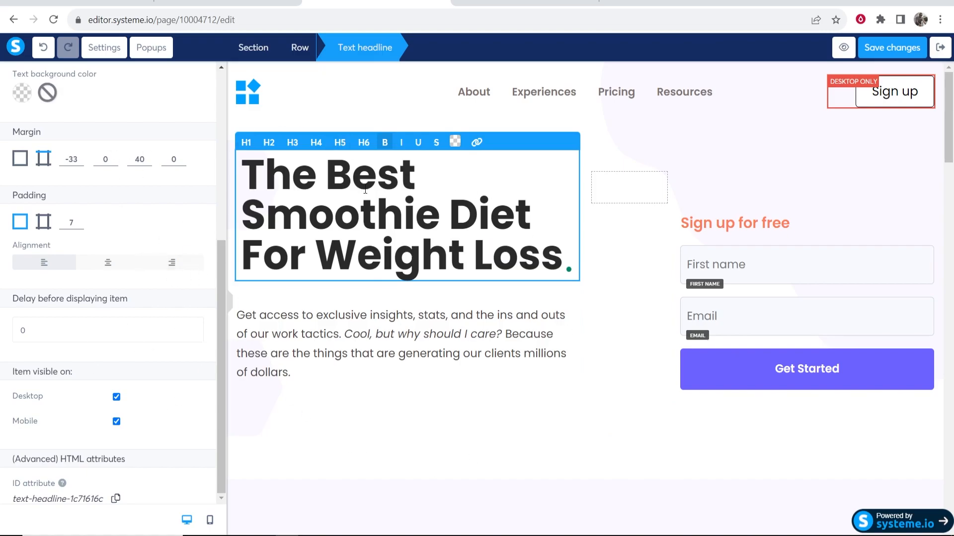
# Delete the logo, Sign up button and navigation menu row from the page top
pyautogui.click(675, 148)
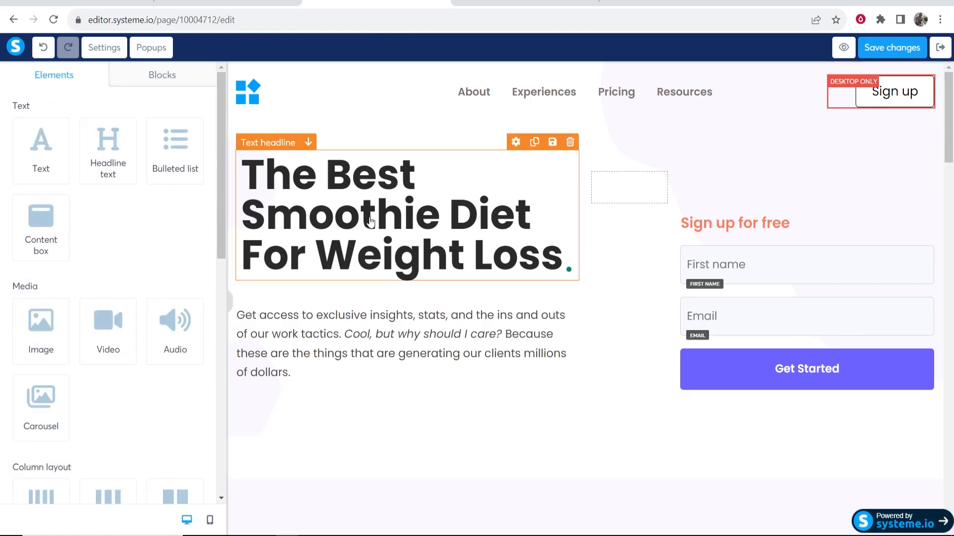
pyautogui.click(344, 355)
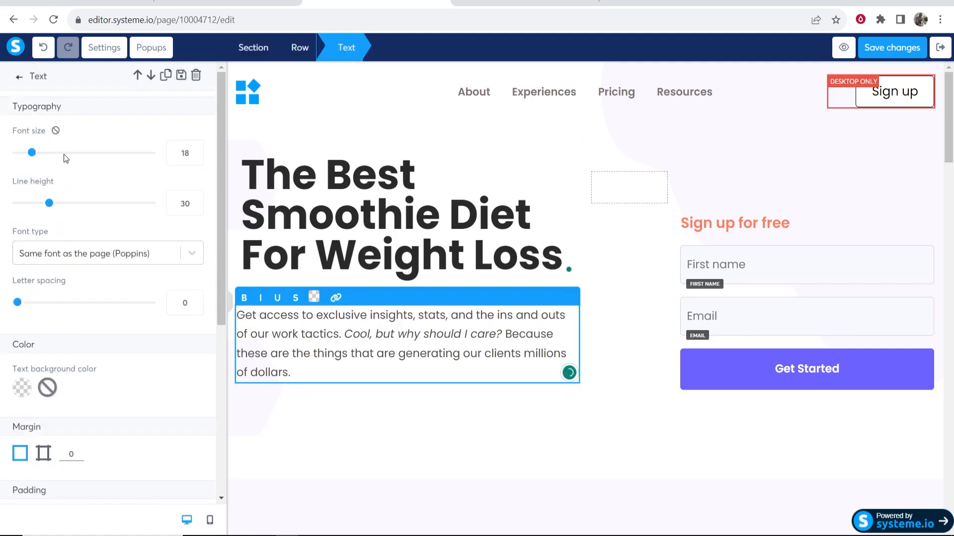
pyautogui.click(733, 198)
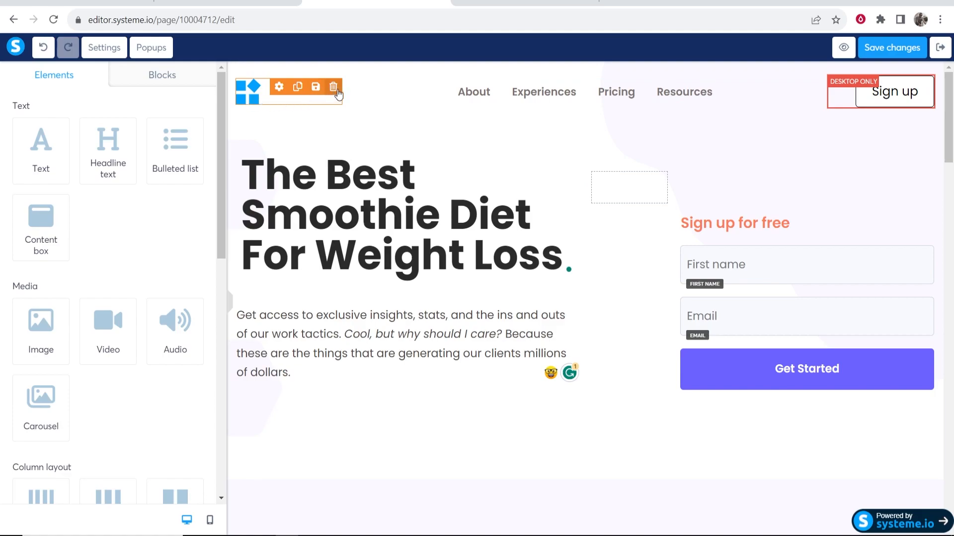
pyautogui.click(333, 89)
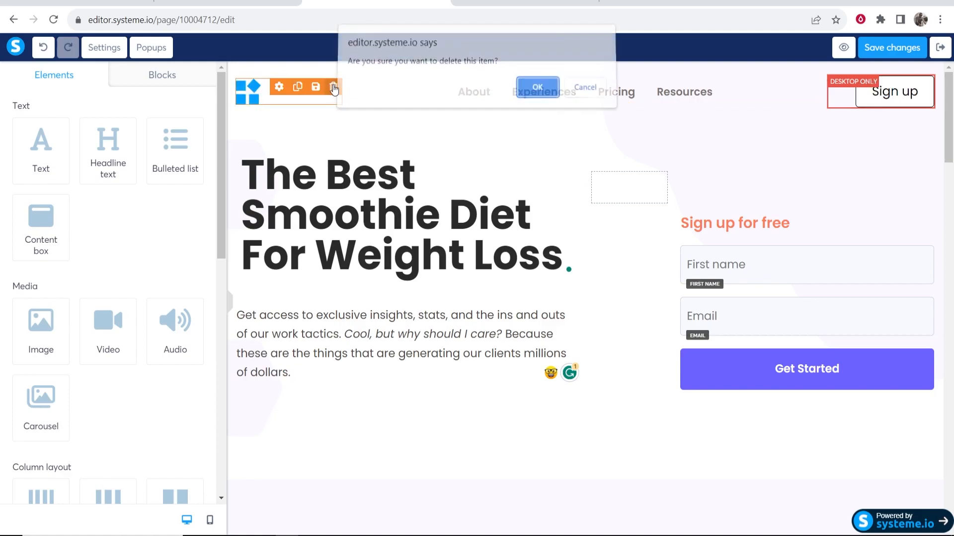
pyautogui.click(551, 103)
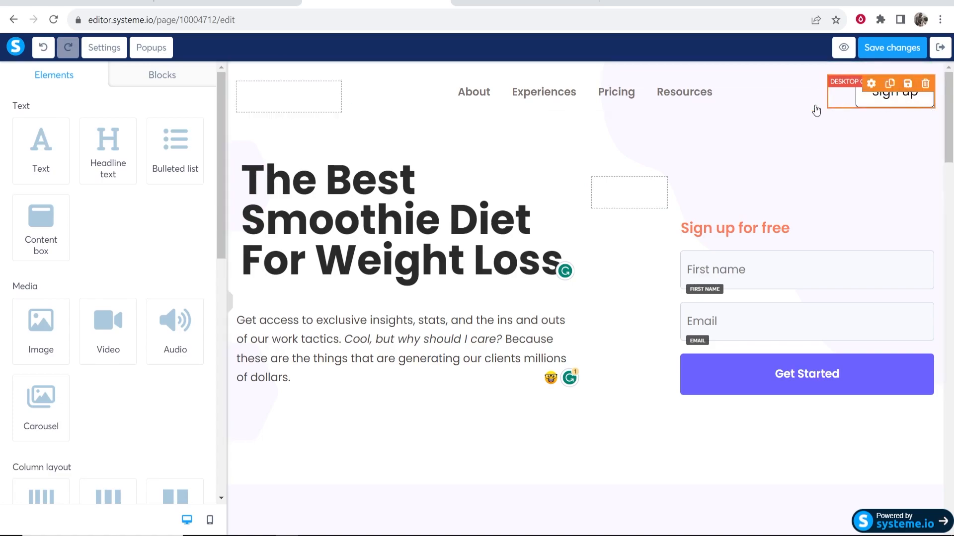
pyautogui.click(925, 83)
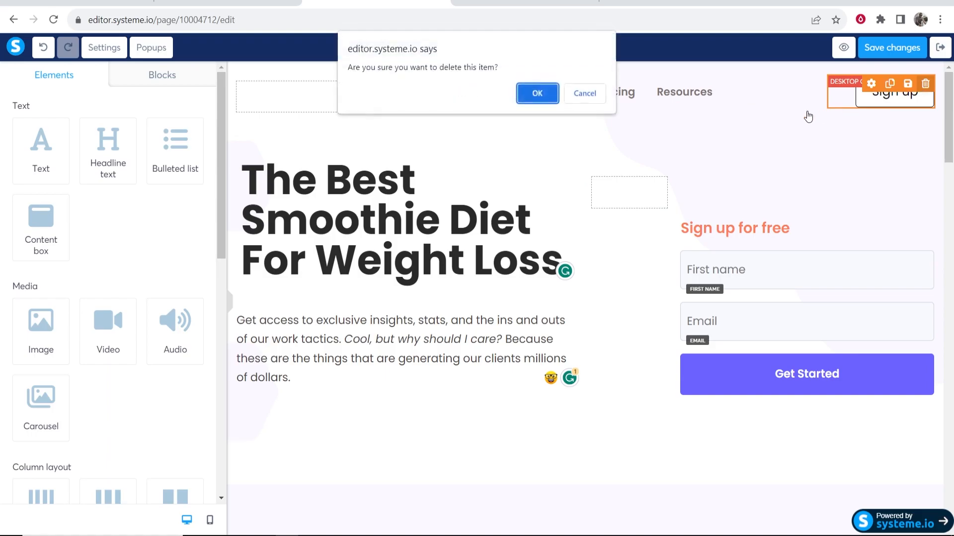
pyautogui.click(537, 93)
pyautogui.click(925, 89)
pyautogui.click(529, 94)
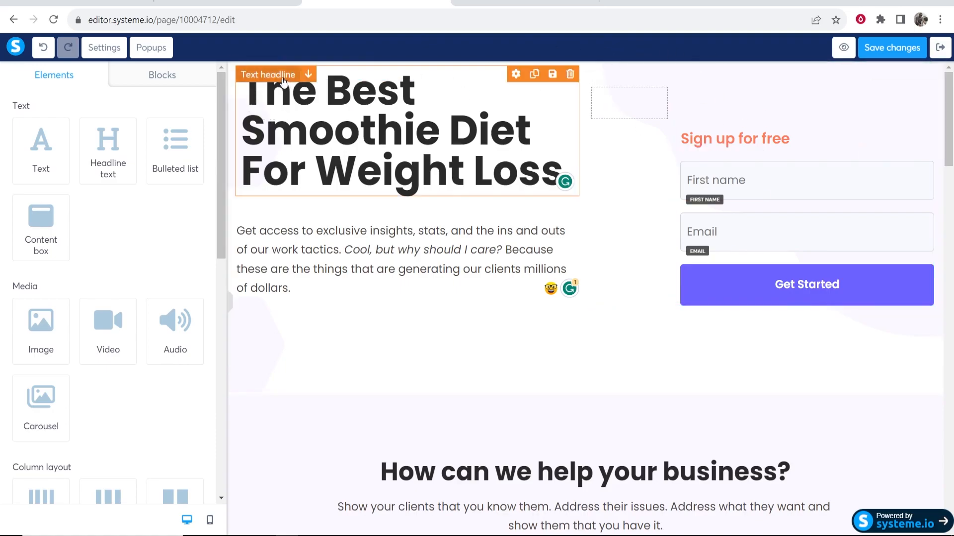
# Add top margin to the hero section, moving the headline and form lower
pyautogui.click(686, 78)
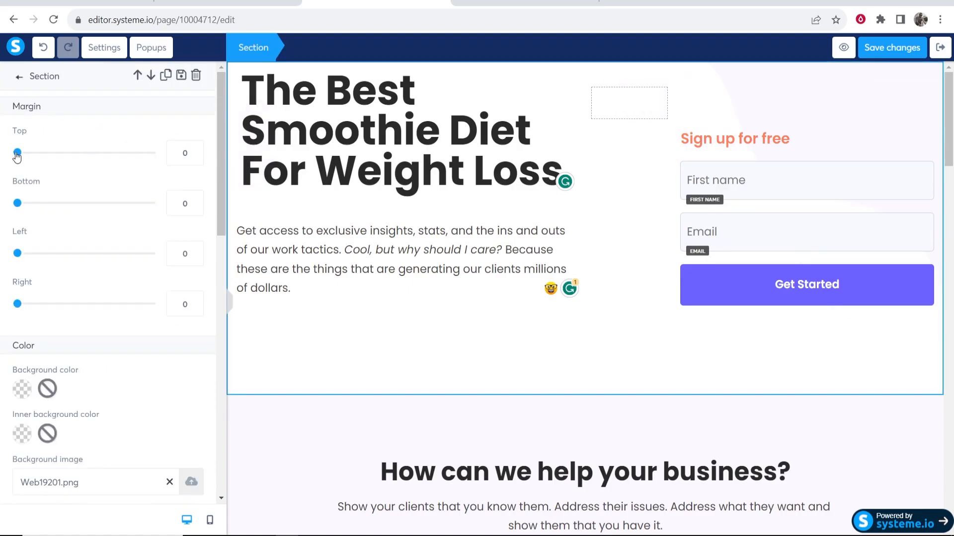
pyautogui.moveTo(18, 155); pyautogui.dragTo(43, 156)
pyautogui.click(387, 78)
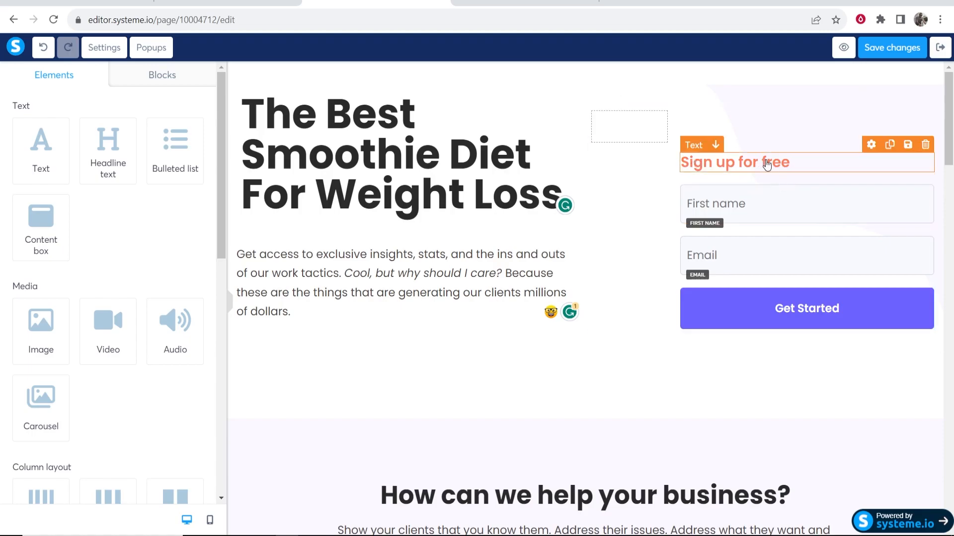
# Replace the form heading text with 'Enter your email to learn how.'
pyautogui.tripleClick(781, 161)
pyautogui.write('Enter your email')
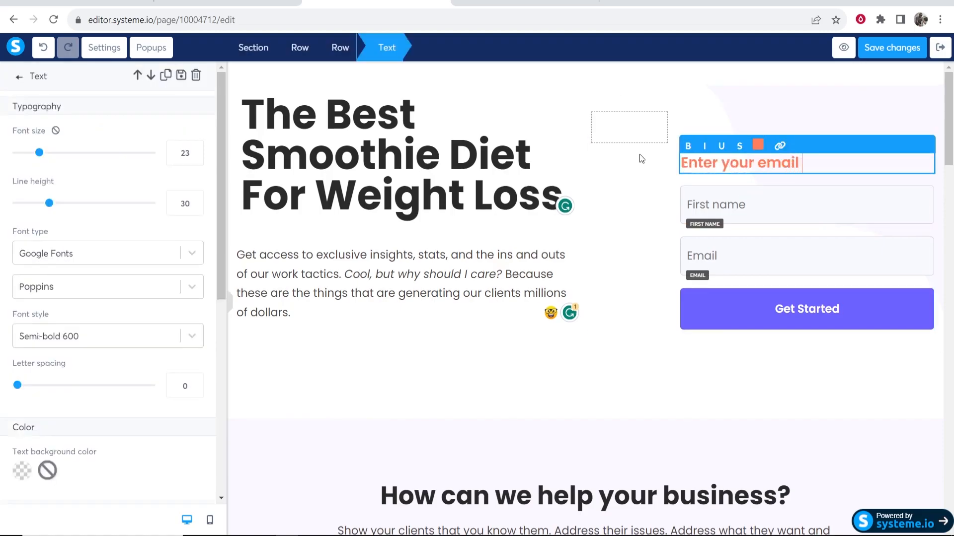
pyautogui.write(' to learn how.')
pyautogui.click(639, 154)
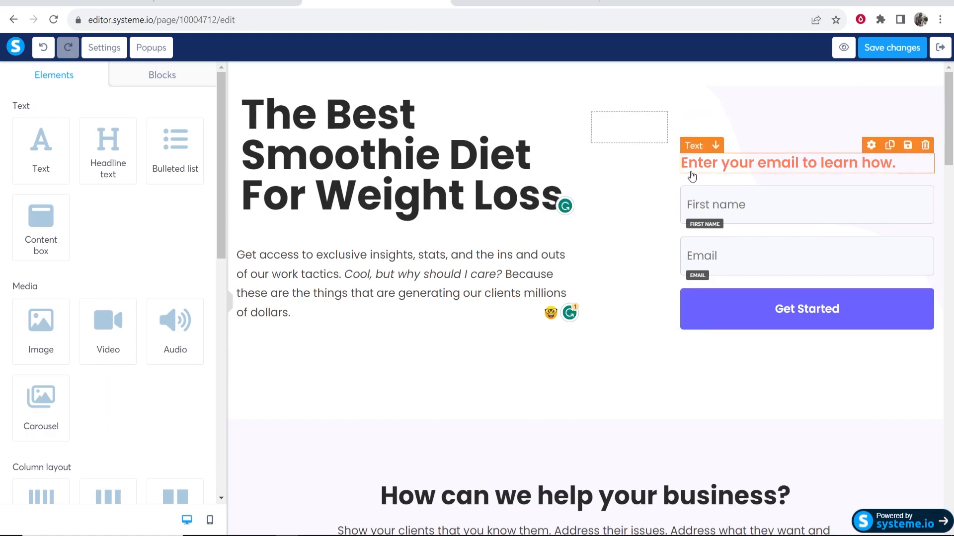
# Shrink the form heading's top margin to 26
pyautogui.click(751, 165)
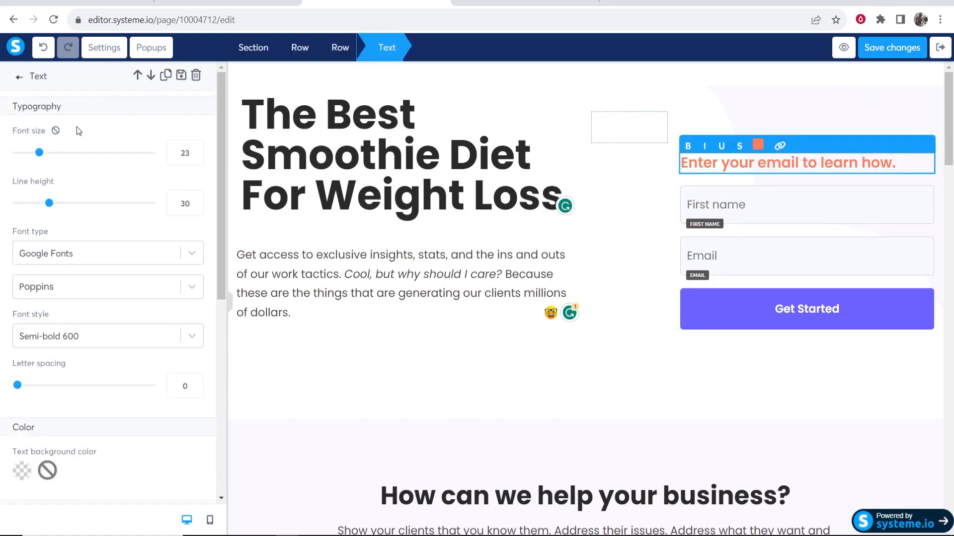
pyautogui.scroll(-4, 96, 241)
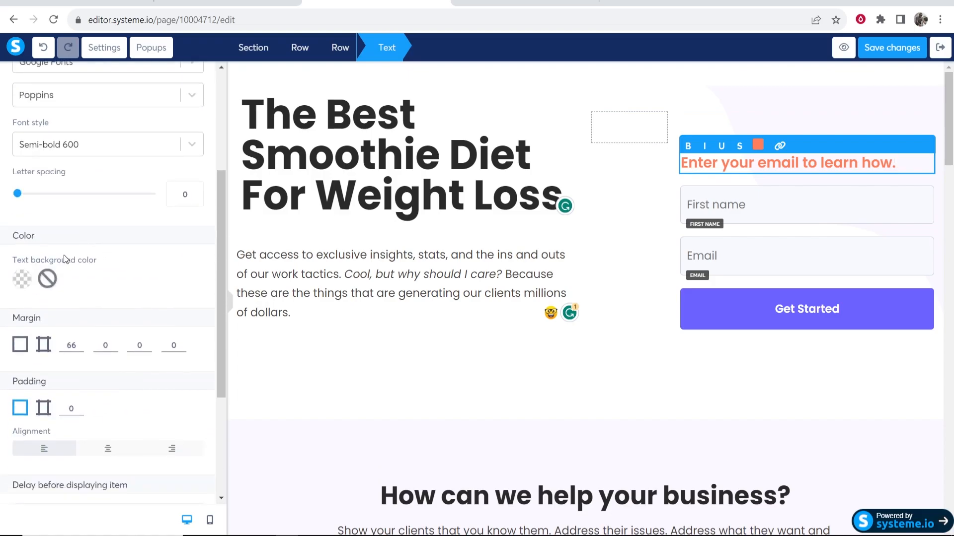
pyautogui.click(79, 342)
pyautogui.click(79, 342)
pyautogui.click(80, 341)
pyautogui.click(80, 342)
pyautogui.click(79, 343)
pyautogui.click(80, 342)
pyautogui.click(79, 349)
pyautogui.click(80, 350)
pyautogui.moveTo(79, 348); pyautogui.dragTo(80, 353)
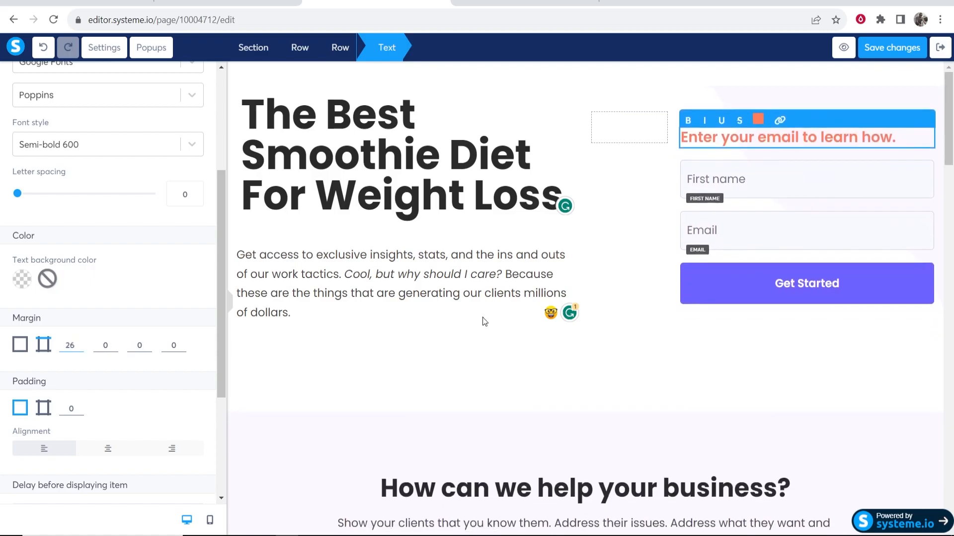
# Widen the right-hand form column and centre the form heading
pyautogui.click(742, 403)
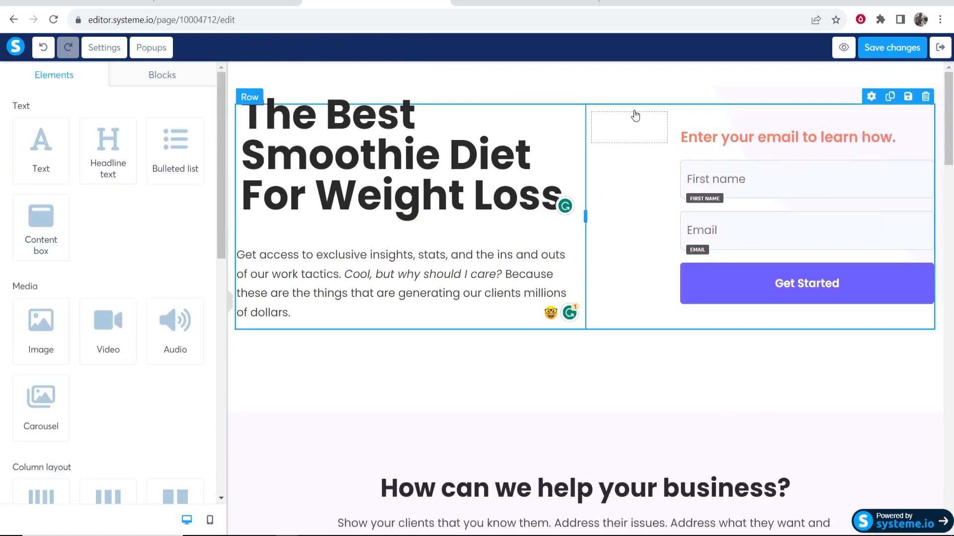
pyautogui.moveTo(674, 211); pyautogui.dragTo(645, 211)
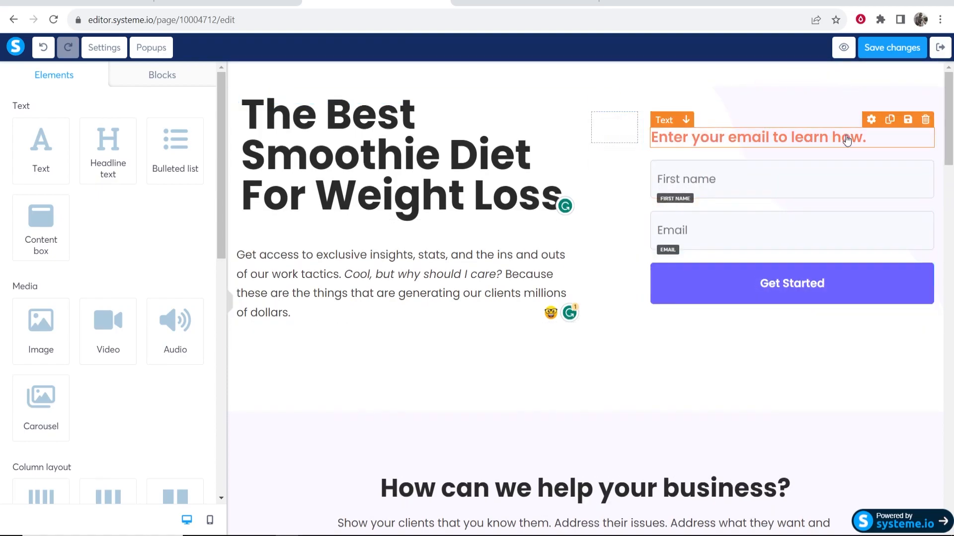
pyautogui.click(874, 135)
pyautogui.moveTo(877, 136); pyautogui.dragTo(500, 119)
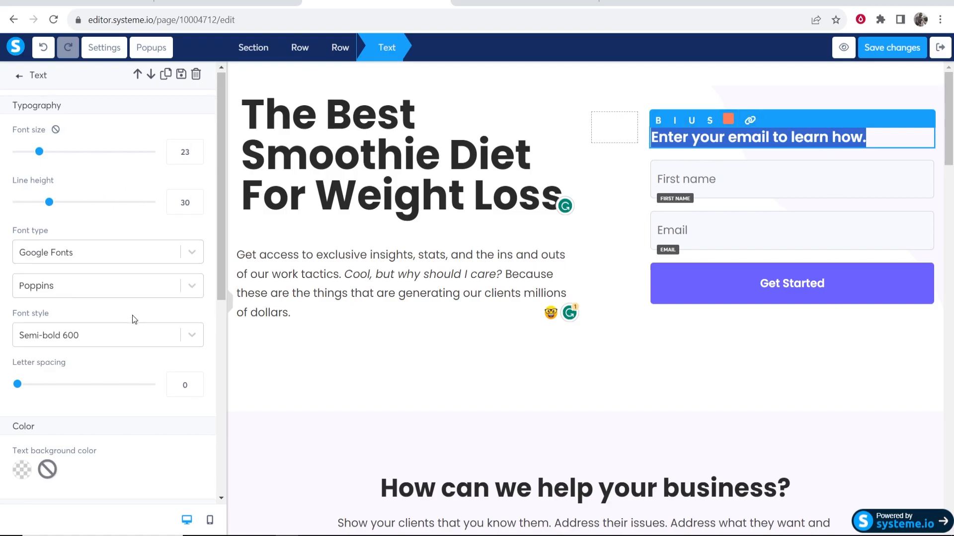
pyautogui.scroll(-5, 134, 319)
pyautogui.click(116, 326)
pyautogui.click(811, 404)
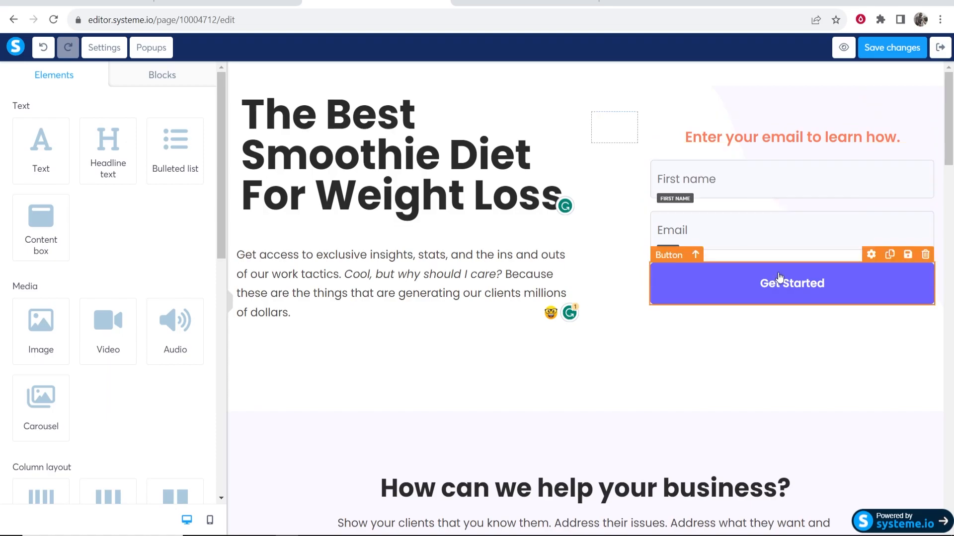
# Delete the How can we help, Why choose us and Extra benefits sections
pyautogui.click(742, 288)
pyautogui.click(731, 378)
pyautogui.scroll(-3, 728, 390)
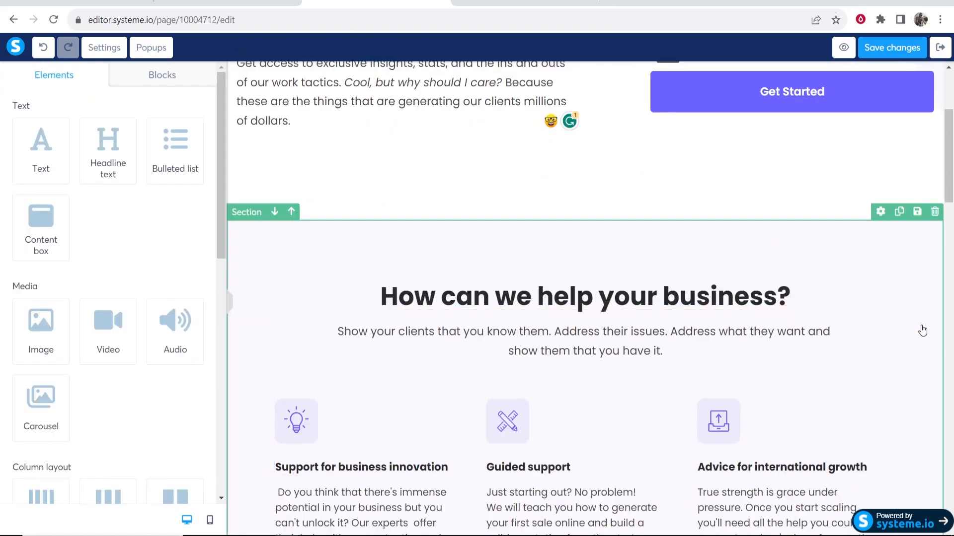
pyautogui.click(934, 211)
pyautogui.press('Return')
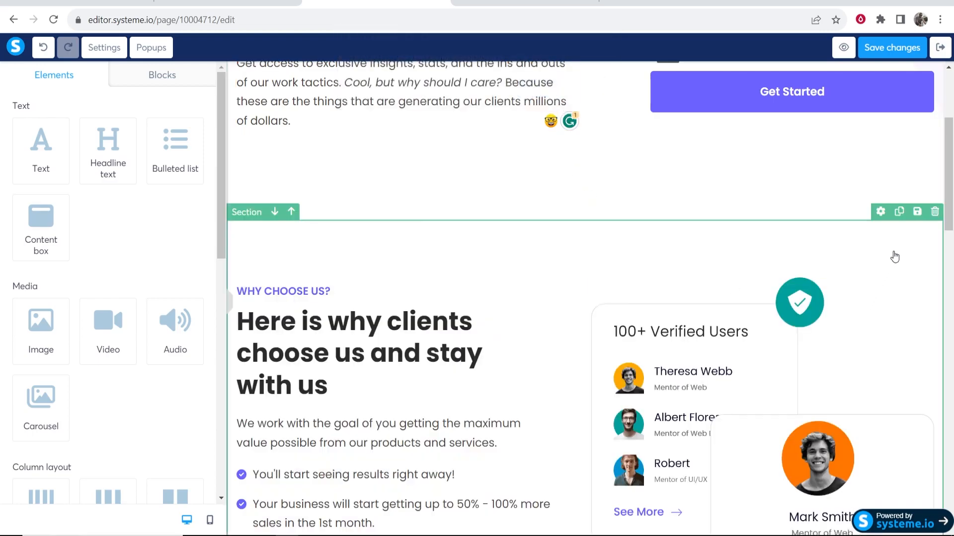
pyautogui.click(935, 211)
pyautogui.click(536, 93)
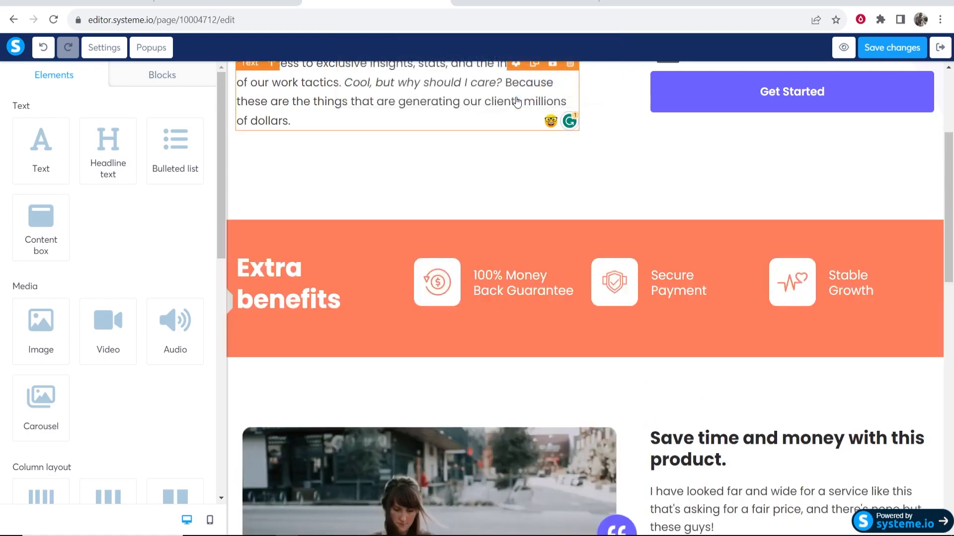
pyautogui.click(934, 211)
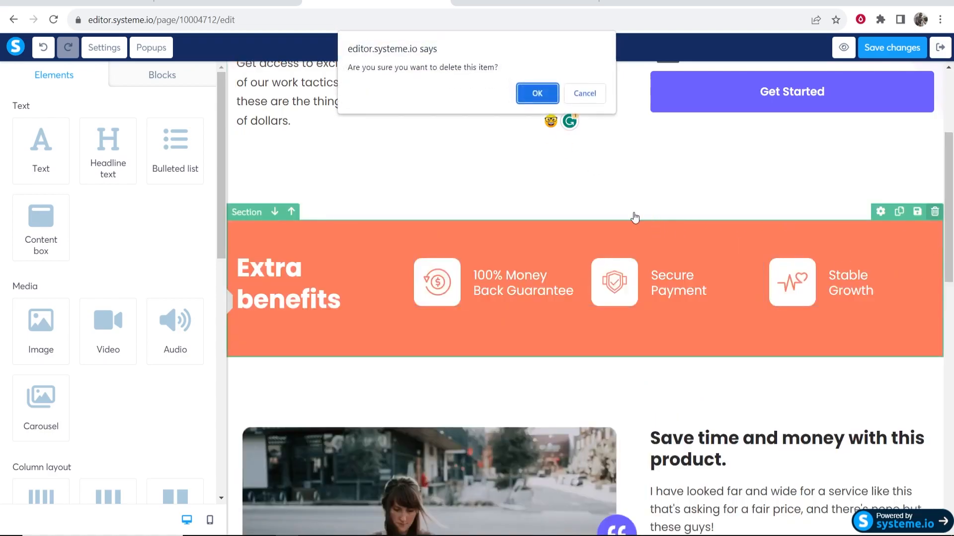
pyautogui.click(537, 94)
# Reduce the hero section's bottom padding from 130 to 47
pyautogui.click(936, 219)
pyautogui.scroll(3, 932, 253)
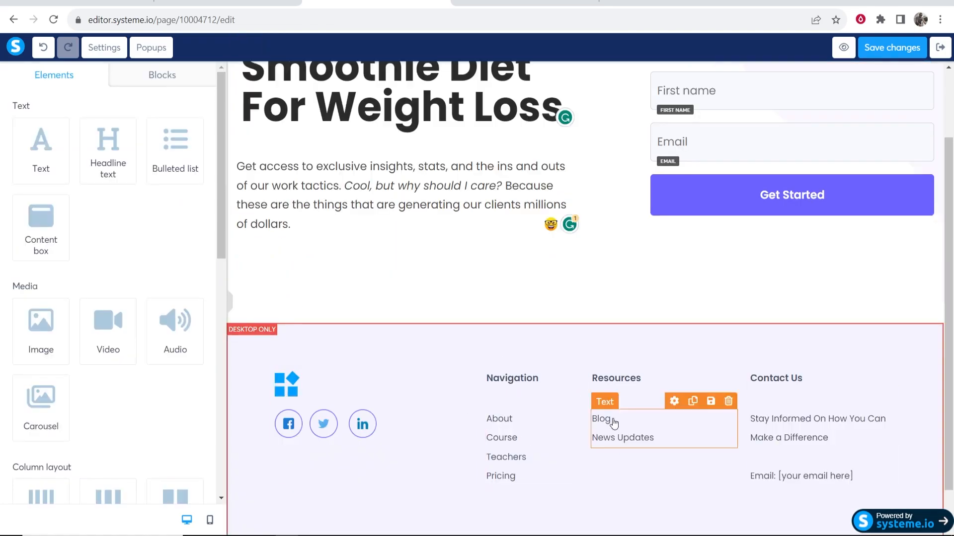
pyautogui.scroll(2, 603, 419)
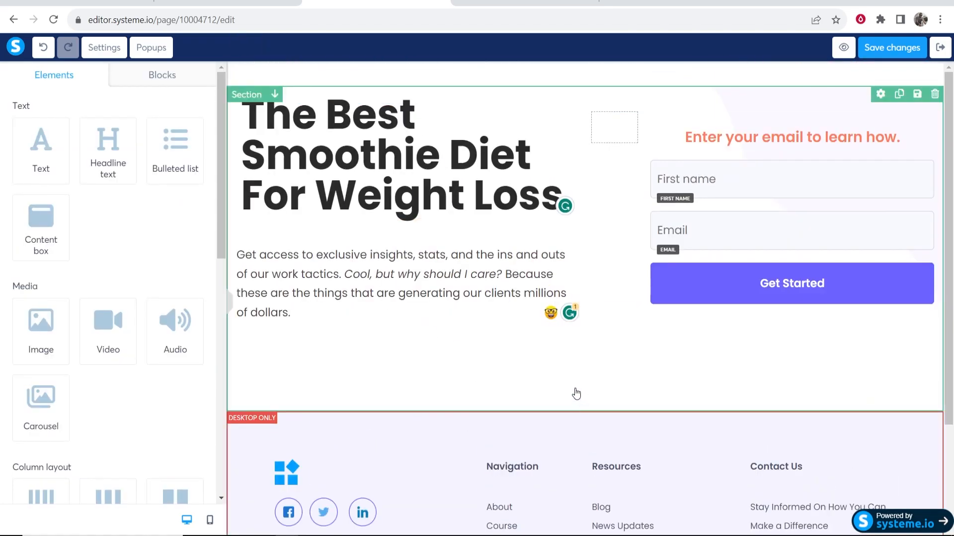
pyautogui.click(576, 392)
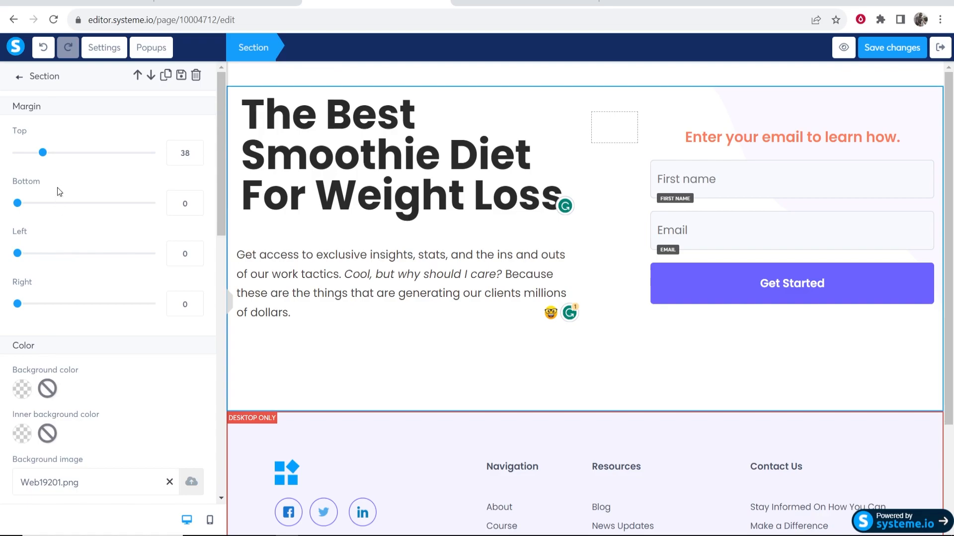
pyautogui.scroll(-8, 120, 370)
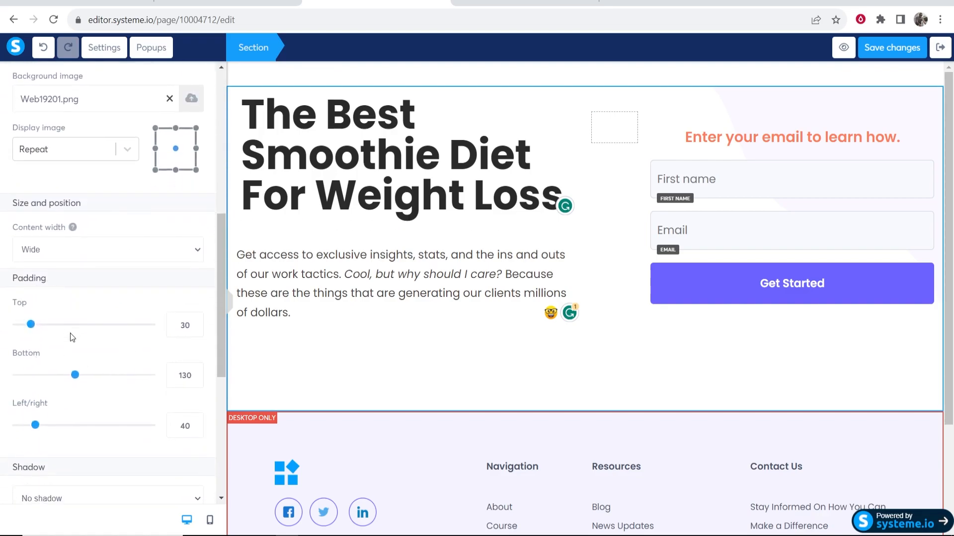
pyautogui.moveTo(76, 380); pyautogui.dragTo(40, 378)
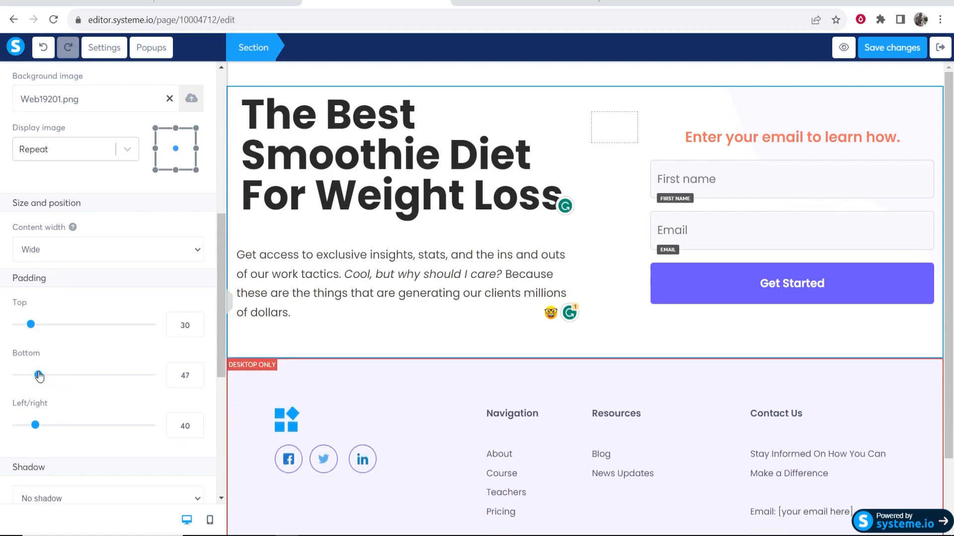
pyautogui.click(604, 314)
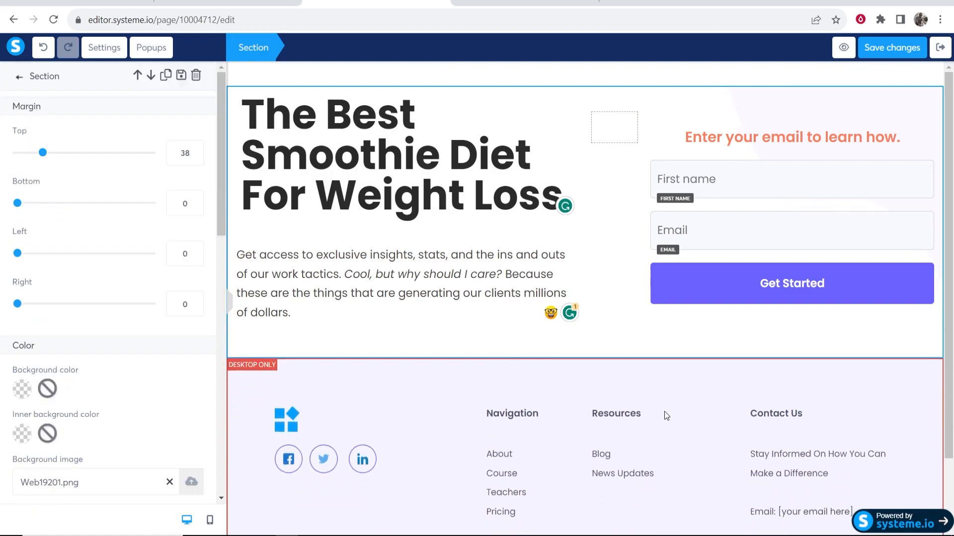
pyautogui.click(594, 69)
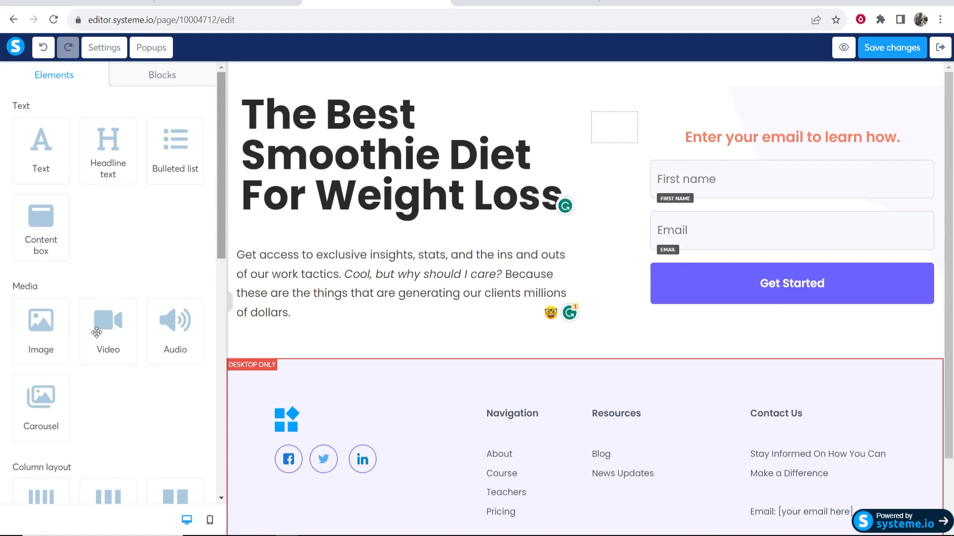
# Add a video below the intro text and look through its Video type options
pyautogui.moveTo(95, 333); pyautogui.dragTo(437, 346)
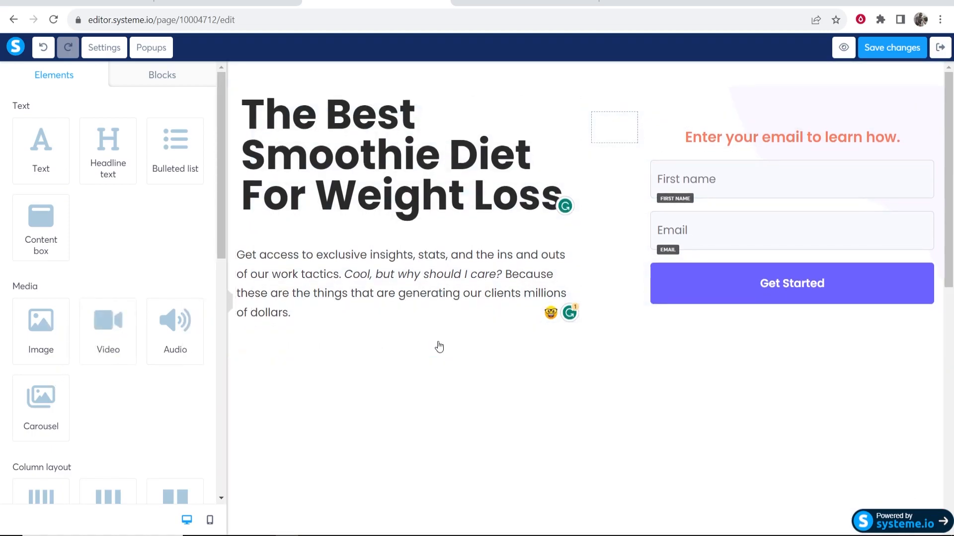
pyautogui.scroll(-4, 546, 415)
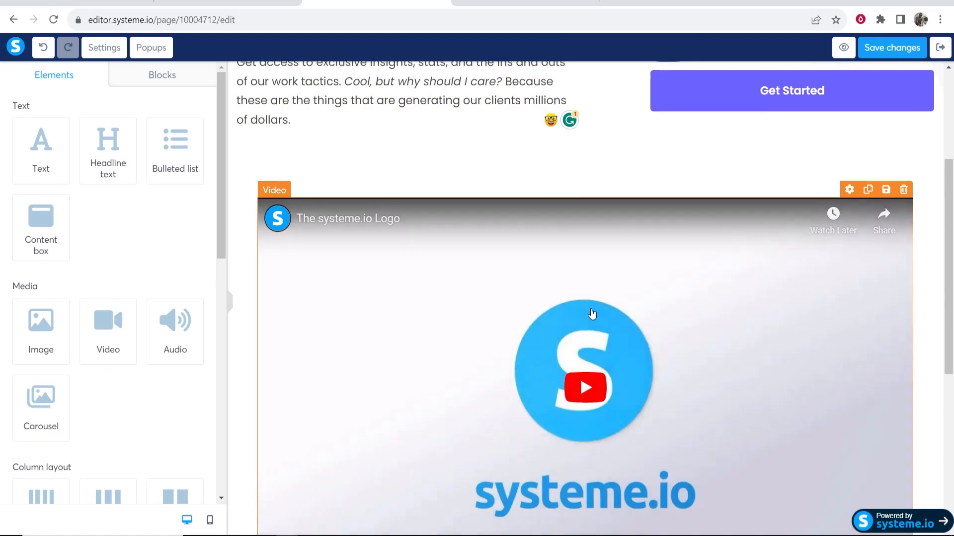
pyautogui.scroll(-2, 517, 326)
pyautogui.scroll(5, 517, 325)
pyautogui.click(718, 432)
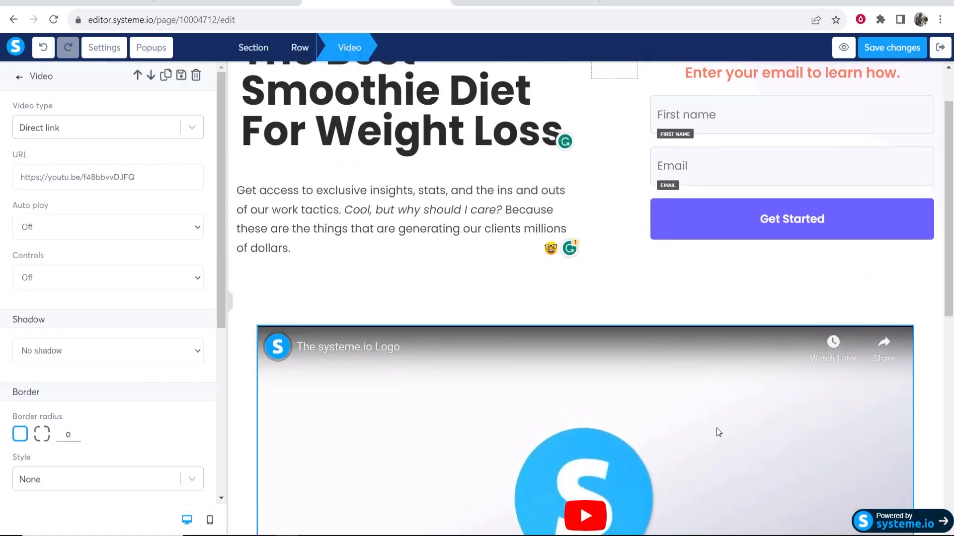
pyautogui.scroll(-3, 244, 206)
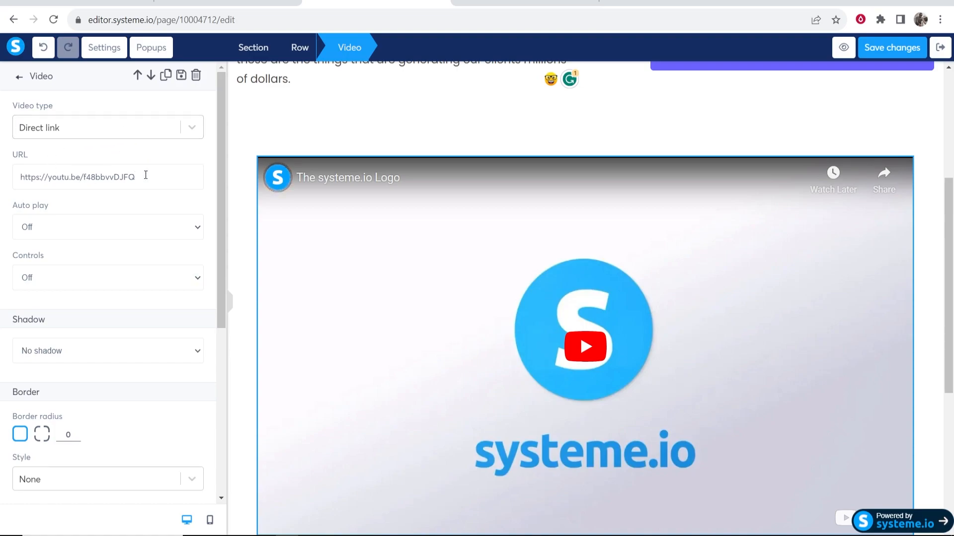
pyautogui.click(193, 126)
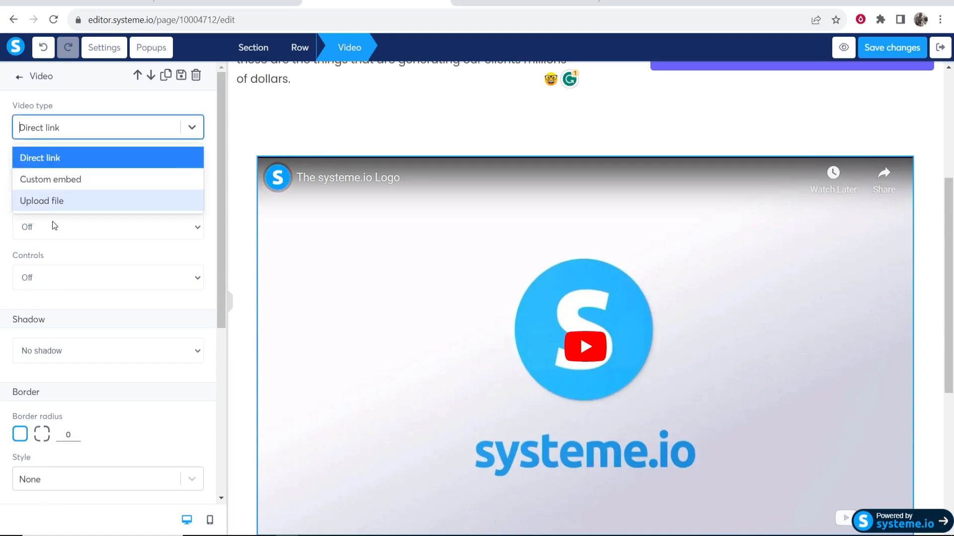
pyautogui.click(145, 258)
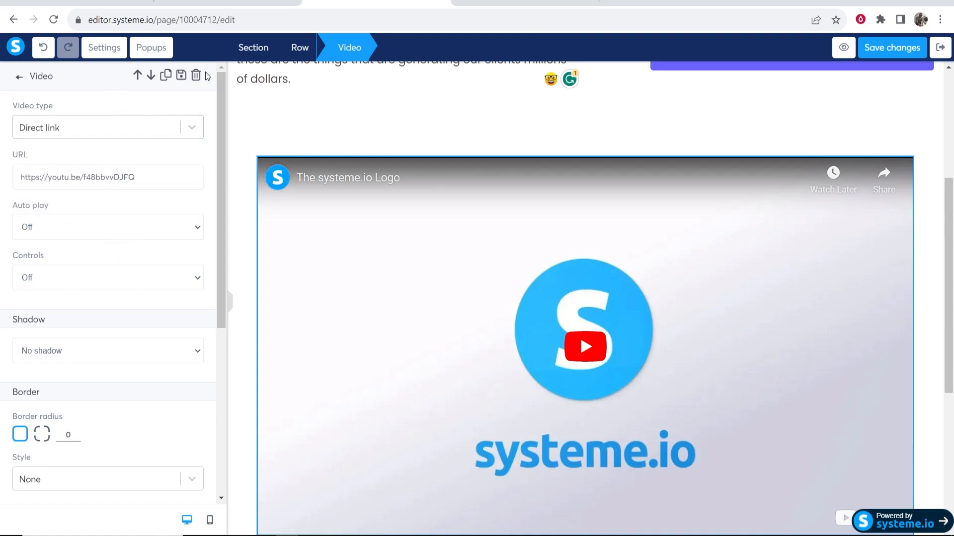
# Delete the video again, leaving an empty row
pyautogui.click(907, 227)
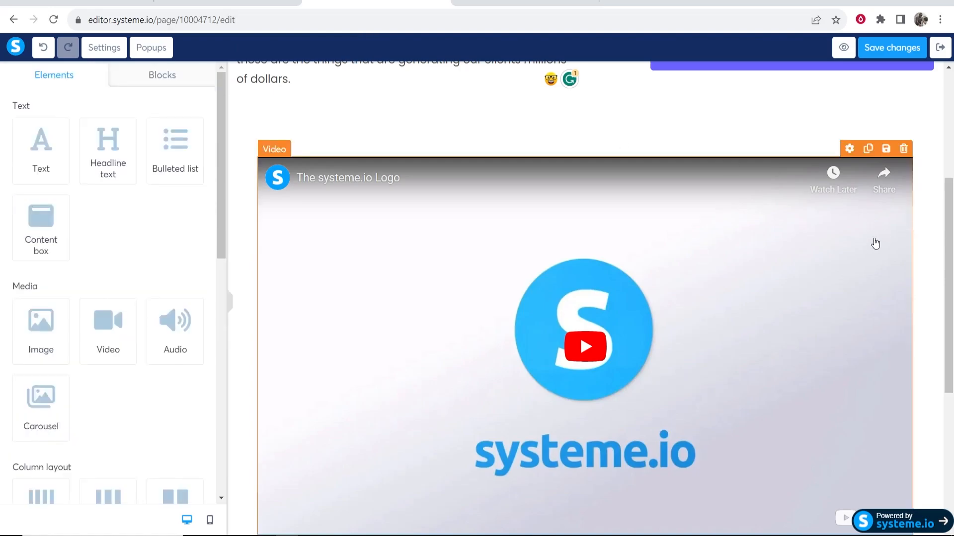
pyautogui.click(903, 149)
pyautogui.click(536, 93)
pyautogui.scroll(-9, 28, 241)
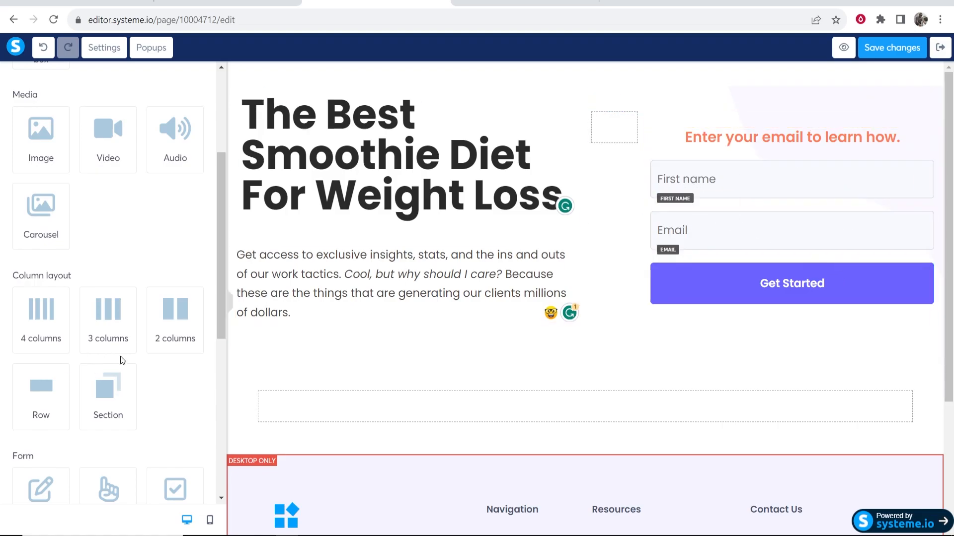
pyautogui.scroll(-3, 30, 418)
pyautogui.scroll(-2, 40, 415)
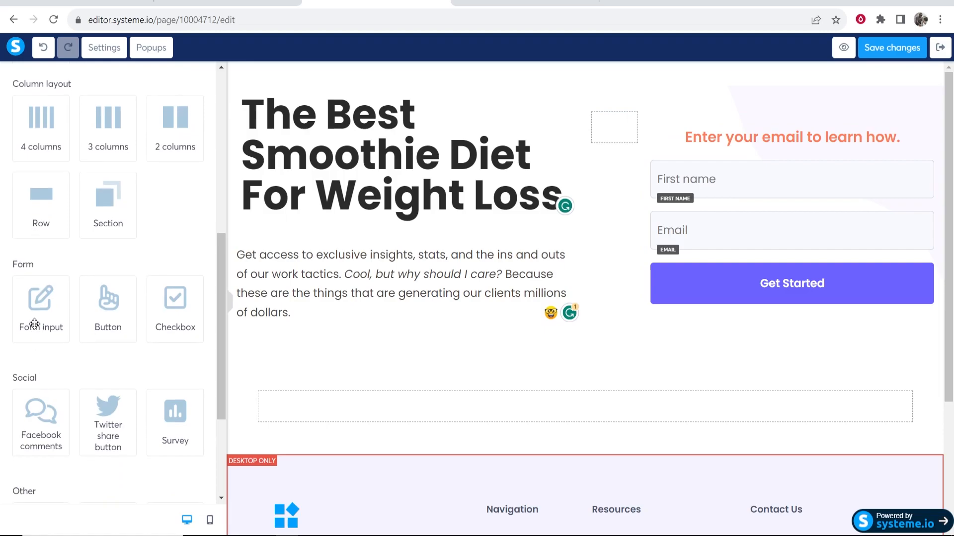
pyautogui.moveTo(36, 321); pyautogui.dragTo(707, 266)
pyautogui.click(744, 286)
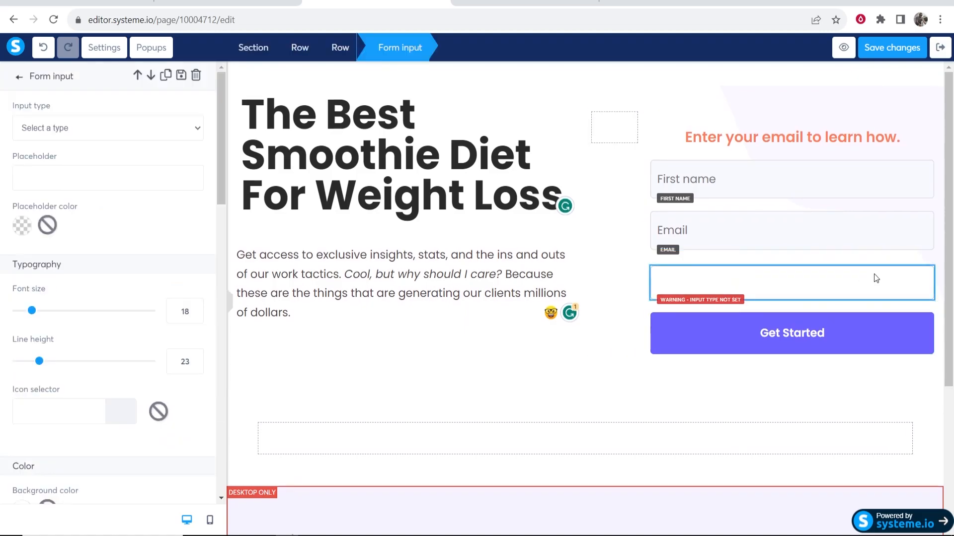
pyautogui.click(160, 129)
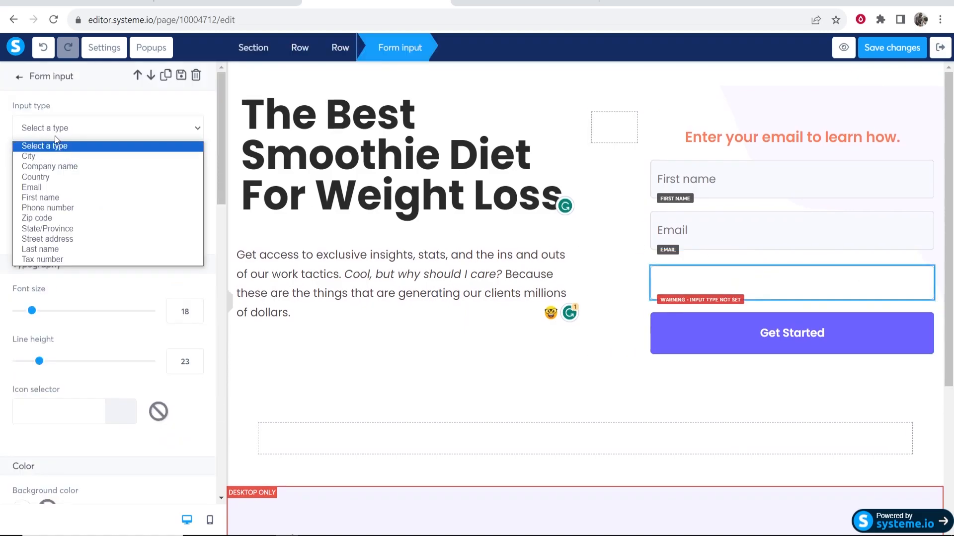
pyautogui.click(49, 209)
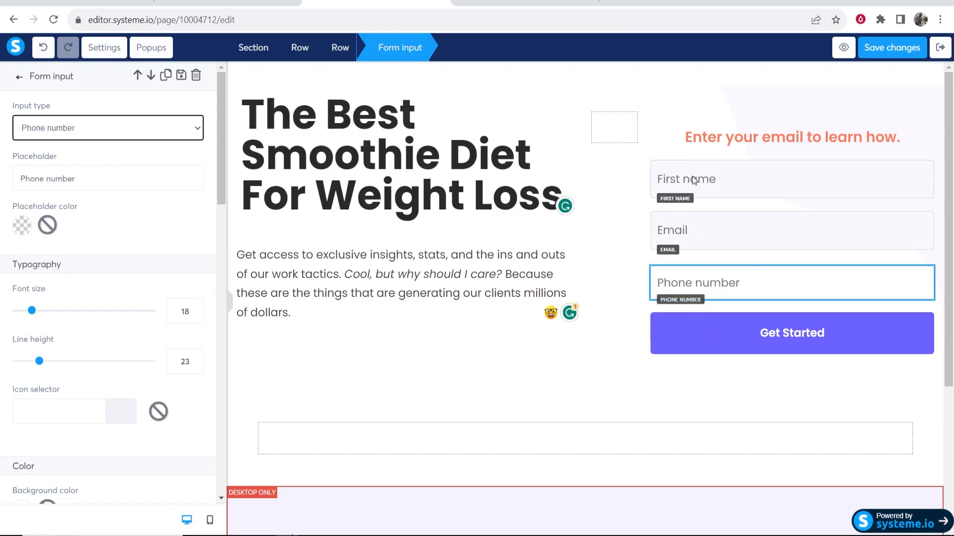
pyautogui.scroll(-5, 189, 205)
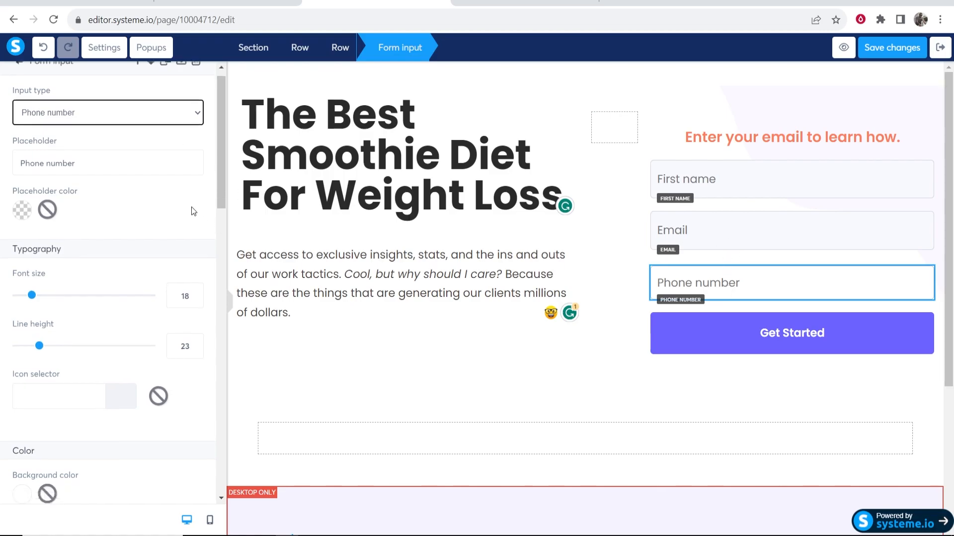
pyautogui.click(794, 282)
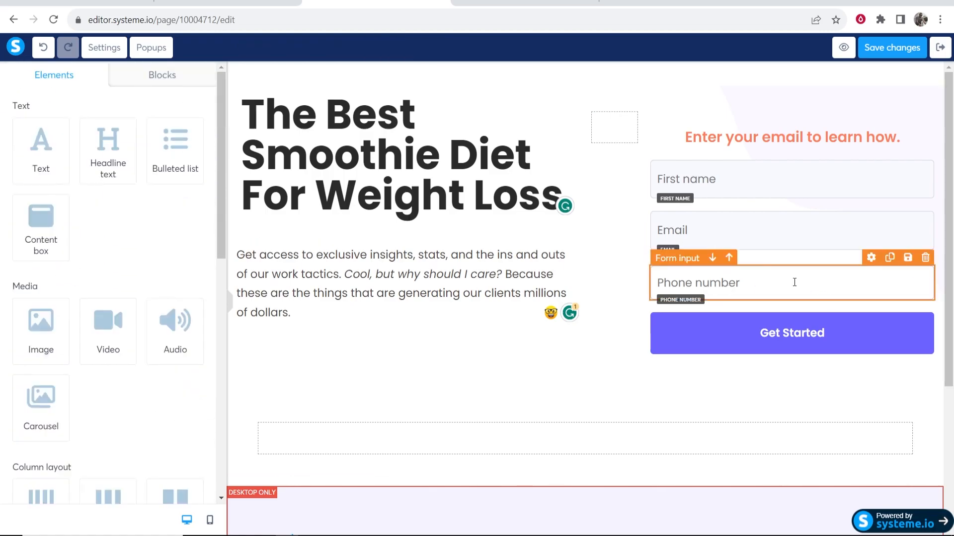
pyautogui.click(926, 268)
pyautogui.click(930, 269)
pyautogui.click(927, 261)
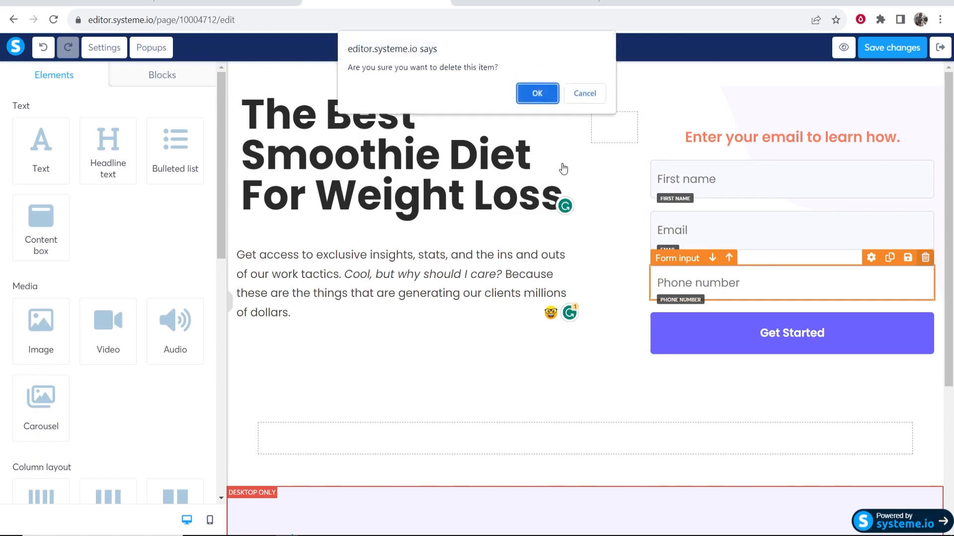
pyautogui.click(529, 91)
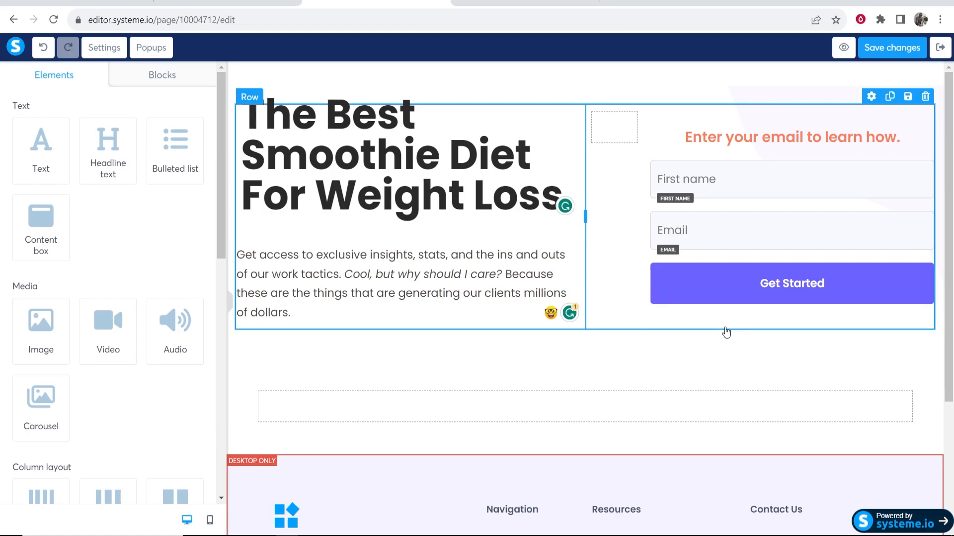
# Confirm Get Started uses Send form with redirect to the next step, then save
pyautogui.click(809, 288)
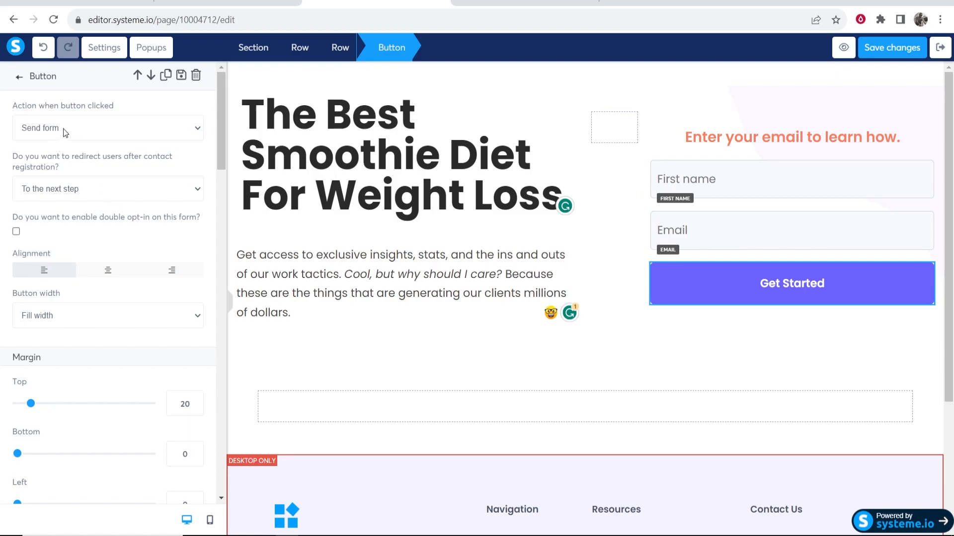
pyautogui.moveTo(17, 103); pyautogui.dragTo(127, 105)
pyautogui.click(128, 105)
pyautogui.moveTo(7, 155); pyautogui.dragTo(57, 165)
pyautogui.click(147, 176)
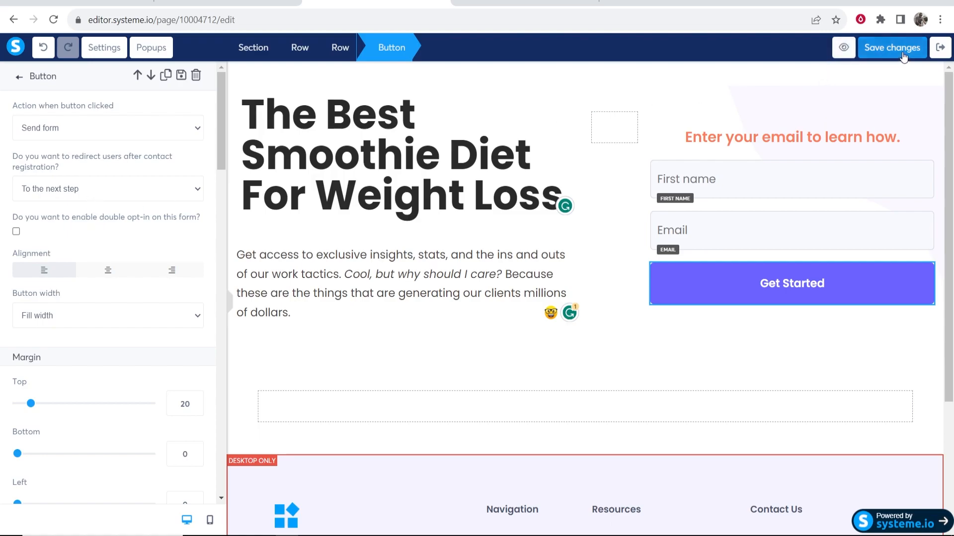
pyautogui.click(860, 52)
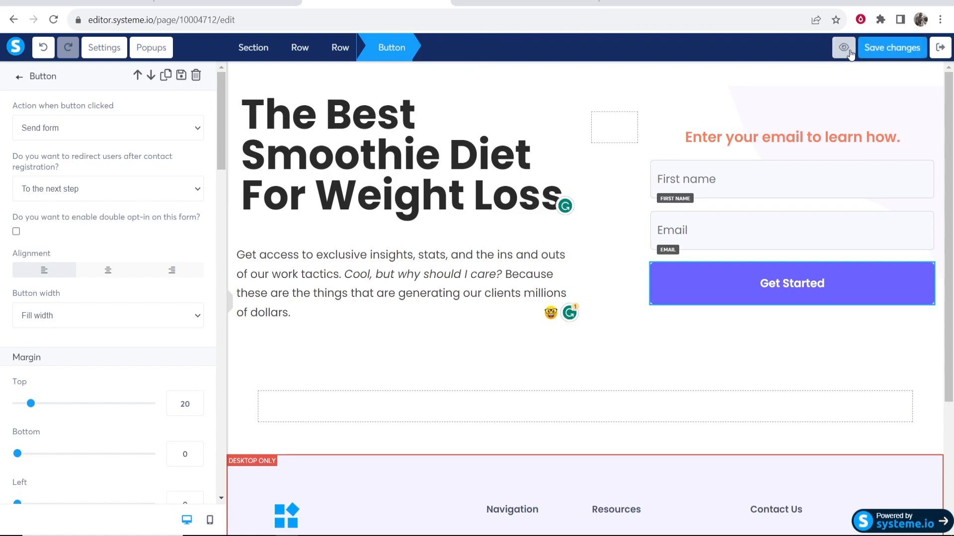
# Preview the saved squeeze page, then exit the editor back to the funnel
pyautogui.click(845, 48)
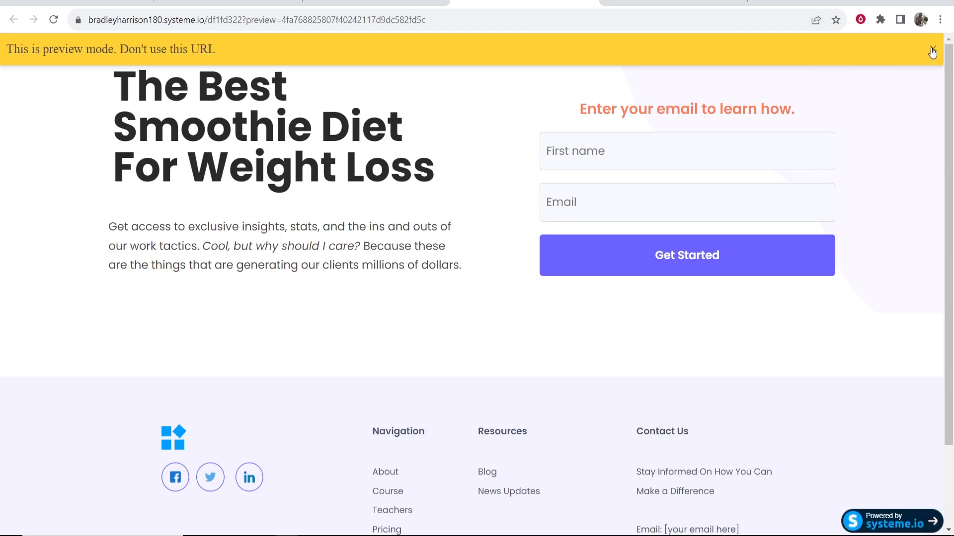
pyautogui.click(932, 48)
pyautogui.moveTo(109, 94); pyautogui.dragTo(422, 118)
pyautogui.click(265, 157)
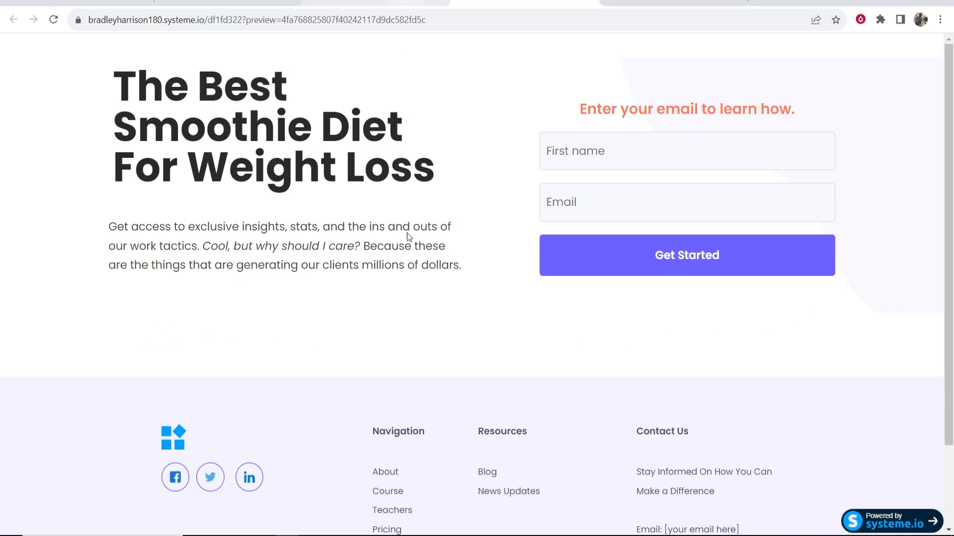
pyautogui.click(378, 3)
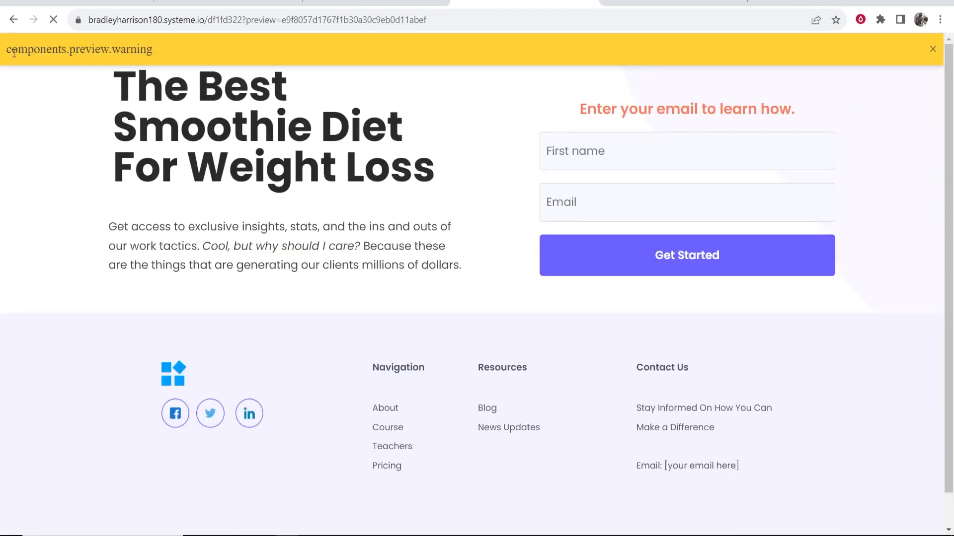
pyautogui.scroll(-1, 317, 139)
pyautogui.scroll(1, 337, 175)
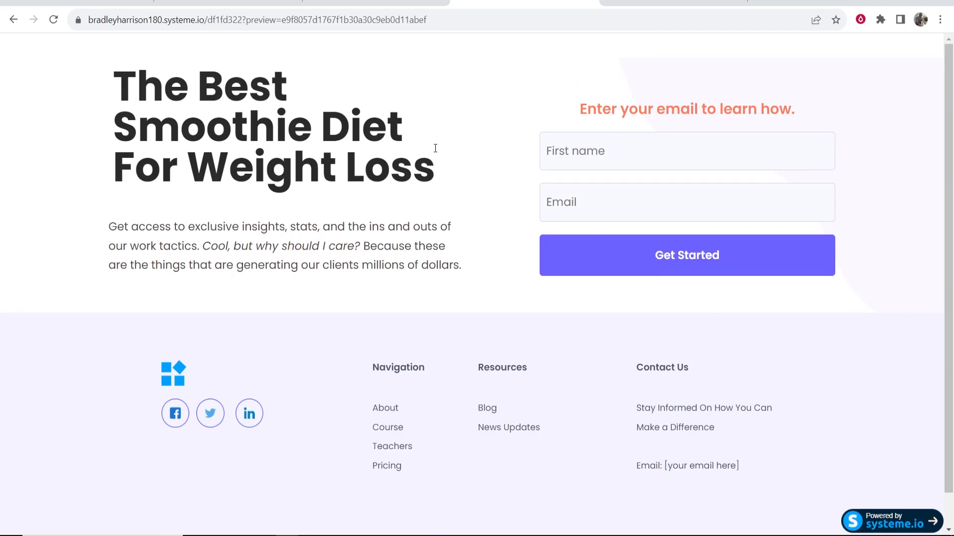
pyautogui.click(588, 1)
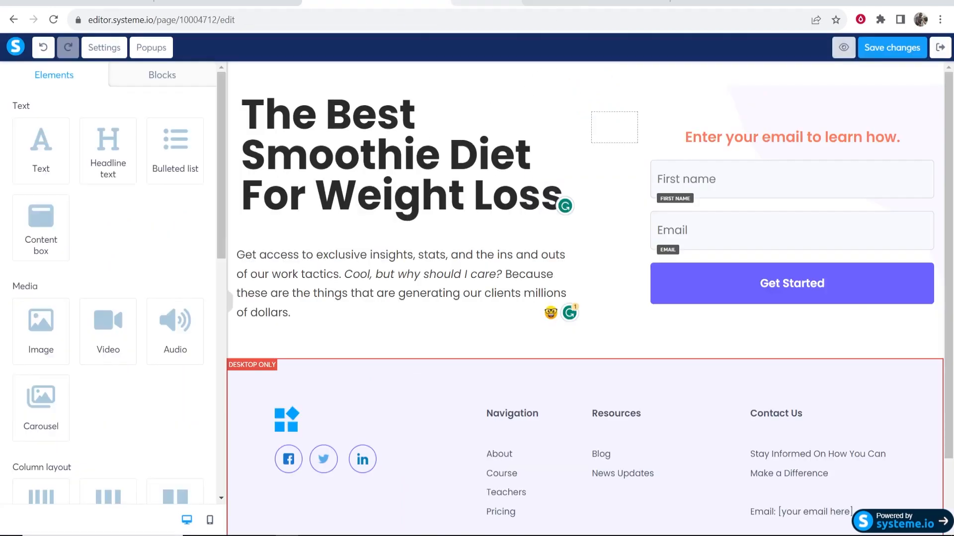
pyautogui.click(940, 47)
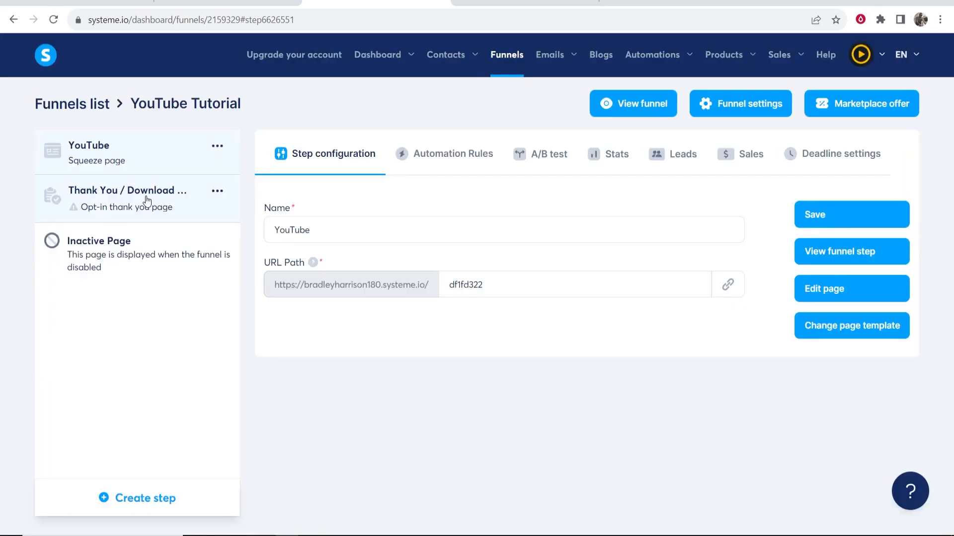
# Show 30 templates per page and apply 'Thank you for registering!' to the Thank You / Download step
pyautogui.click(125, 211)
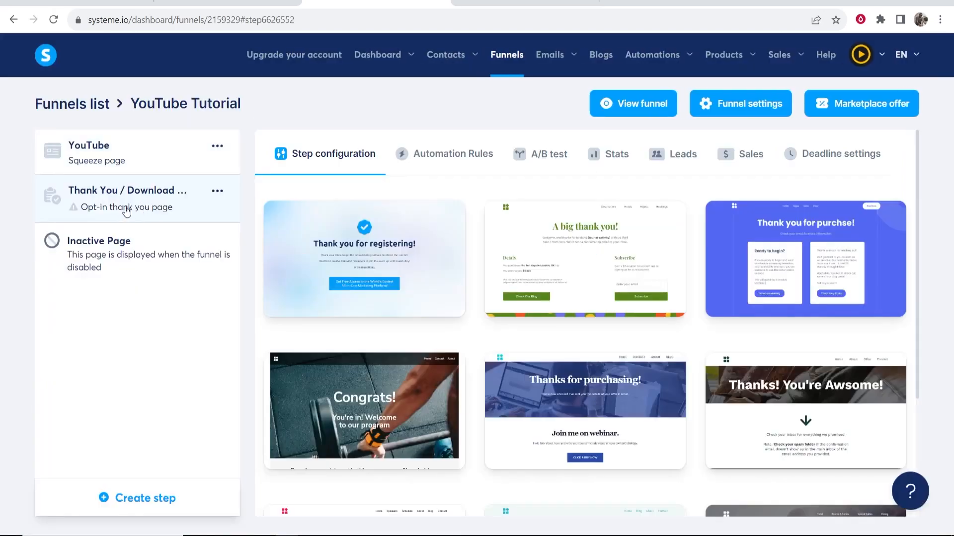
pyautogui.scroll(-1, 779, 255)
pyautogui.scroll(-2, 780, 256)
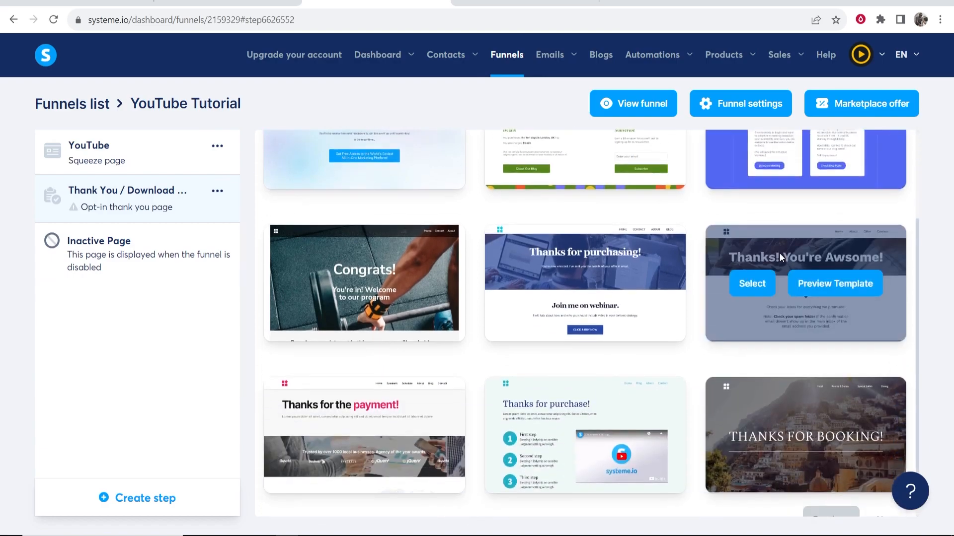
pyautogui.scroll(-1, 702, 270)
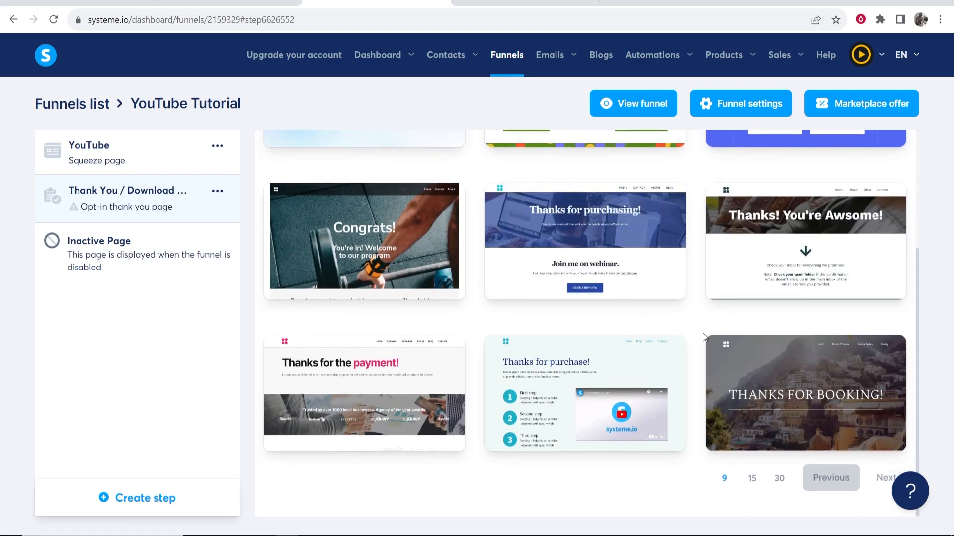
pyautogui.scroll(3, 479, 335)
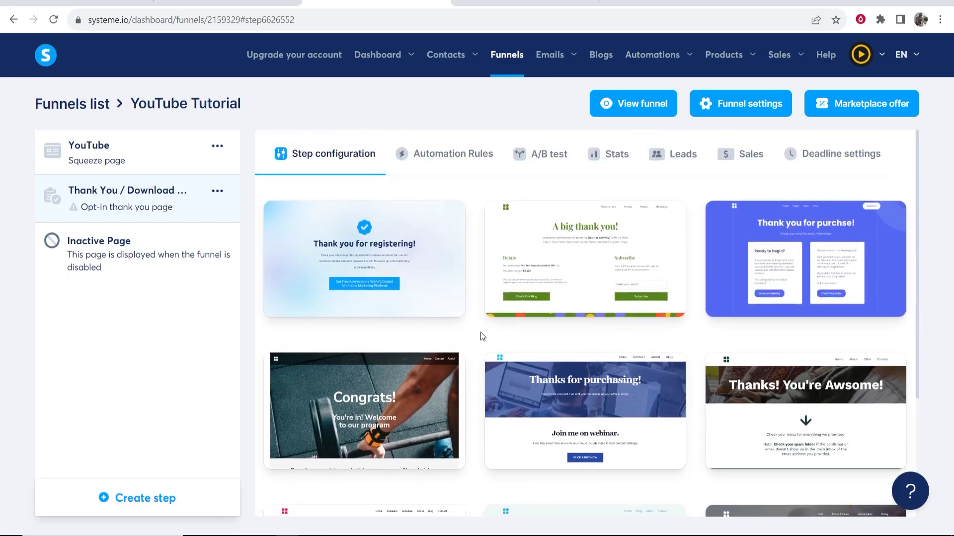
pyautogui.scroll(-3, 688, 341)
pyautogui.click(778, 482)
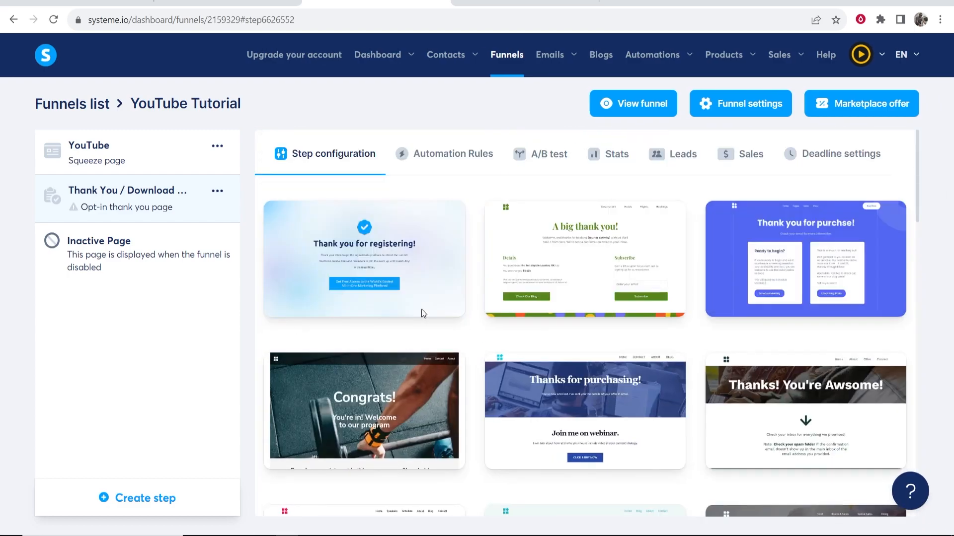
pyautogui.click(311, 259)
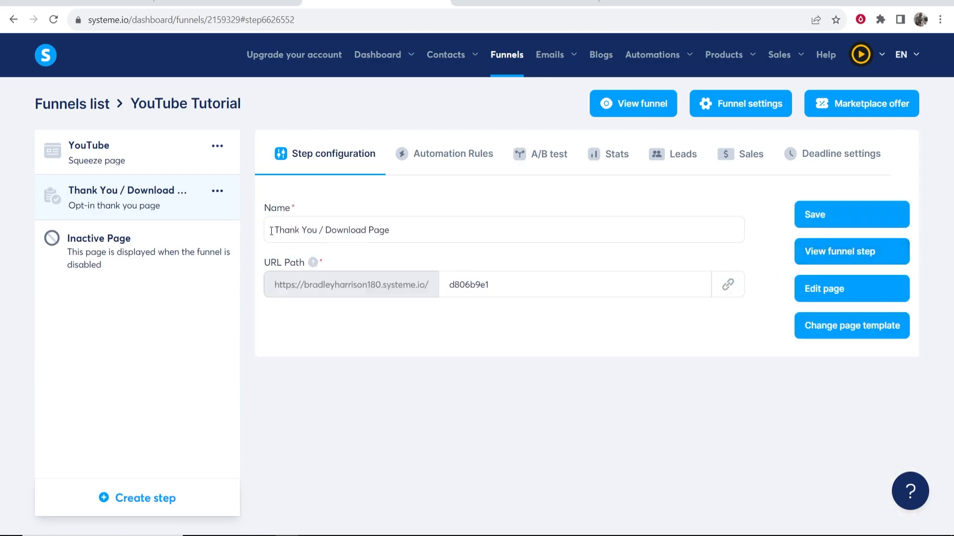
# Add a video below the thank-you text, save the page, and exit the editor
pyautogui.click(824, 289)
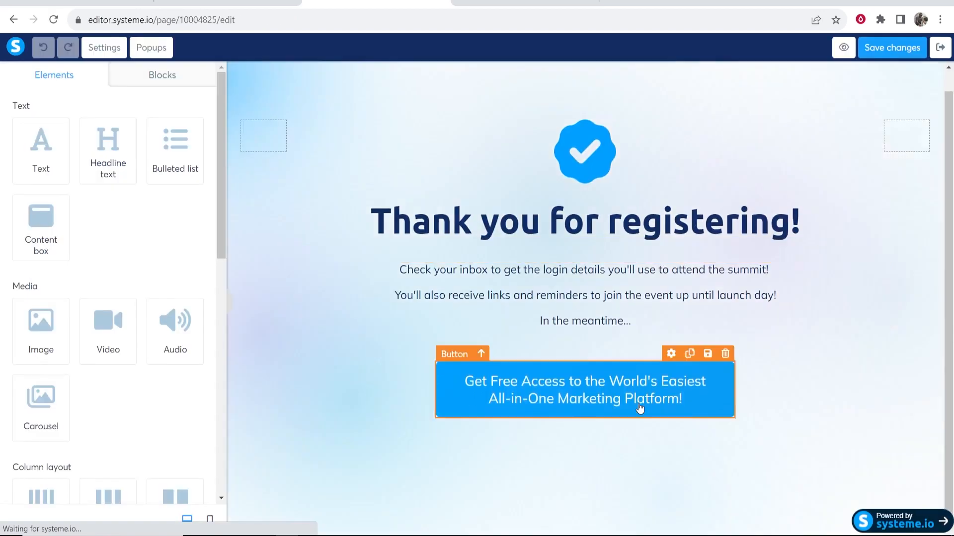
pyautogui.moveTo(93, 327); pyautogui.dragTo(468, 337)
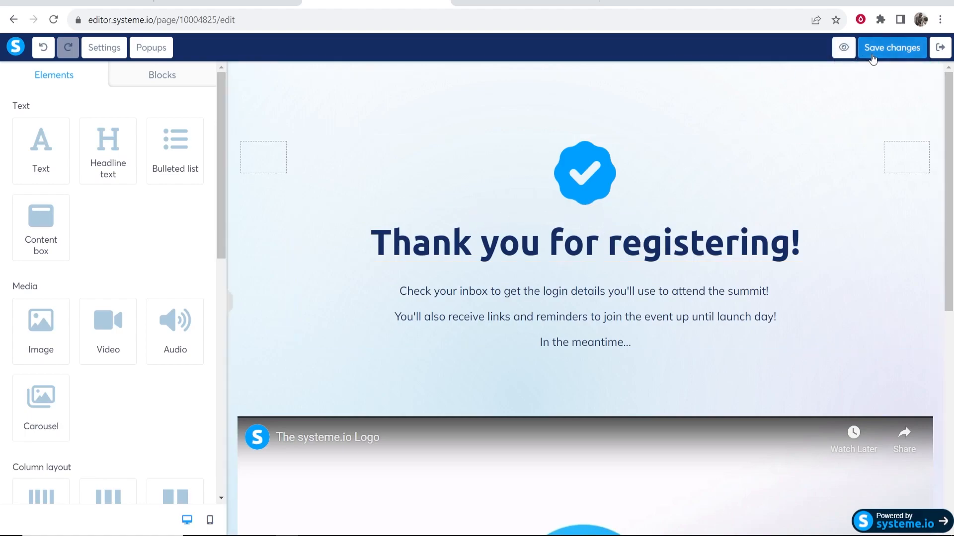
pyautogui.click(874, 58)
pyautogui.click(945, 52)
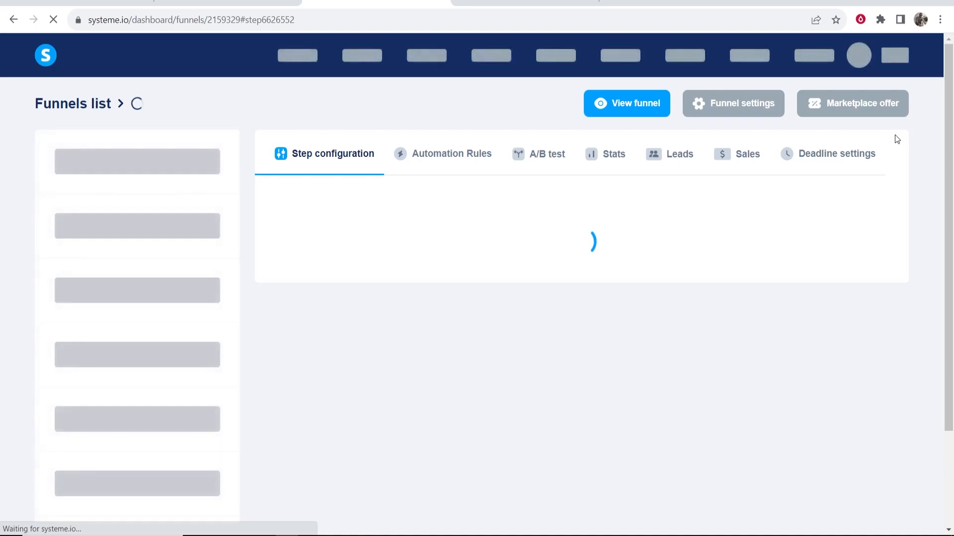
pyautogui.scroll(-1, 897, 140)
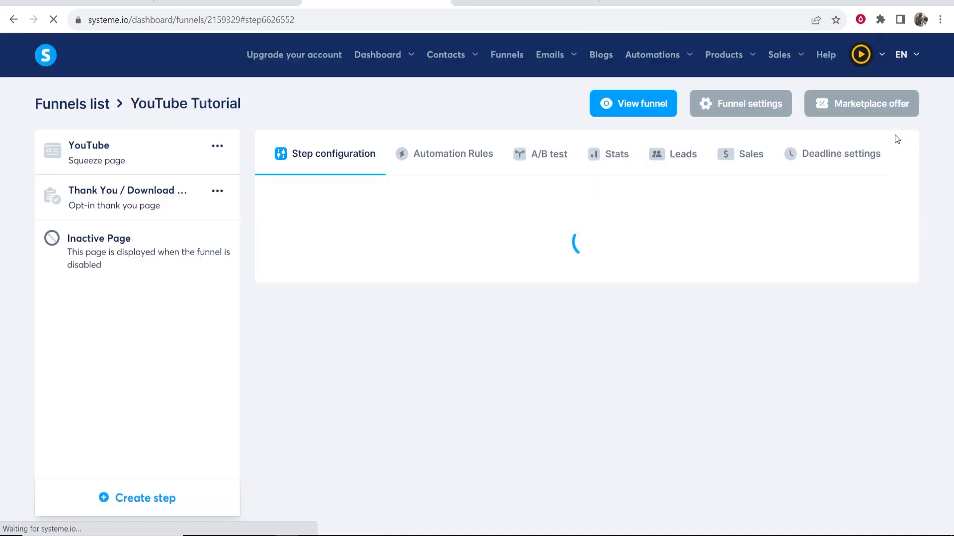
# Submit the live opt-in form, correcting the email address after the first attempt
pyautogui.click(632, 103)
pyautogui.moveTo(109, 90); pyautogui.dragTo(322, 128)
pyautogui.click(315, 92)
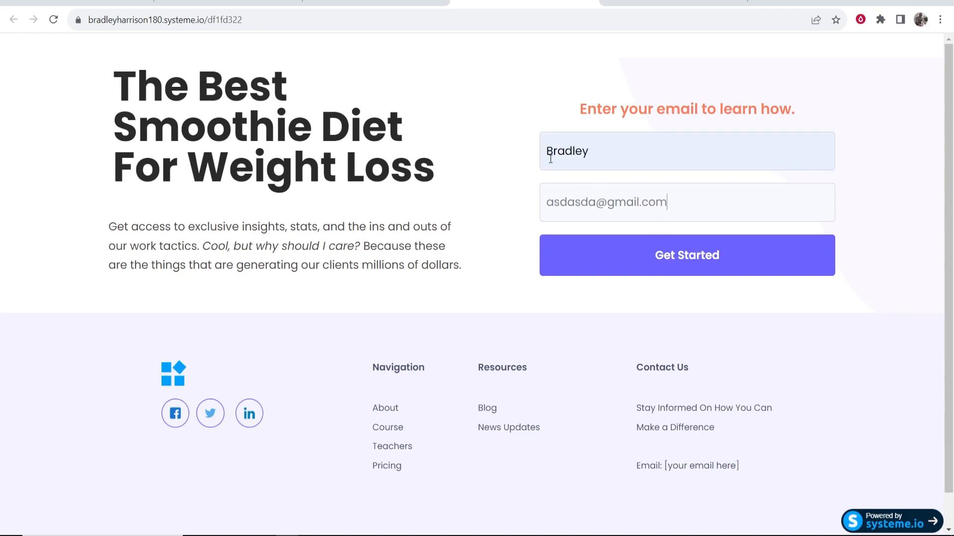
pyautogui.click(666, 258)
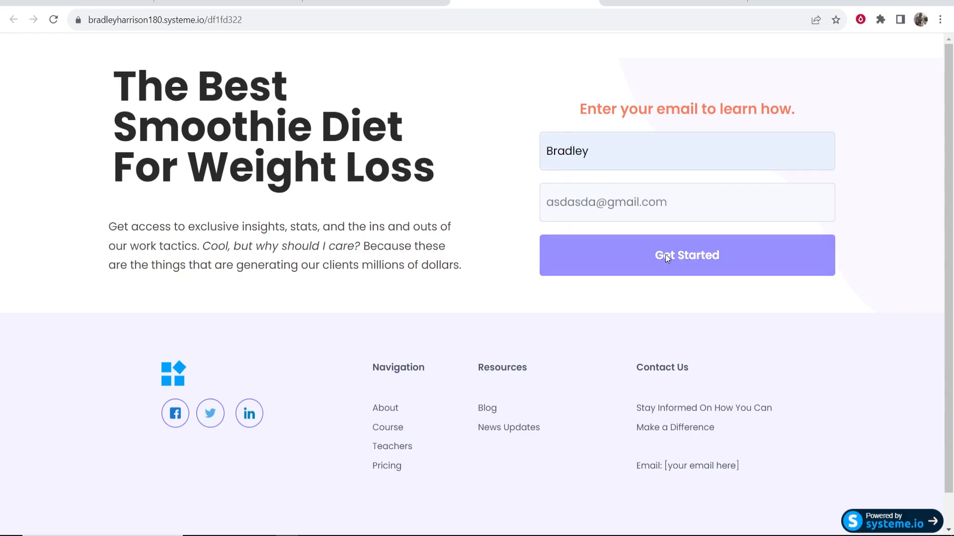
pyautogui.moveTo(594, 203); pyautogui.dragTo(486, 204)
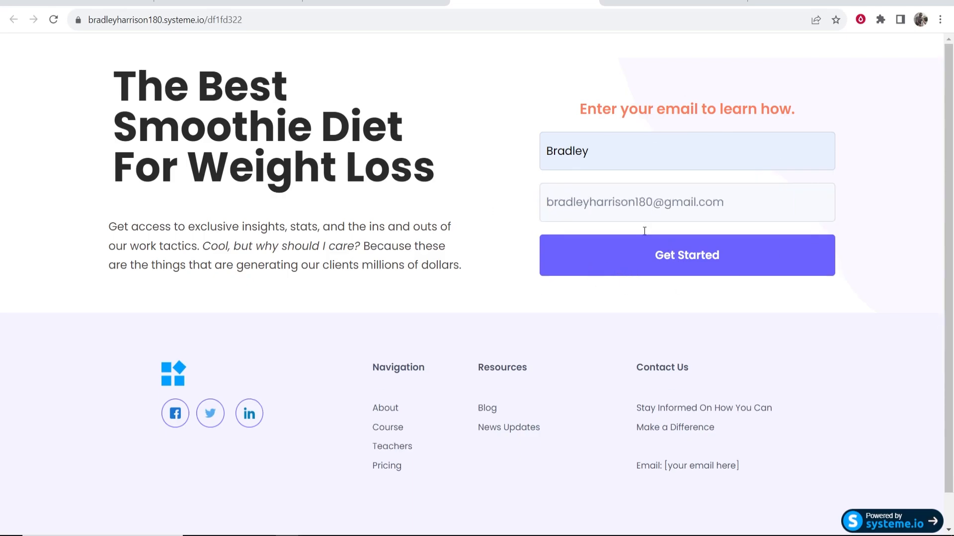
pyautogui.click(756, 252)
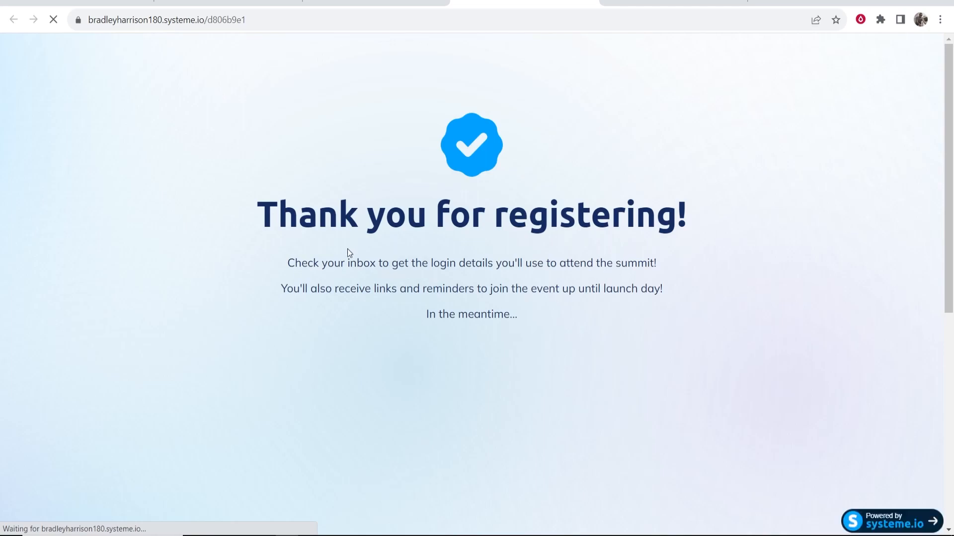
# Check the thank-you page's video and return to the funnel dashboard tab
pyautogui.moveTo(263, 220); pyautogui.dragTo(726, 209)
pyautogui.click(726, 210)
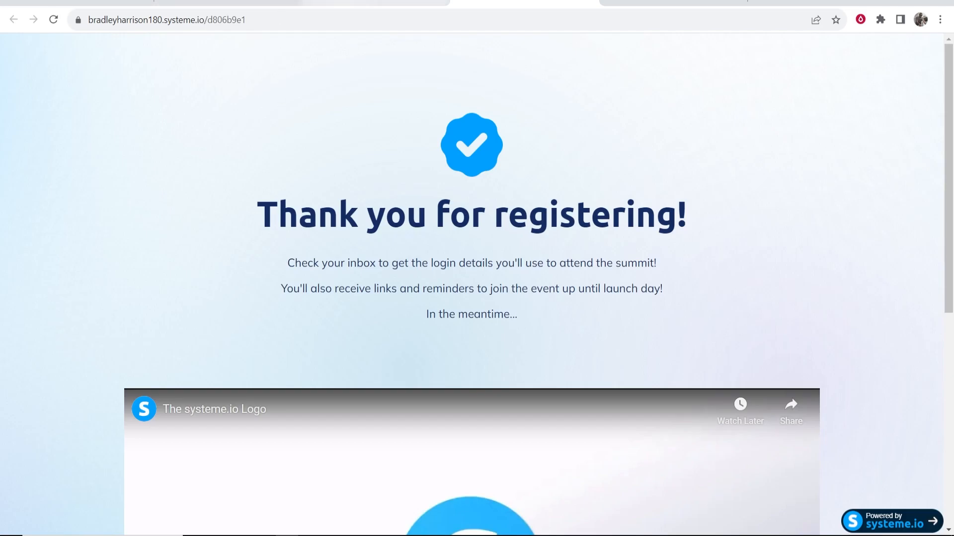
pyautogui.click(394, 4)
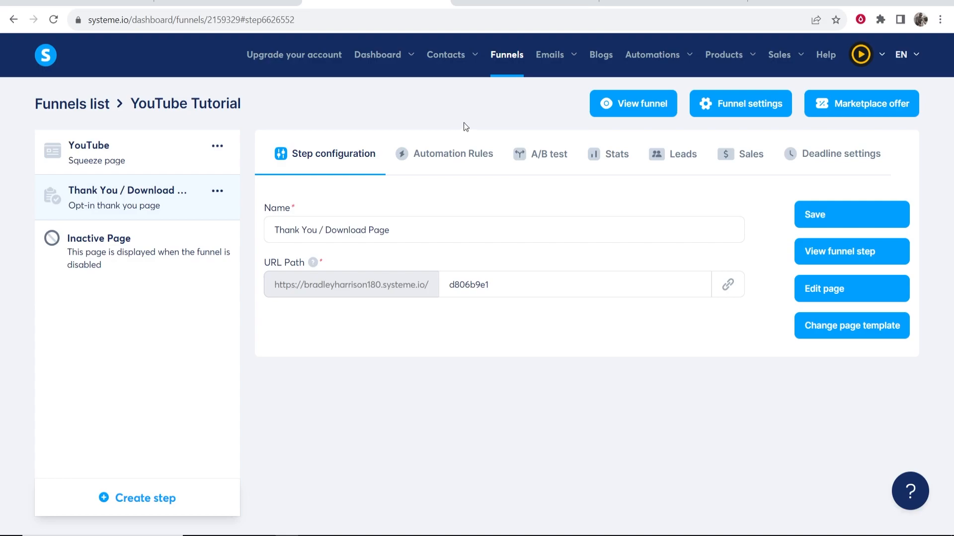
# Create the 'YouTube' email campaign, open it, and start adding its first email
pyautogui.moveTo(552, 59)
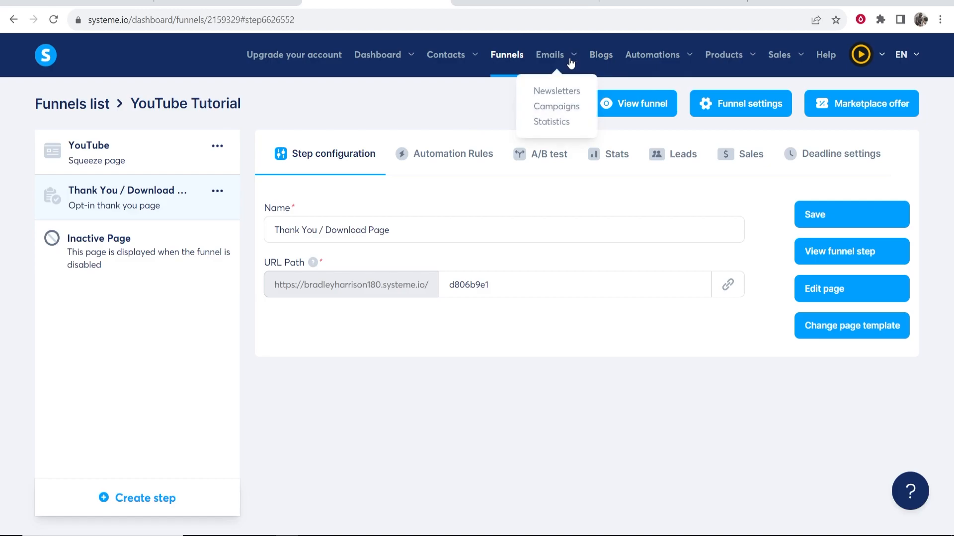
pyautogui.click(553, 110)
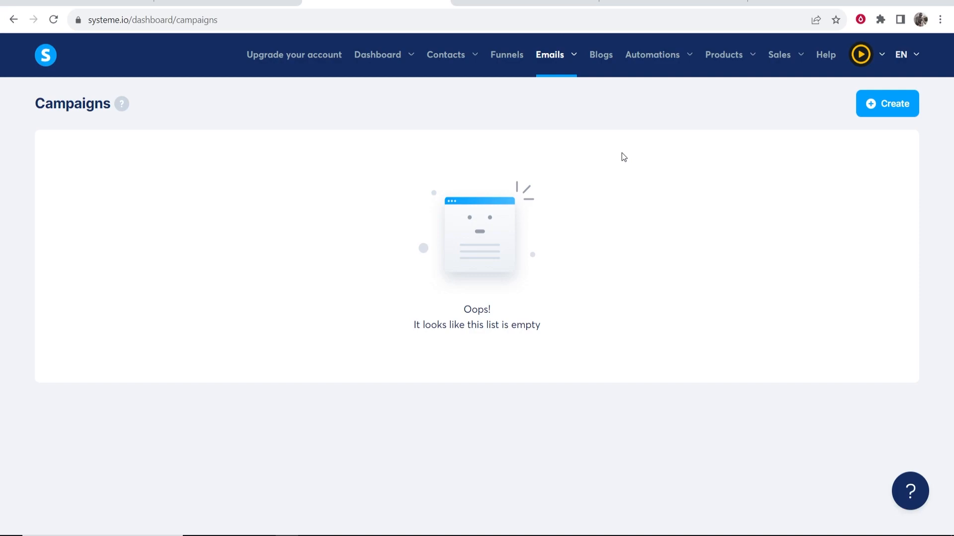
pyautogui.click(887, 103)
pyautogui.click(388, 245)
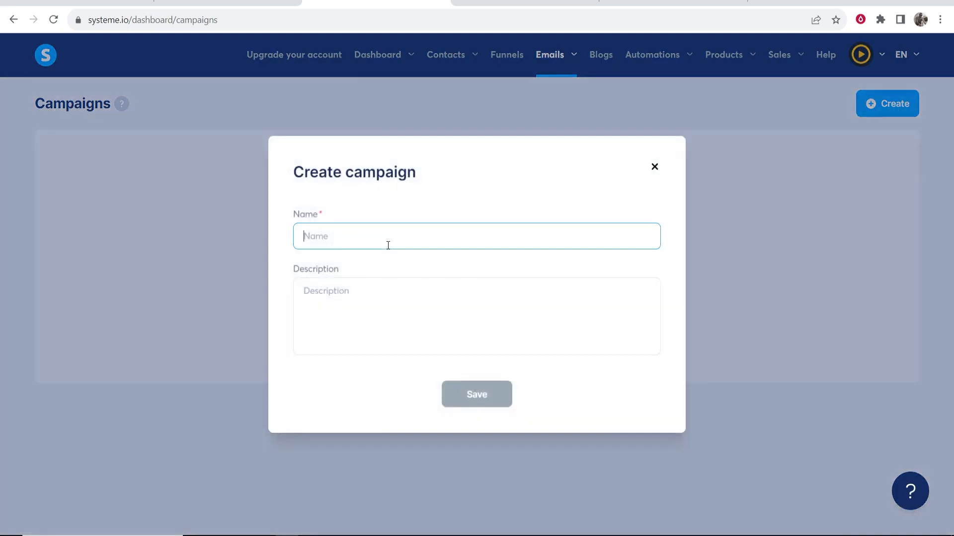
pyautogui.write('YouTube')
pyautogui.press('Tab')
pyautogui.click(492, 393)
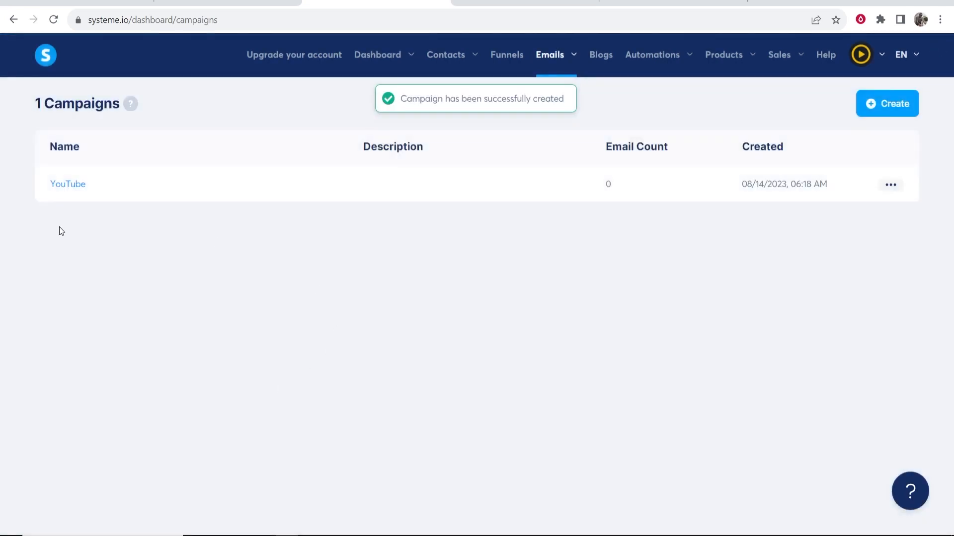
pyautogui.click(67, 184)
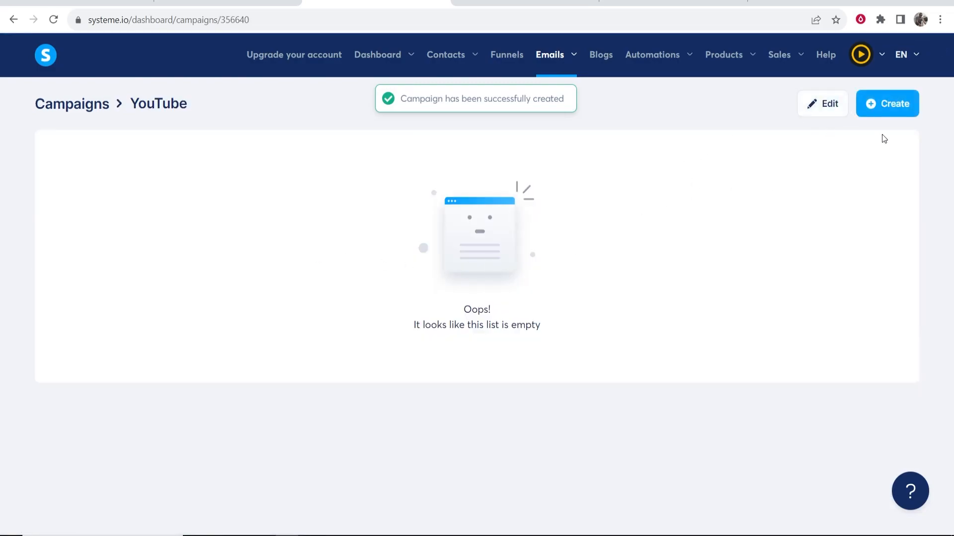
pyautogui.click(889, 103)
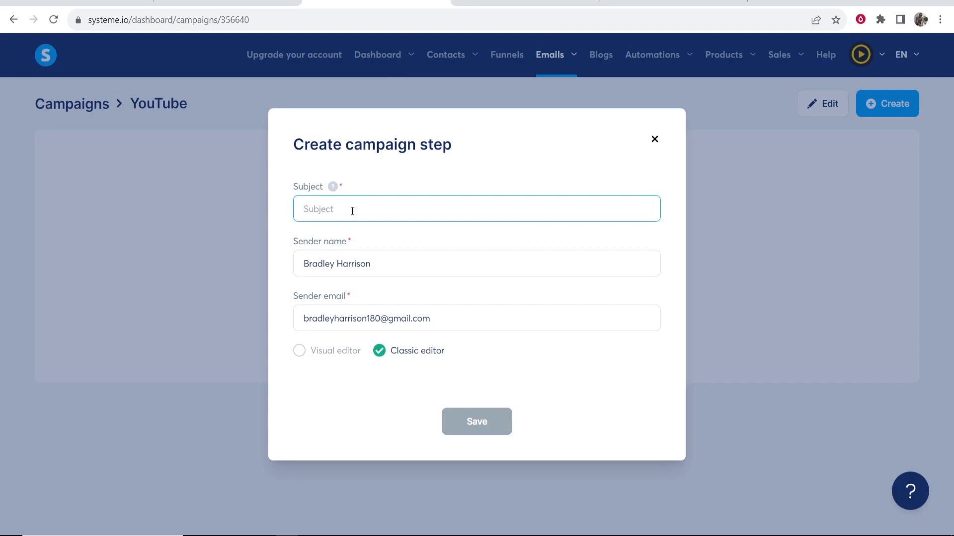
# Replace the first subject attempt with 'The #1 trick to losing weight' and save
pyautogui.write('Here is your free bonus')
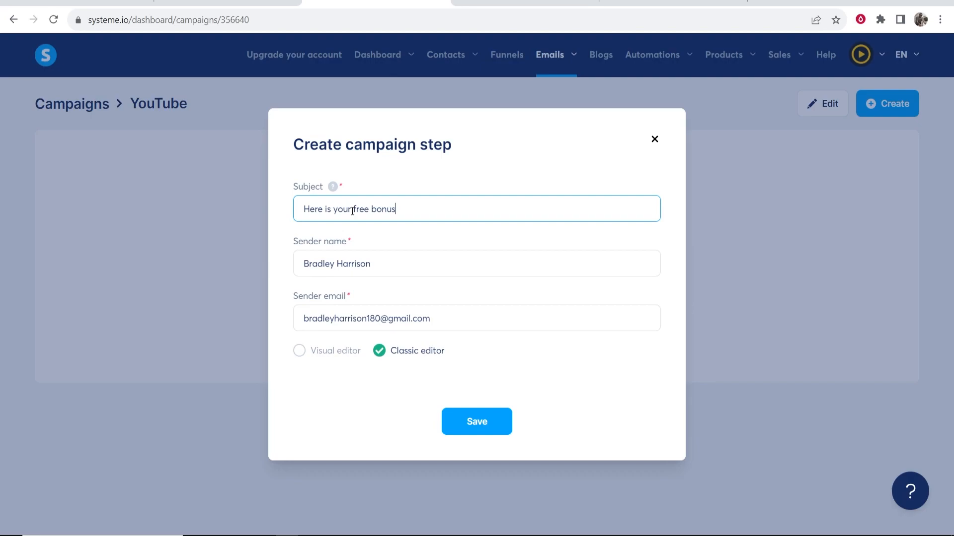
pyautogui.hotkey('ctrl', 'a')
pyautogui.press('BackSpace')
pyautogui.write('The #1 trick to losing')
pyautogui.write('eigh')
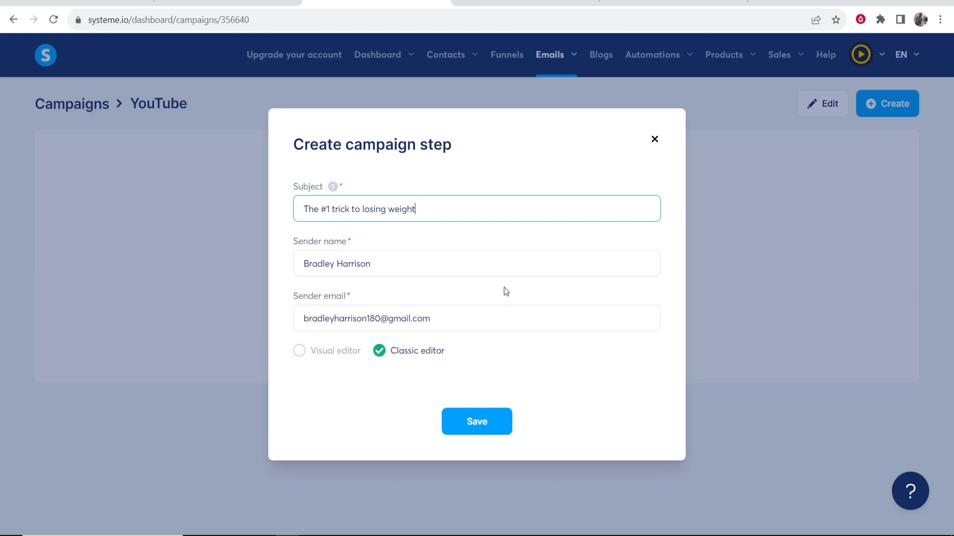
pyautogui.click(484, 421)
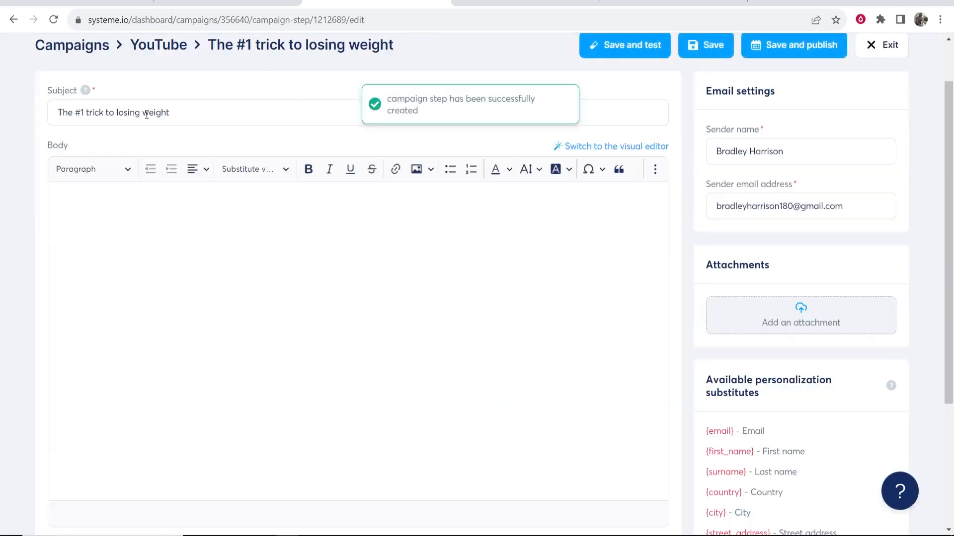
# Start the email body with the greeting 'Hi {first_name}'
pyautogui.click(309, 245)
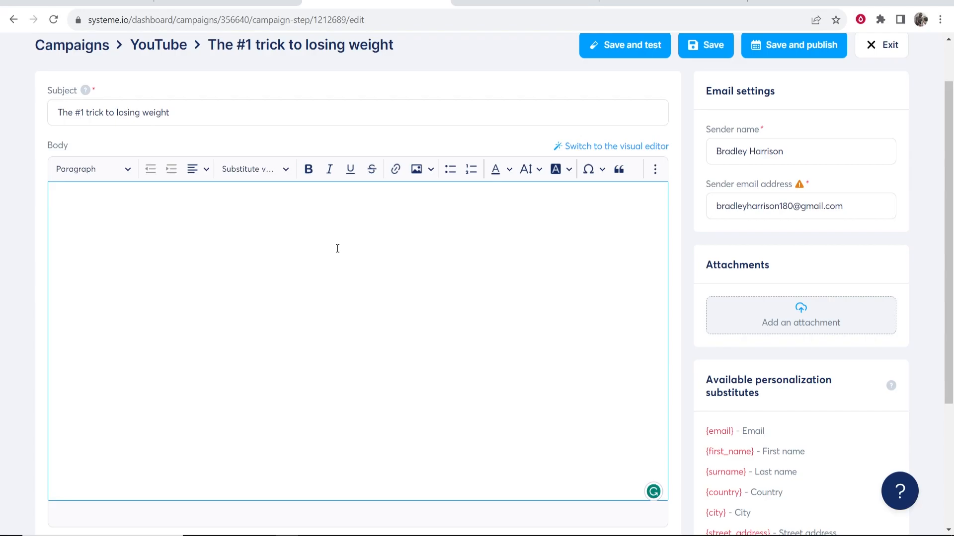
pyautogui.write('Hi t')
pyautogui.press('BackSpace')
pyautogui.scroll(-2, 100, 149)
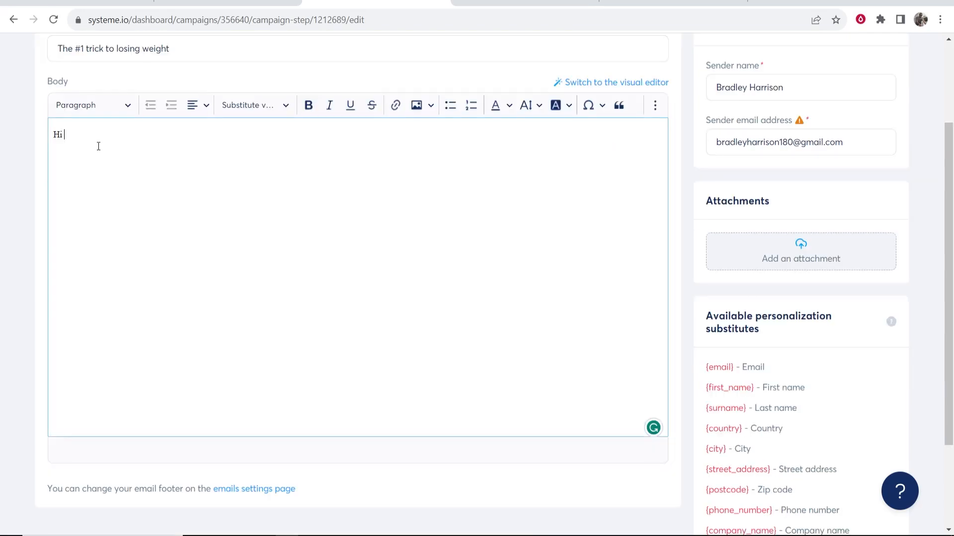
pyautogui.click(274, 105)
pyautogui.click(241, 155)
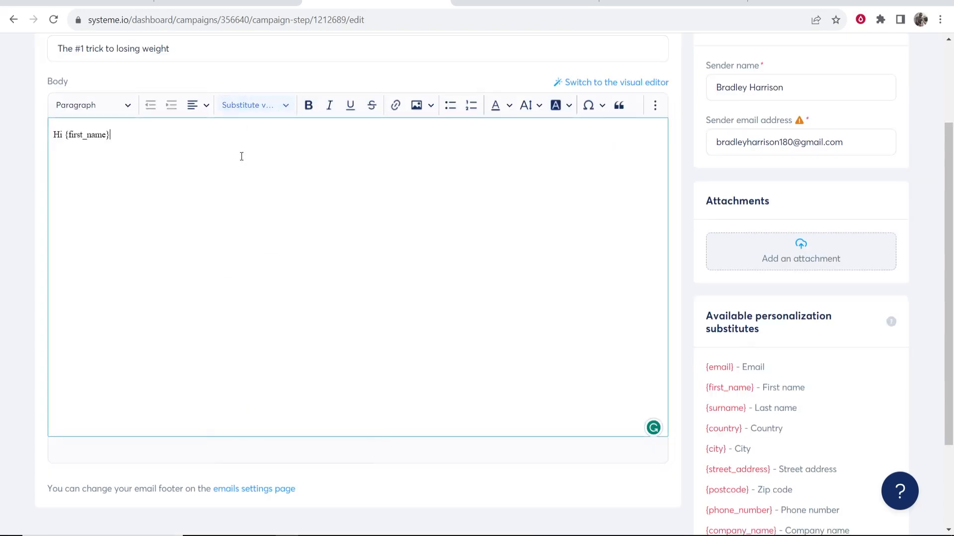
pyautogui.click(277, 114)
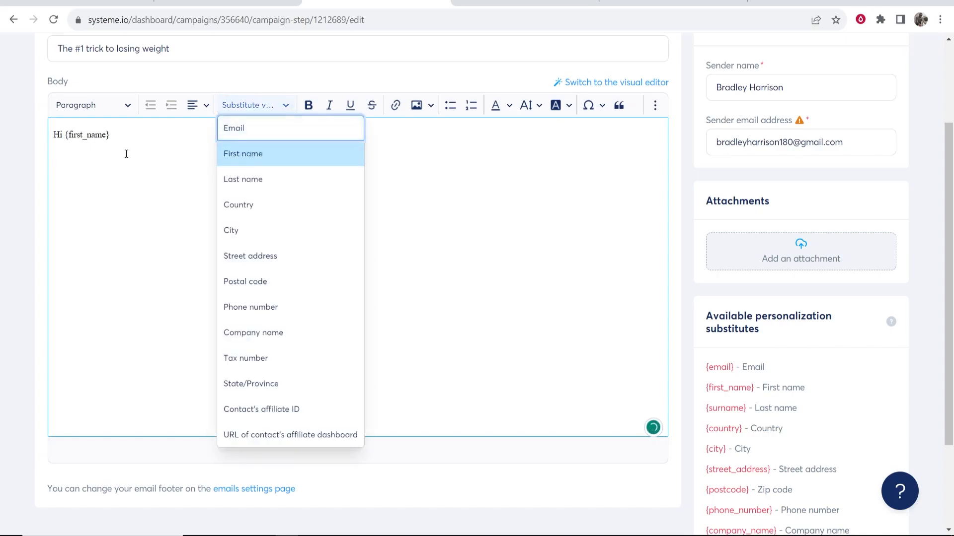
pyautogui.click(128, 153)
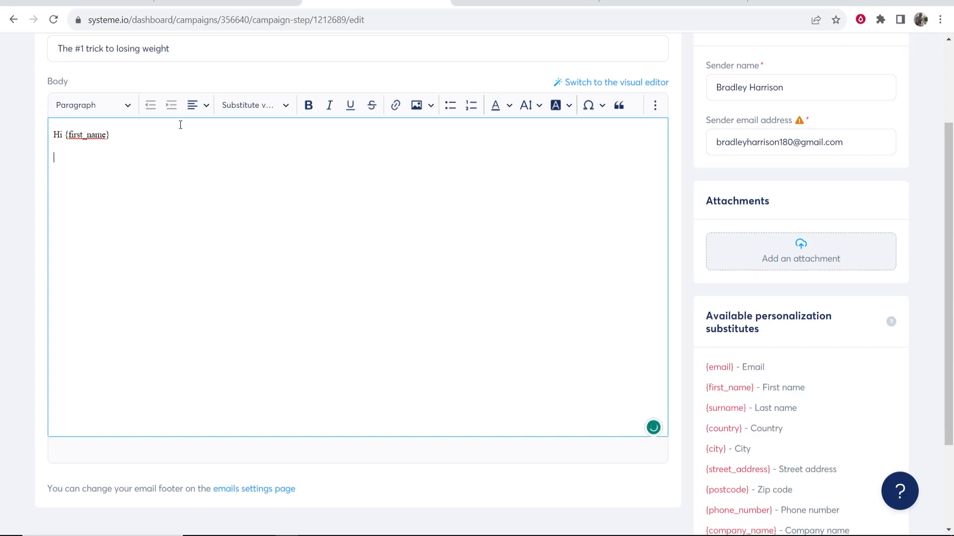
# Add the lines 'You don't want to miss this' and 'This is hands down the best way to lose'
pyautogui.press('Return')
pyautogui.write("You don't want to miss this")
pyautogui.press('Return')
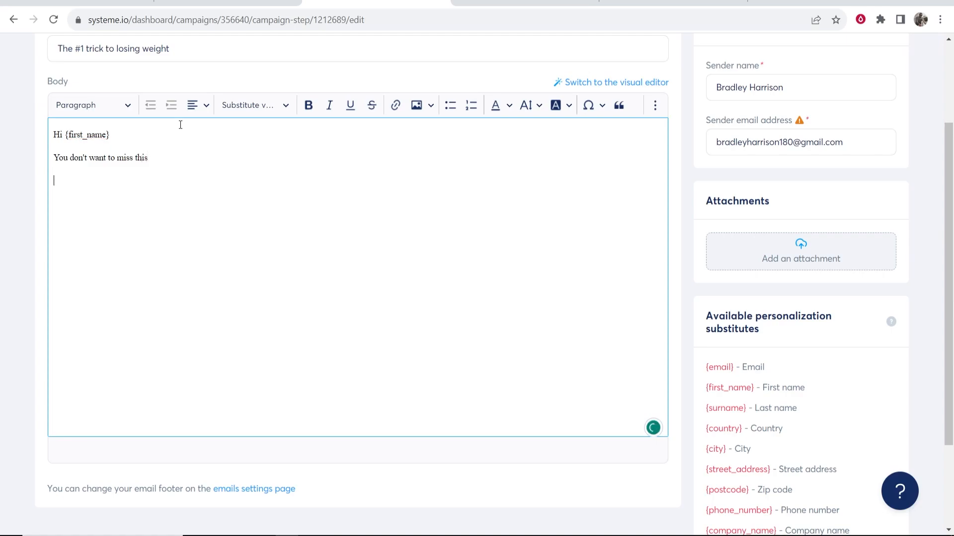
pyautogui.write('This is hands down the best ')
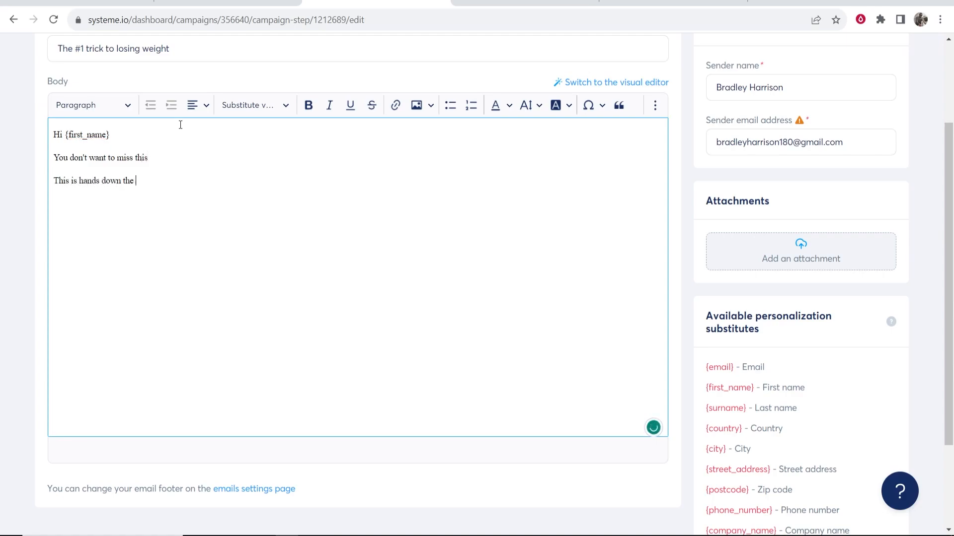
pyautogui.write('way to lose weight, check it out!')
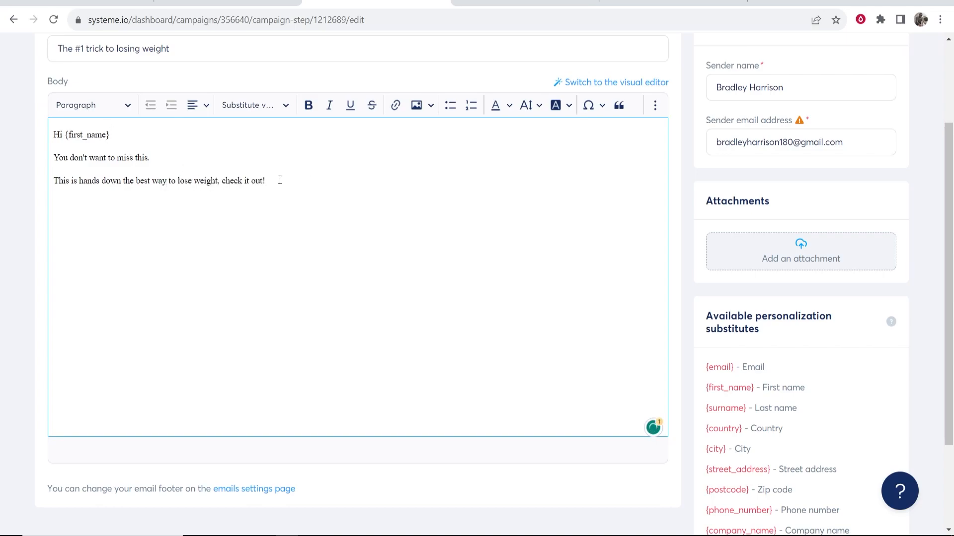
pyautogui.moveTo(280, 180); pyautogui.dragTo(221, 180)
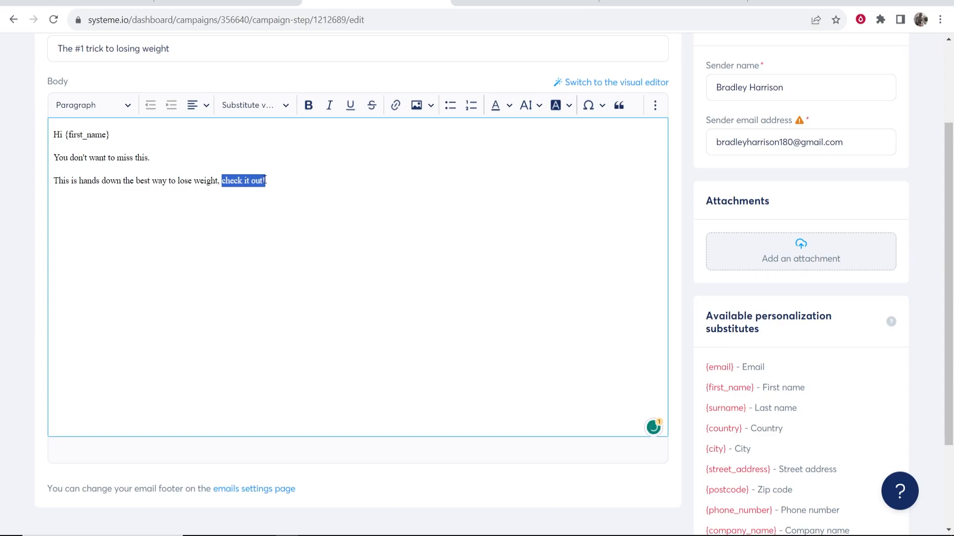
pyautogui.click(396, 106)
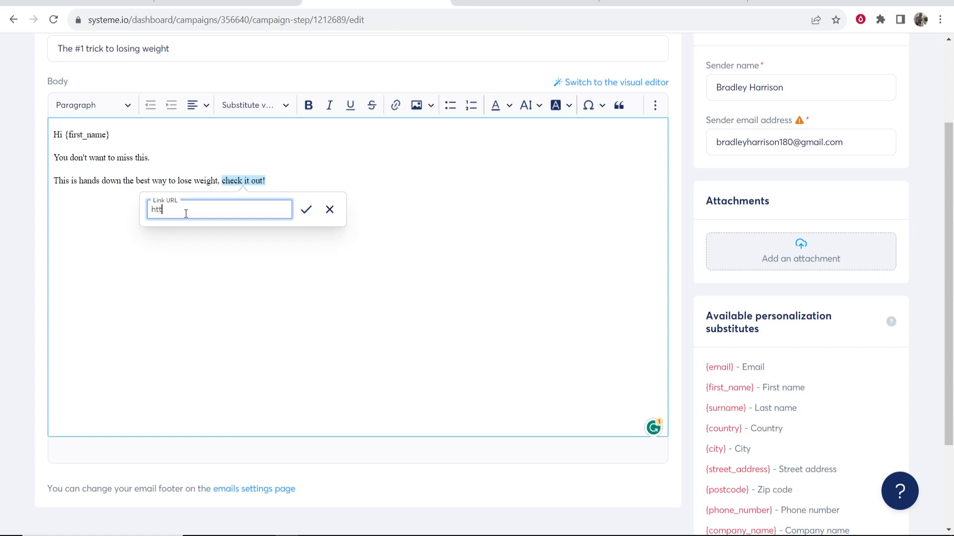
pyautogui.write('http://www.google.com')
pyautogui.click(306, 210)
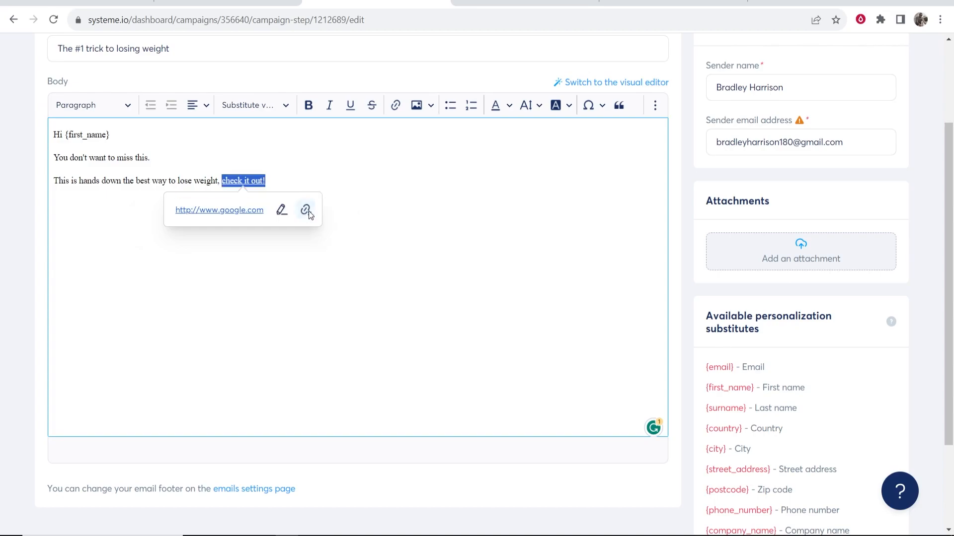
pyautogui.click(419, 208)
# Sign off the email with 'Thanks,' followed by the sender's name
pyautogui.press('Return')
pyautogui.press('Return')
pyautogui.write('Thanks,')
pyautogui.press('Return')
pyautogui.press('Return')
pyautogui.write('Bradley')
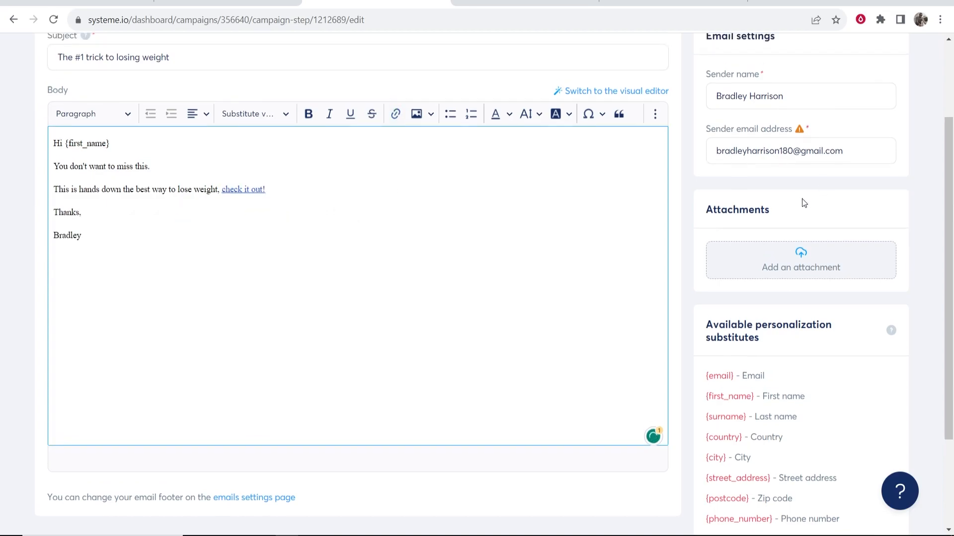
pyautogui.scroll(3, 803, 203)
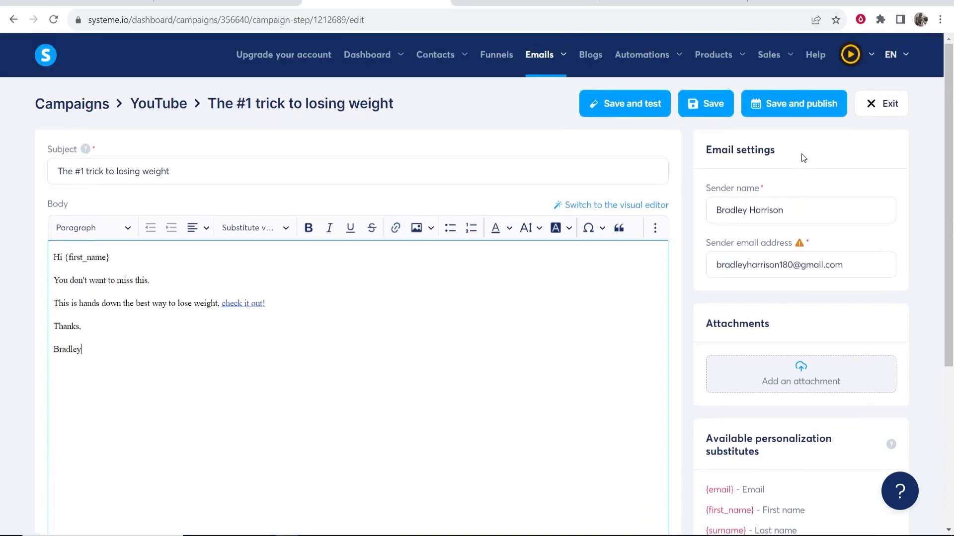
# Save and publish the email, leaving the preceding-email choice unchanged
pyautogui.click(816, 113)
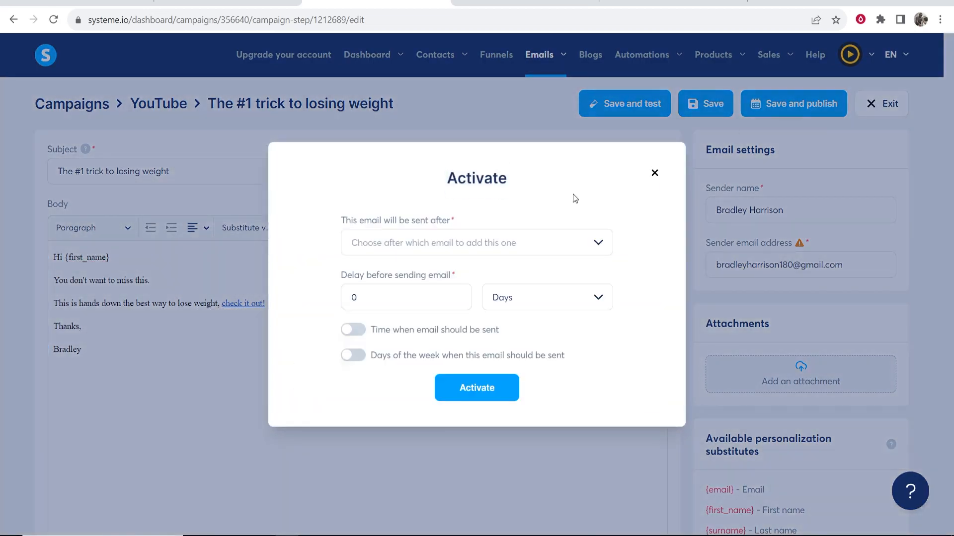
pyautogui.moveTo(340, 220); pyautogui.dragTo(459, 219)
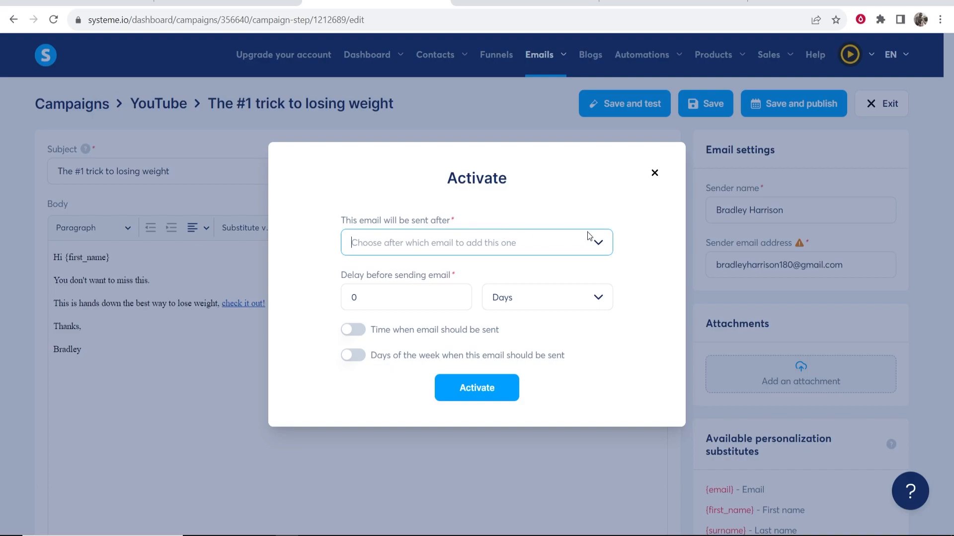
pyautogui.click(598, 244)
pyautogui.click(336, 280)
pyautogui.moveTo(335, 281); pyautogui.dragTo(472, 278)
# Set the sending delay to 1 day and activate the email
pyautogui.click(414, 296)
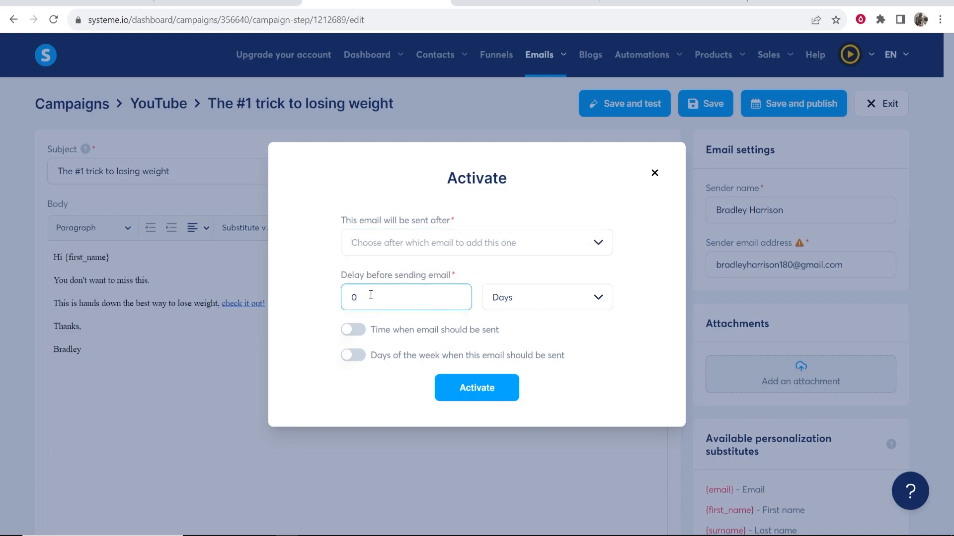
pyautogui.moveTo(455, 294); pyautogui.dragTo(291, 303)
pyautogui.write('1')
pyautogui.click(596, 301)
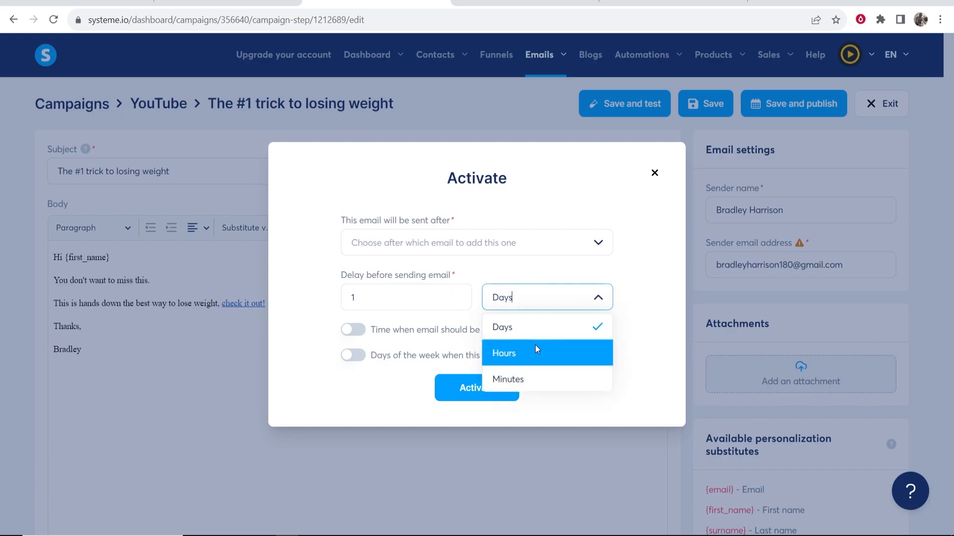
pyautogui.click(663, 304)
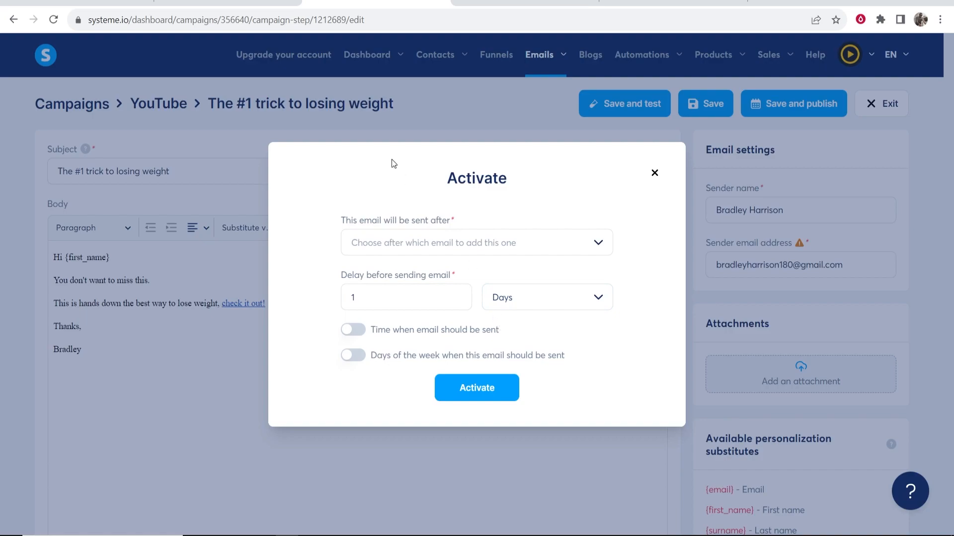
pyautogui.moveTo(372, 296); pyautogui.dragTo(351, 297)
pyautogui.click(308, 273)
pyautogui.click(488, 392)
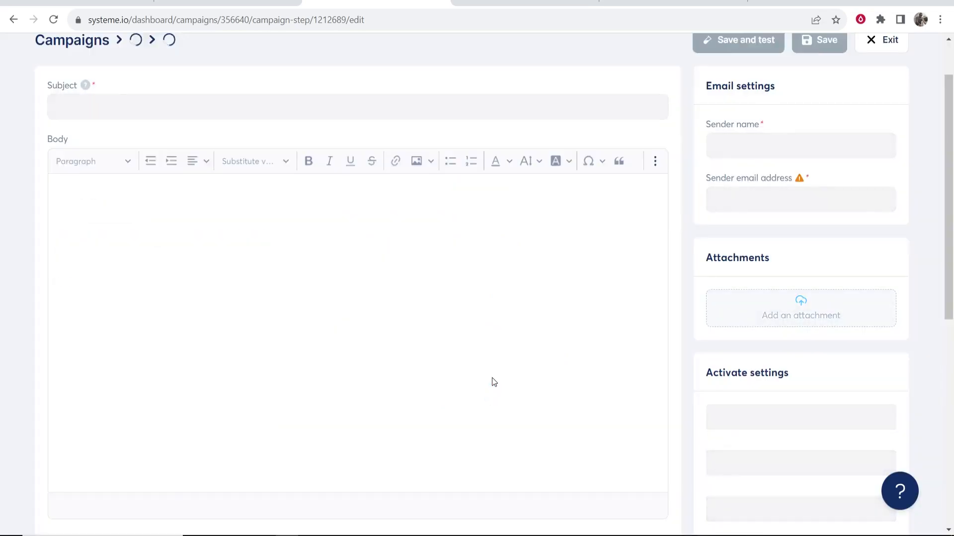
pyautogui.scroll(2, 361, 172)
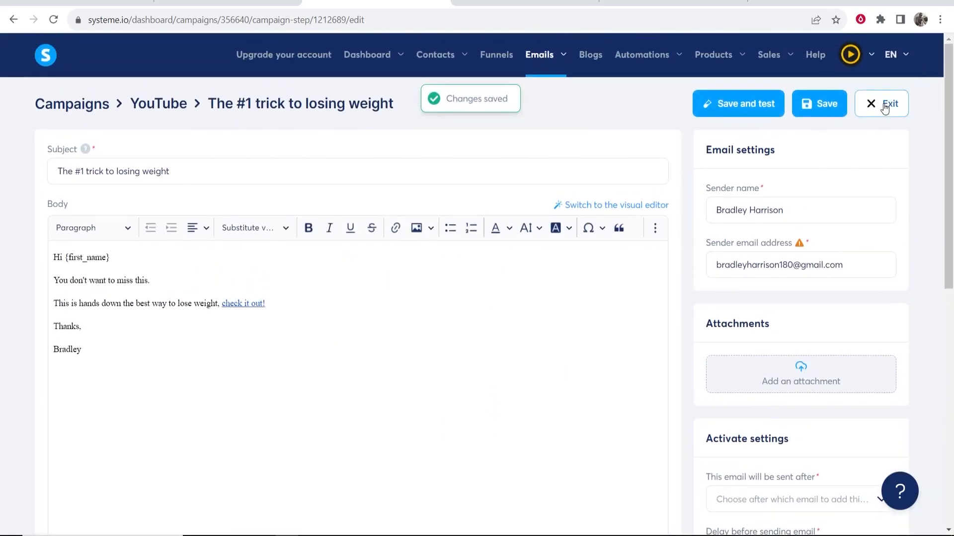
# Exit the email editor back to the campaign list, then go to Funnels
pyautogui.click(876, 102)
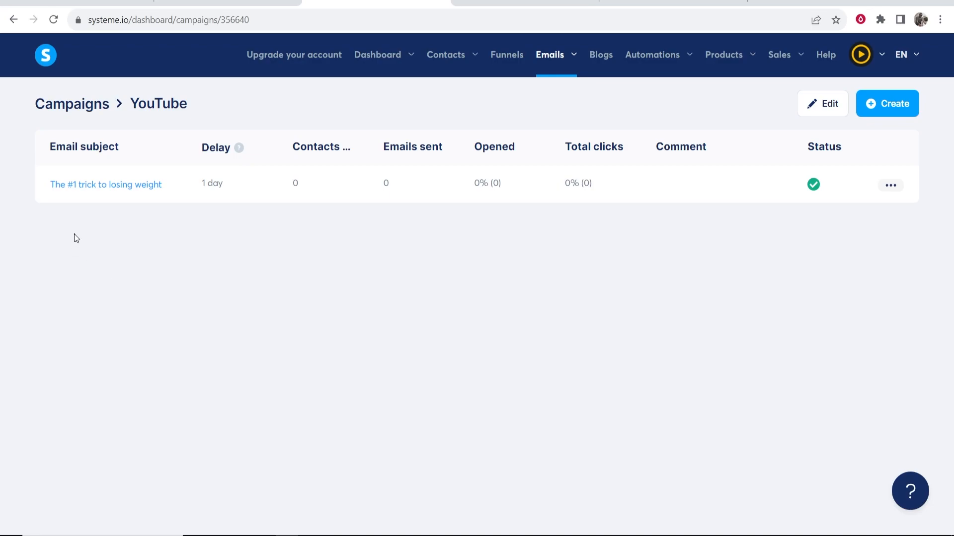
pyautogui.click(511, 60)
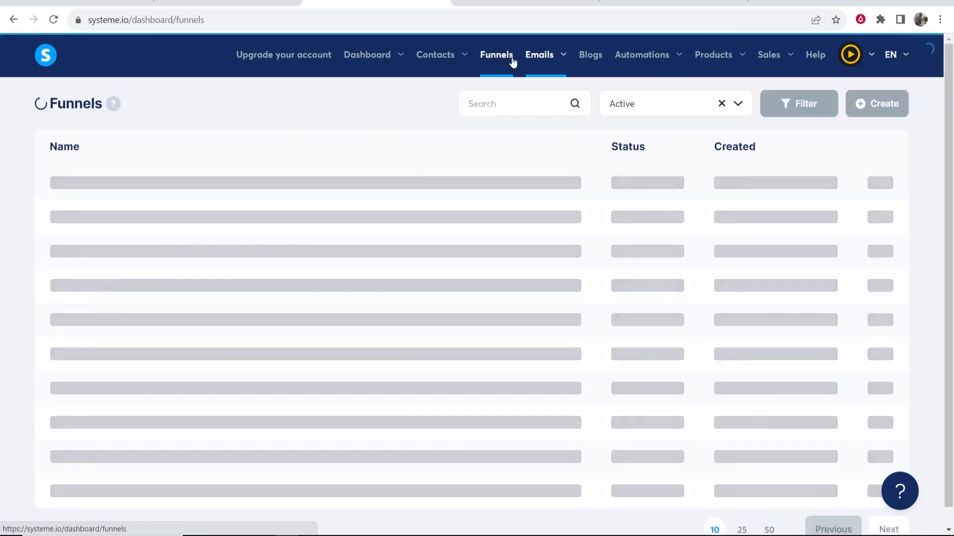
# Create a new rule triggered by form subscriptions on the YouTube Tutorial funnel's YouTube step
pyautogui.moveTo(684, 57)
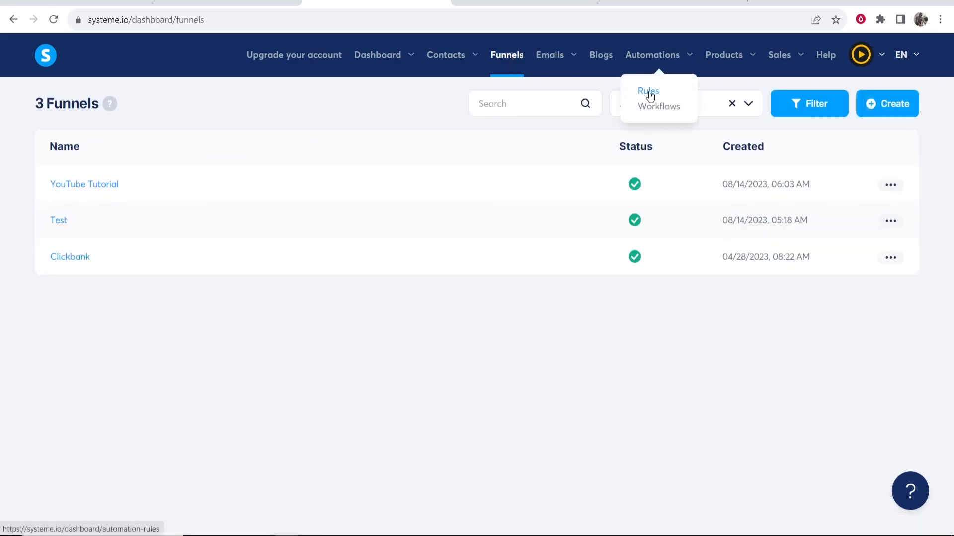
pyautogui.click(649, 92)
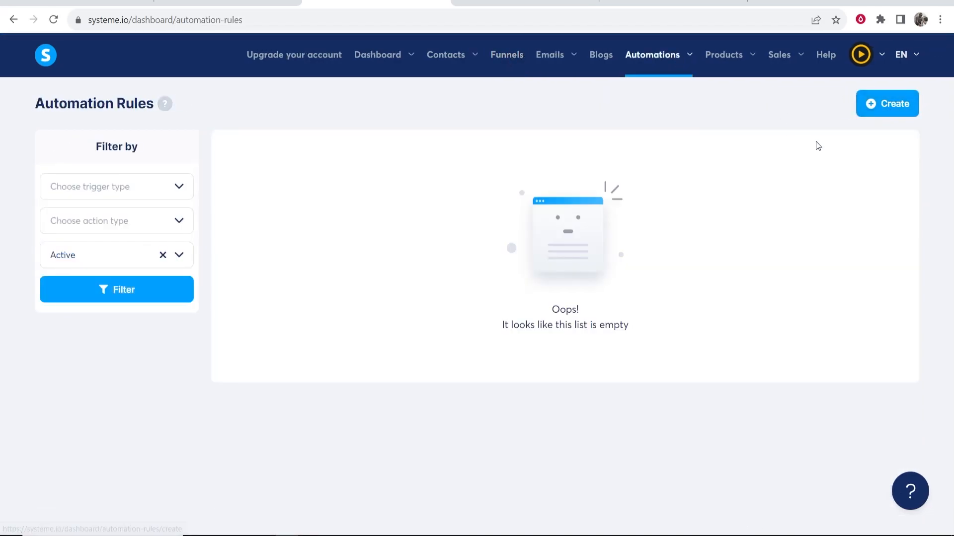
pyautogui.click(868, 106)
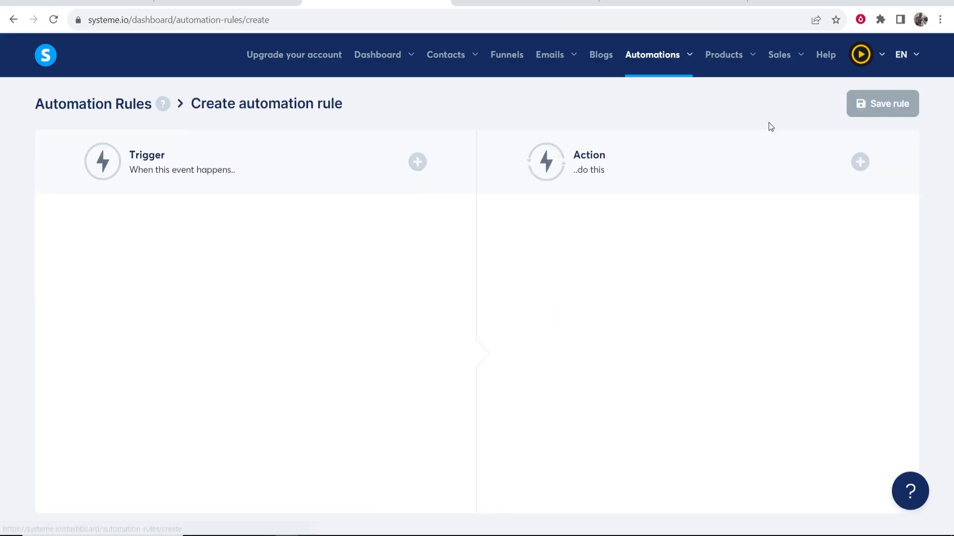
pyautogui.click(417, 161)
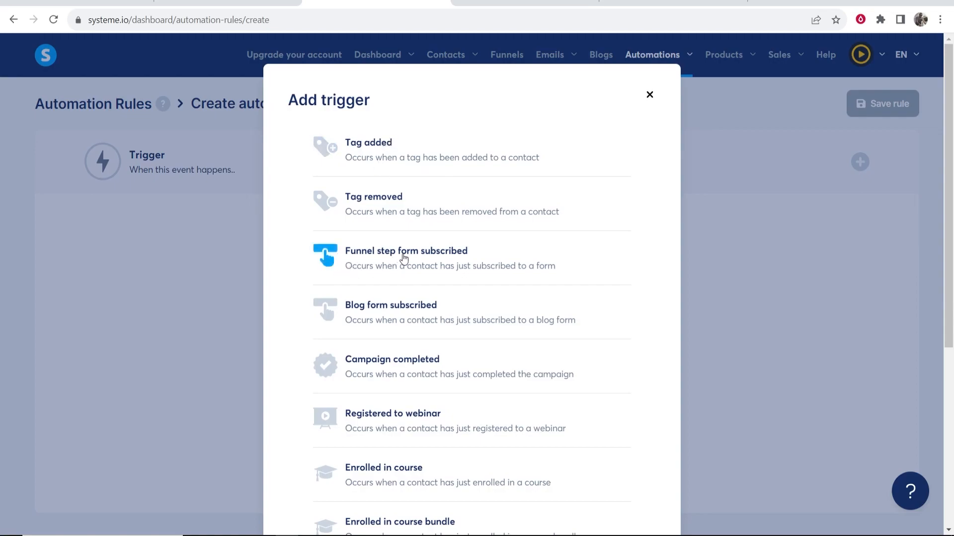
pyautogui.click(459, 261)
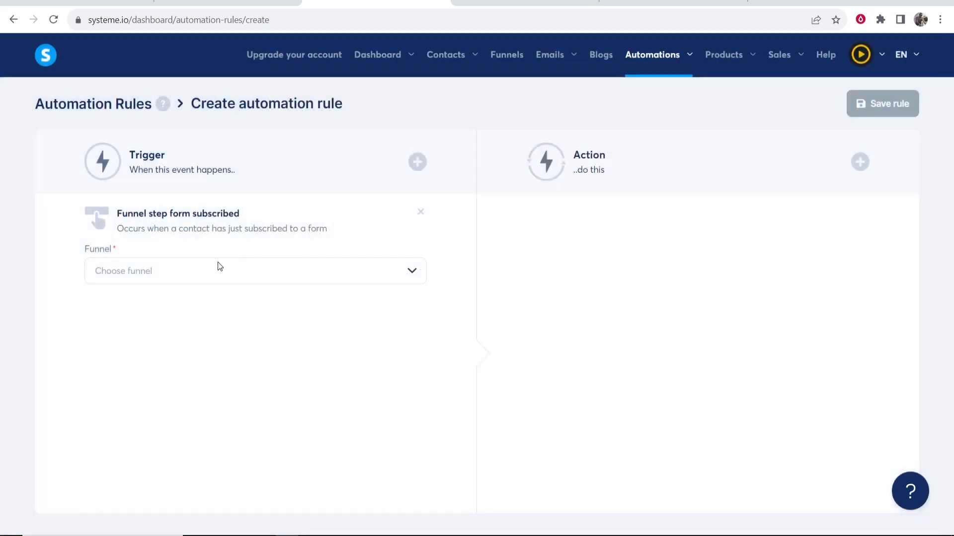
pyautogui.click(420, 271)
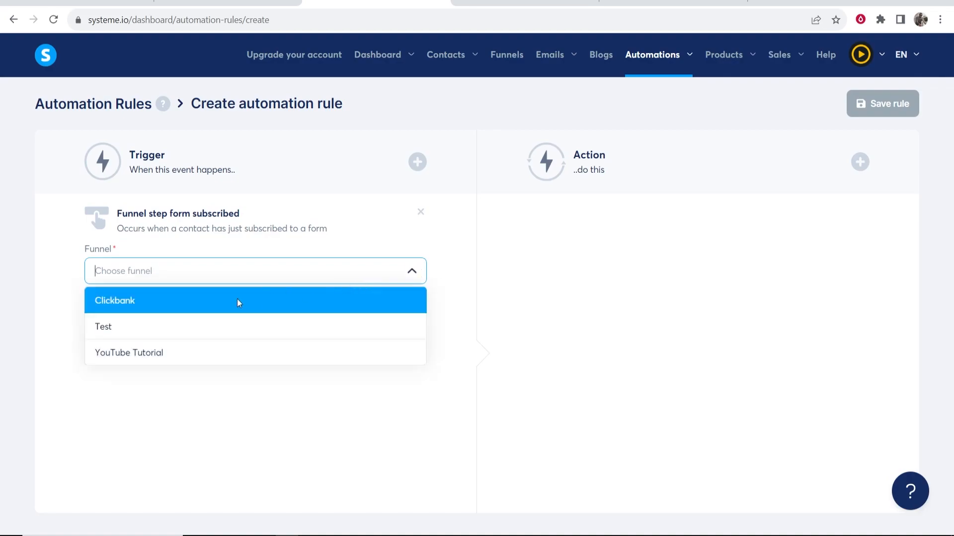
pyautogui.click(113, 355)
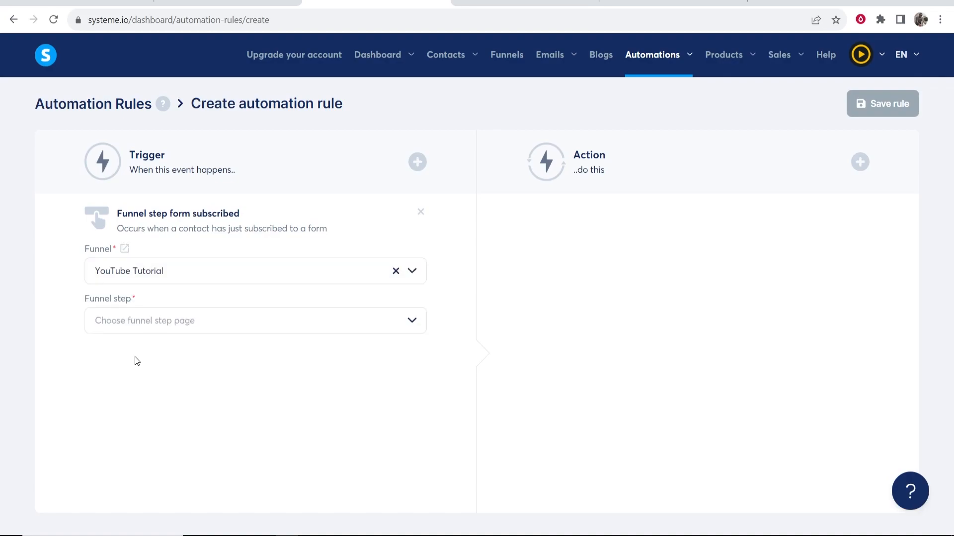
pyautogui.click(341, 323)
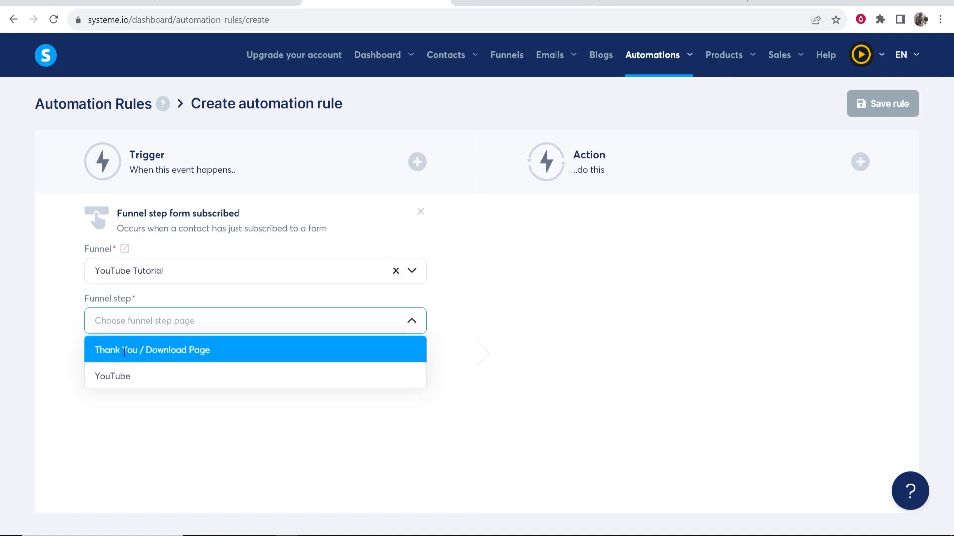
pyautogui.click(116, 377)
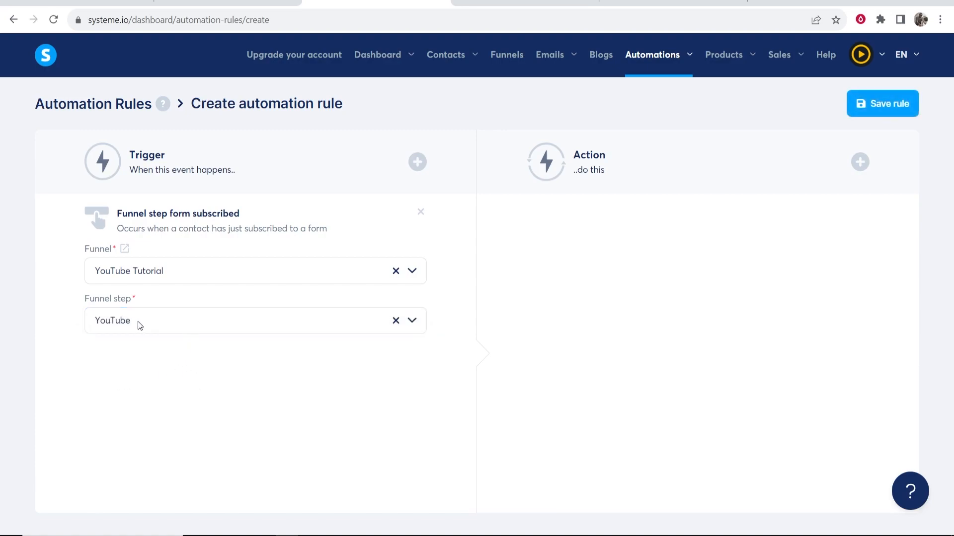
# Add a Subscribe to campaign action for the YouTube campaign, save the rule, and return to Funnels
pyautogui.click(686, 165)
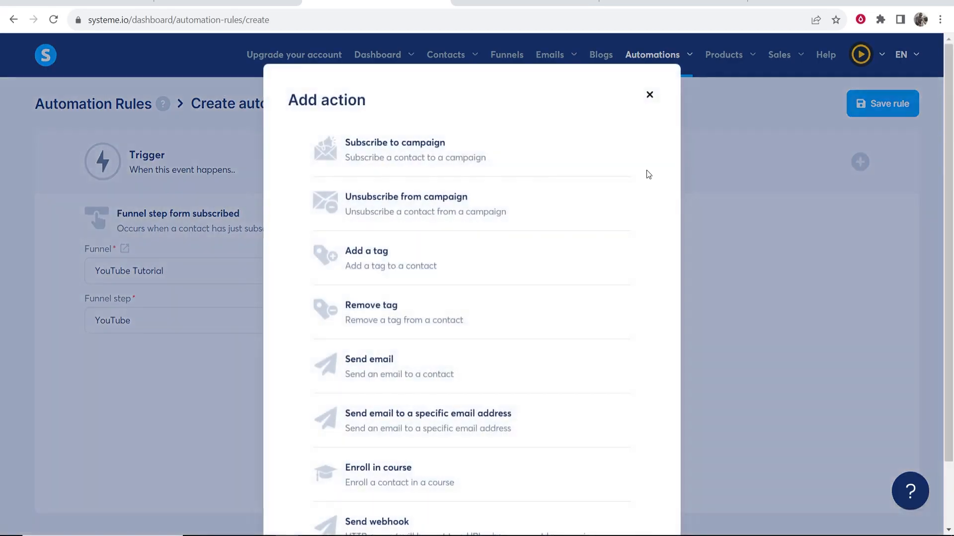
pyautogui.click(361, 156)
pyautogui.click(855, 272)
pyautogui.click(579, 301)
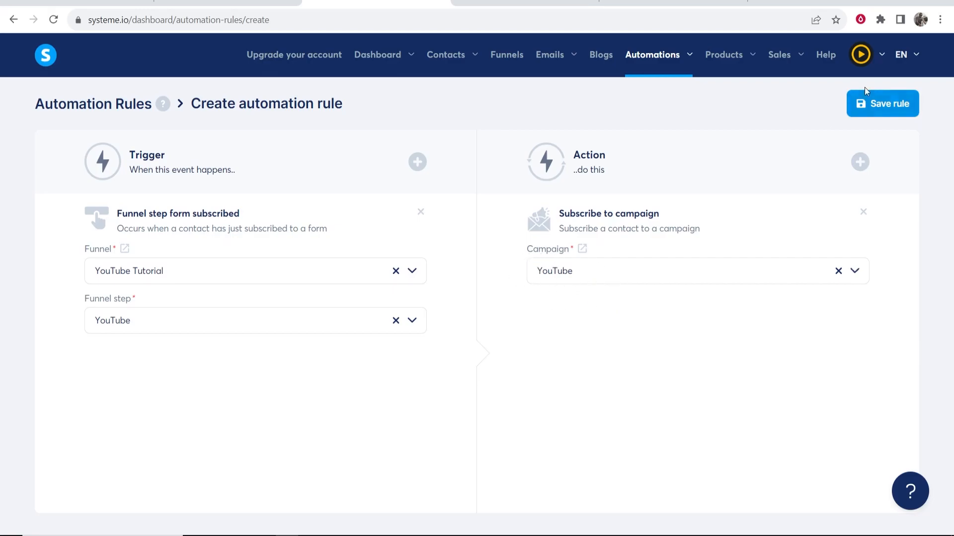
pyautogui.click(874, 107)
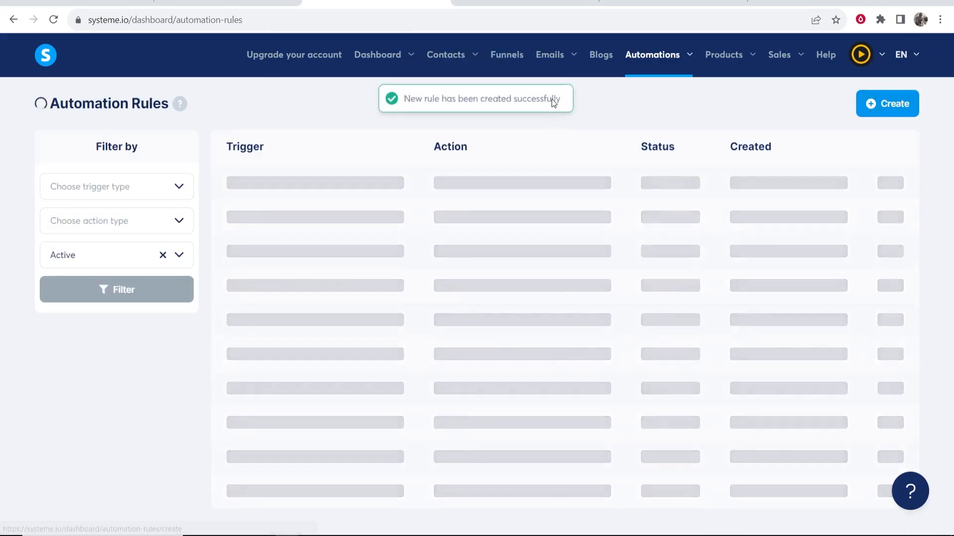
pyautogui.click(515, 58)
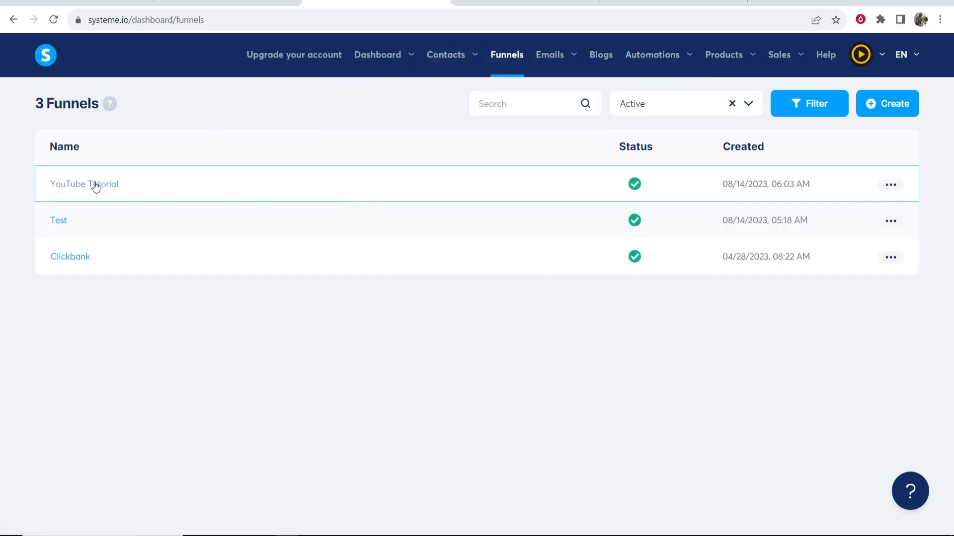
# Review the YouTube Tutorial funnel's YouTube step rule and preview the live funnel
pyautogui.click(75, 193)
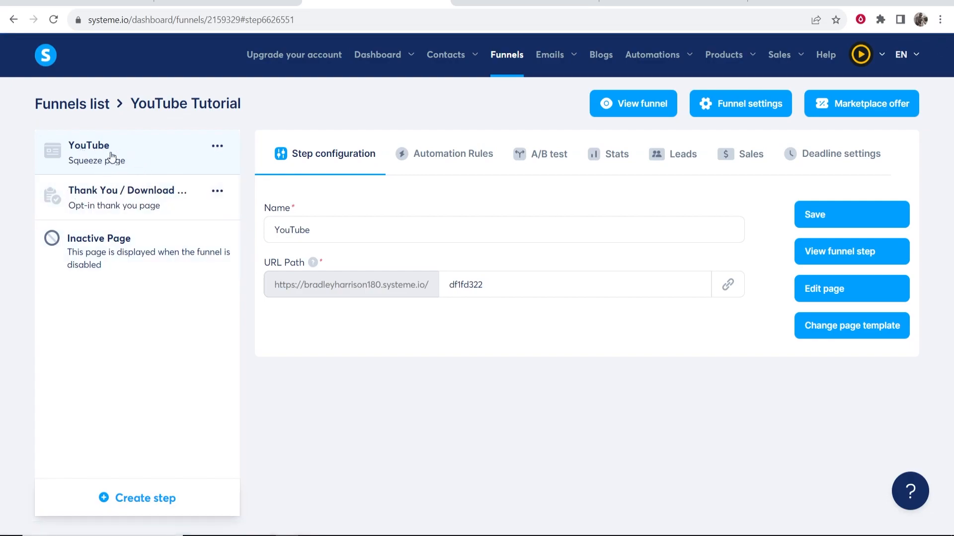
pyautogui.click(472, 161)
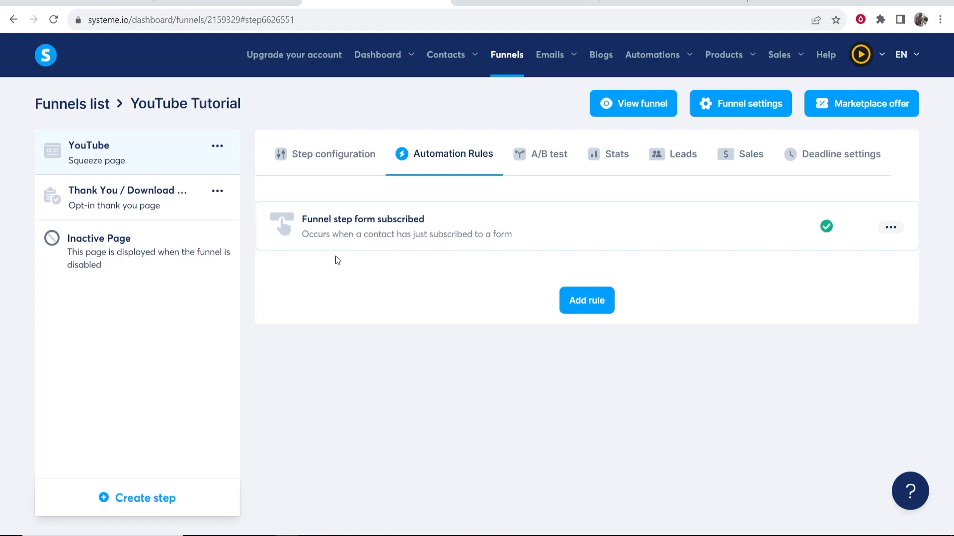
pyautogui.click(705, 223)
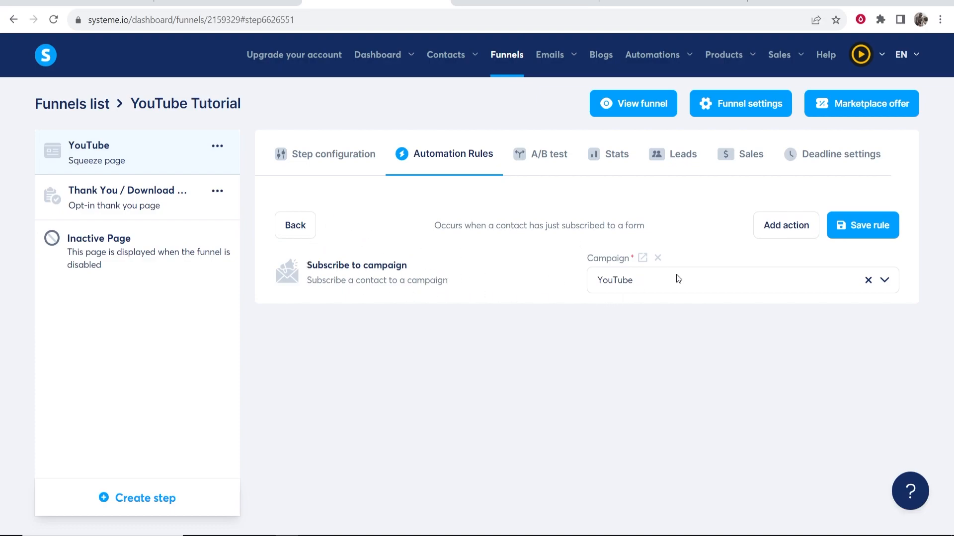
pyautogui.click(858, 224)
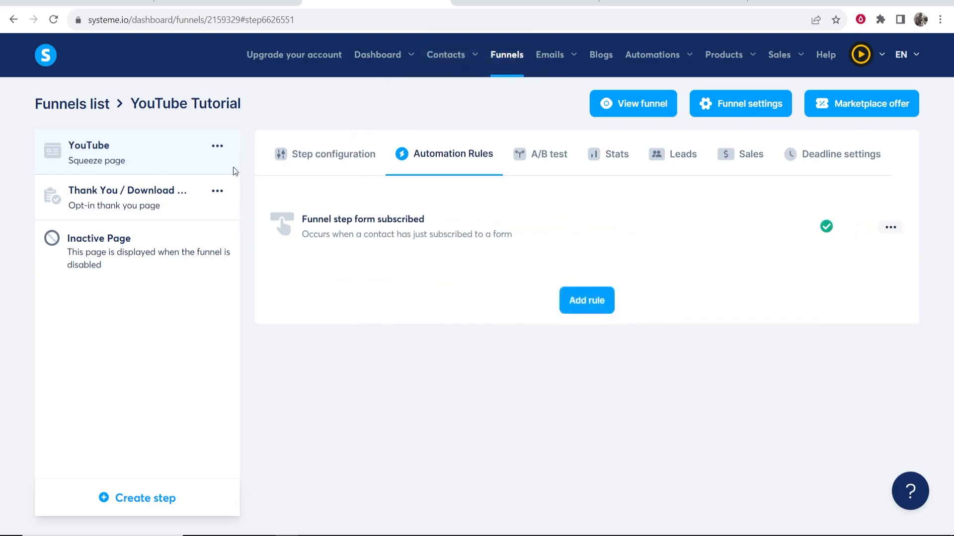
pyautogui.moveTo(651, 94)
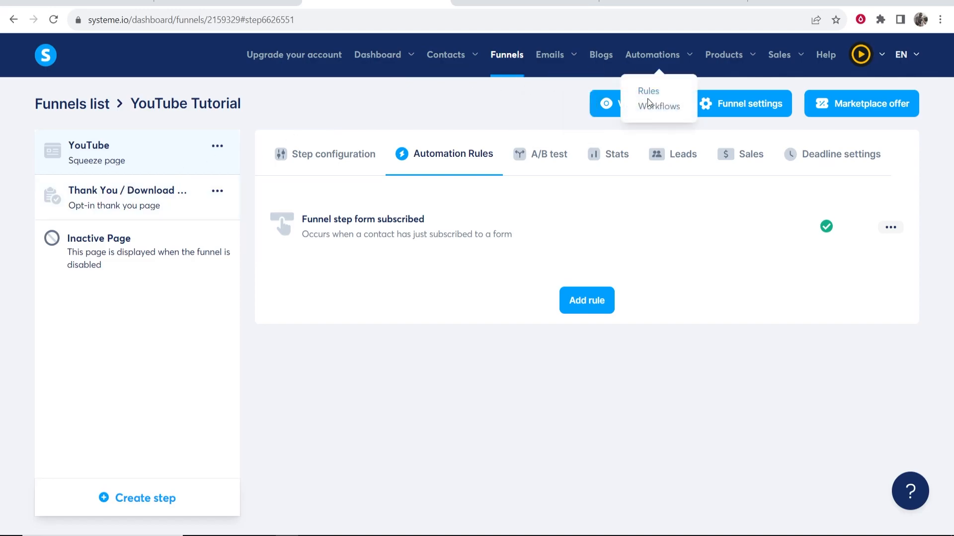
pyautogui.click(612, 109)
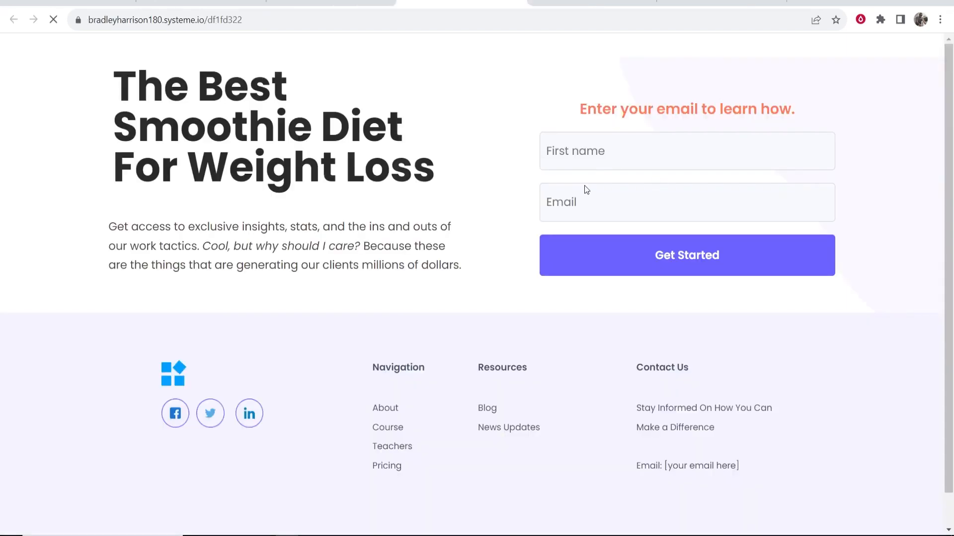
pyautogui.click(330, 2)
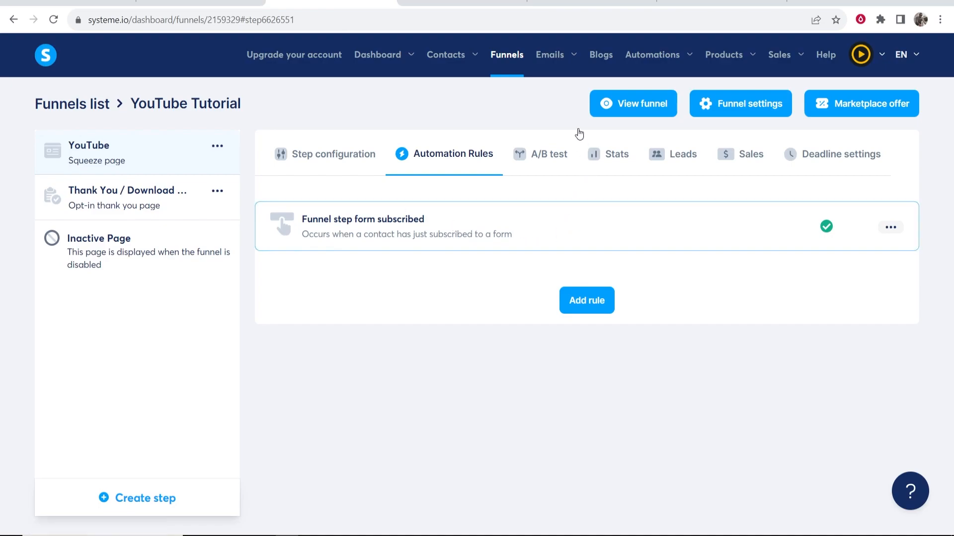
pyautogui.click(444, 248)
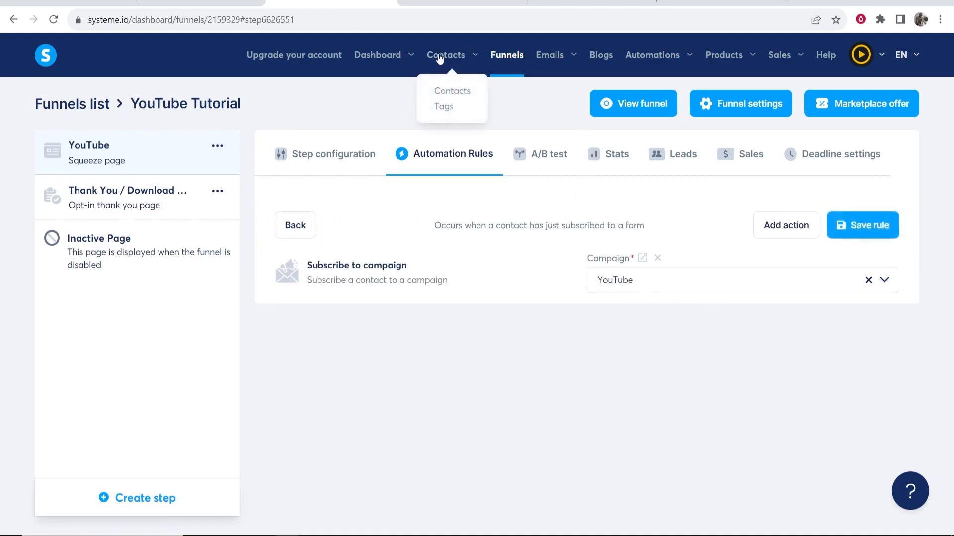
# Check the YouTube campaign email's 1-day delay, then return to the Funnels list
pyautogui.moveTo(561, 68)
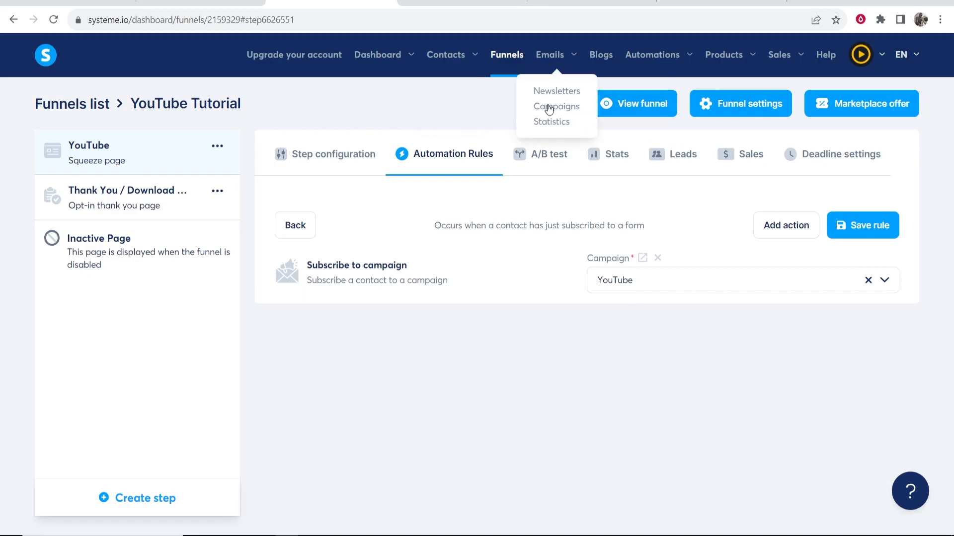
pyautogui.click(548, 108)
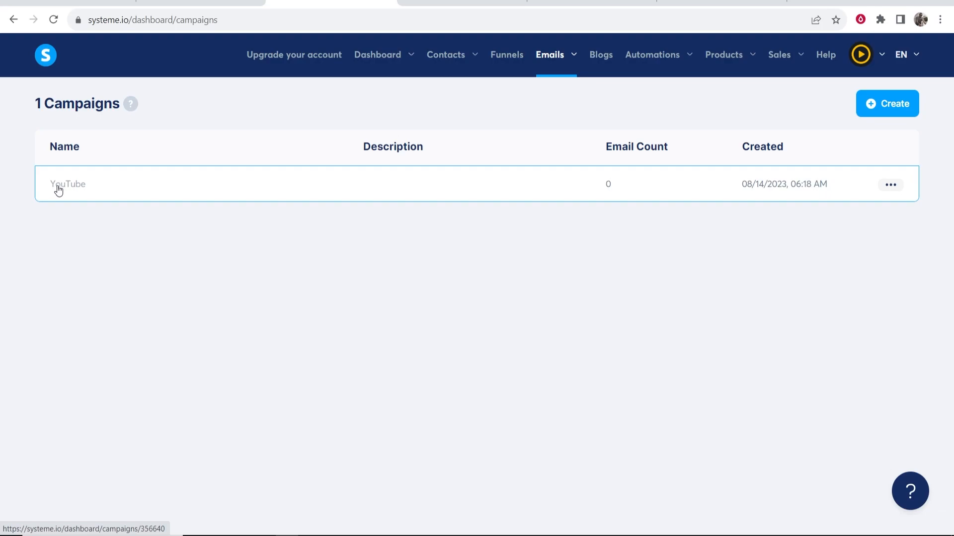
pyautogui.click(64, 185)
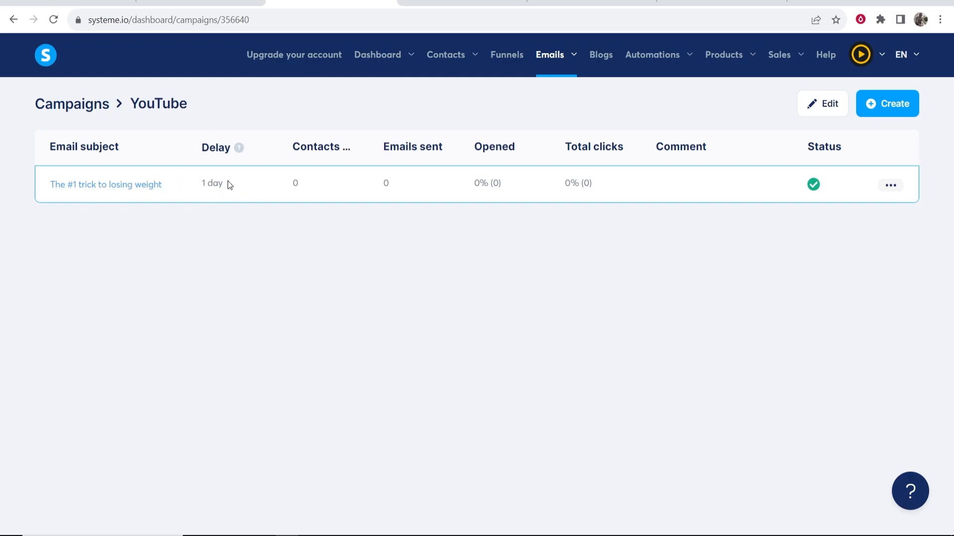
pyautogui.moveTo(221, 187); pyautogui.dragTo(182, 187)
pyautogui.click(249, 215)
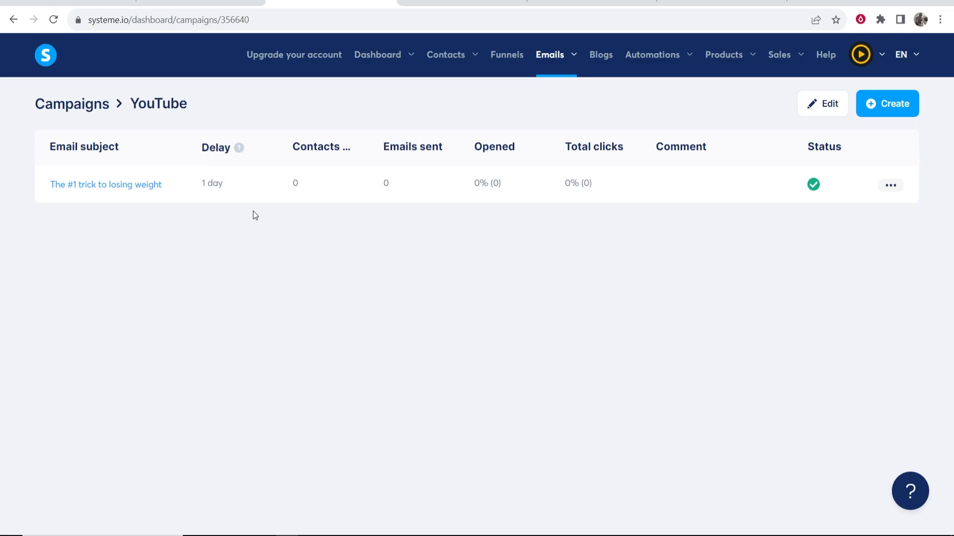
pyautogui.click(506, 64)
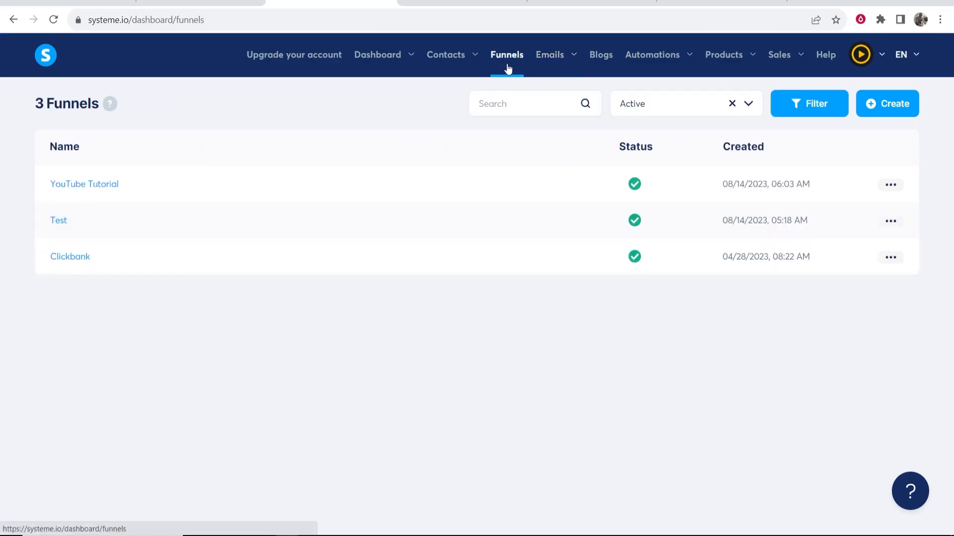
# Open the YouTube Tutorial live funnel and submit a test first name and email address
pyautogui.click(56, 185)
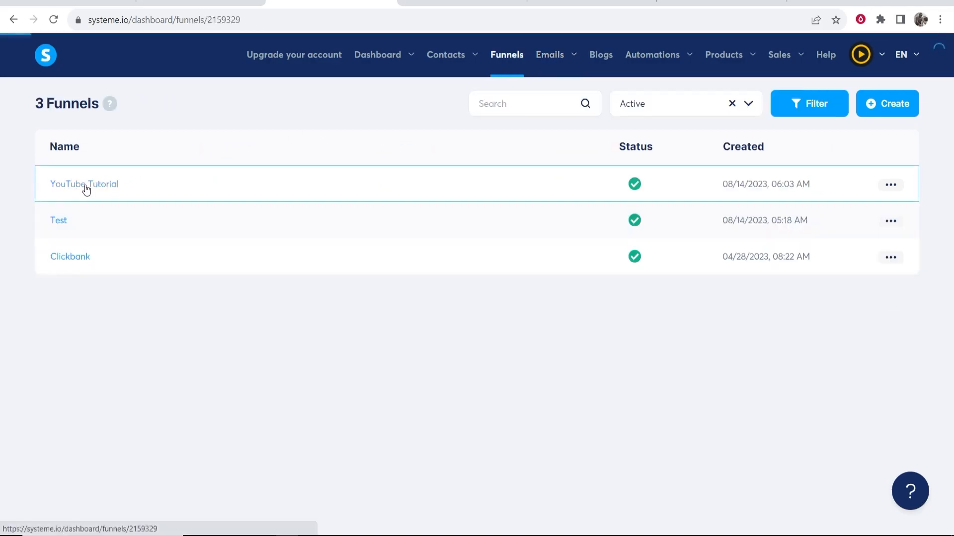
pyautogui.click(652, 105)
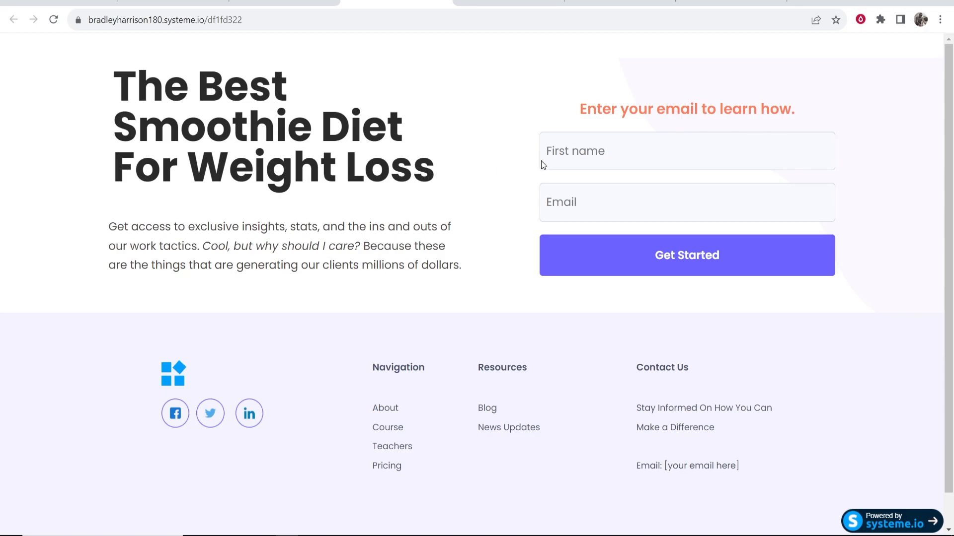
pyautogui.click(607, 148)
pyautogui.click(621, 190)
pyautogui.click(662, 208)
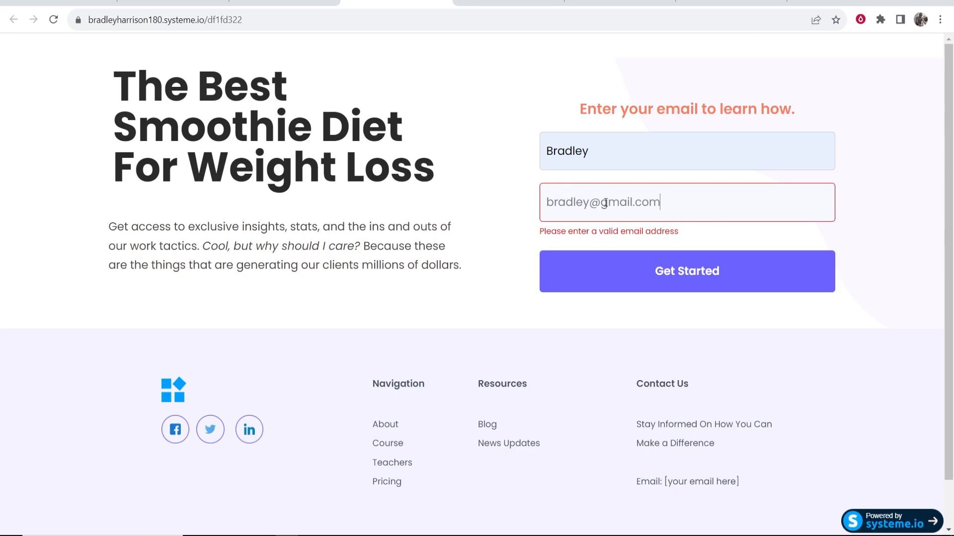
pyautogui.write('213')
pyautogui.press('BackSpace')
pyautogui.press('BackSpace')
pyautogui.press('BackSpace')
pyautogui.write('123')
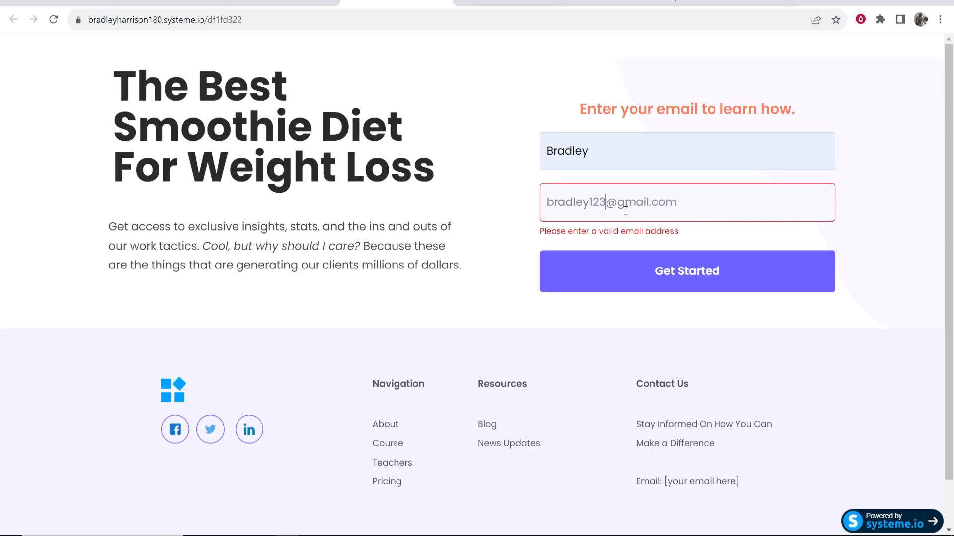
pyautogui.click(675, 282)
pyautogui.click(665, 261)
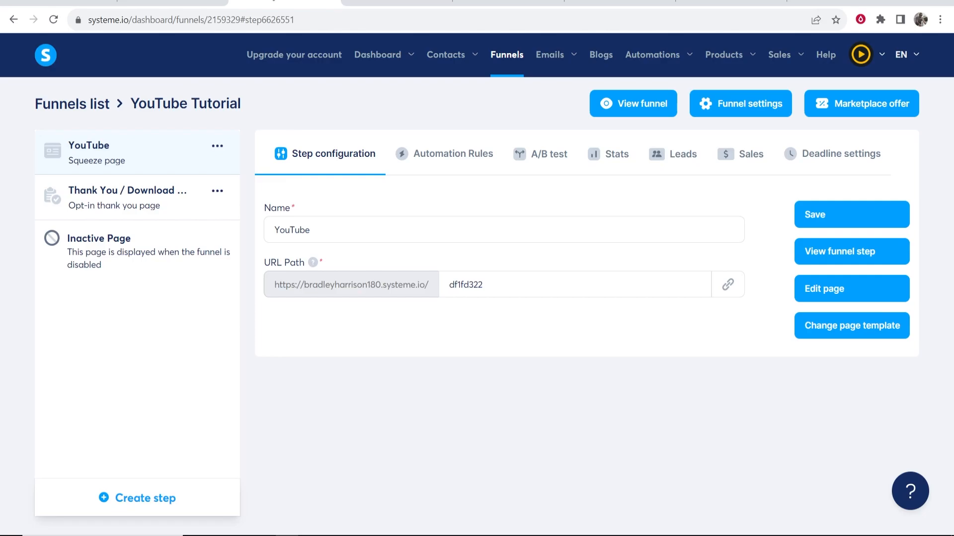
# Refresh the email campaigns list and open the YouTube campaign to confirm its 1-day email
pyautogui.moveTo(476, 54)
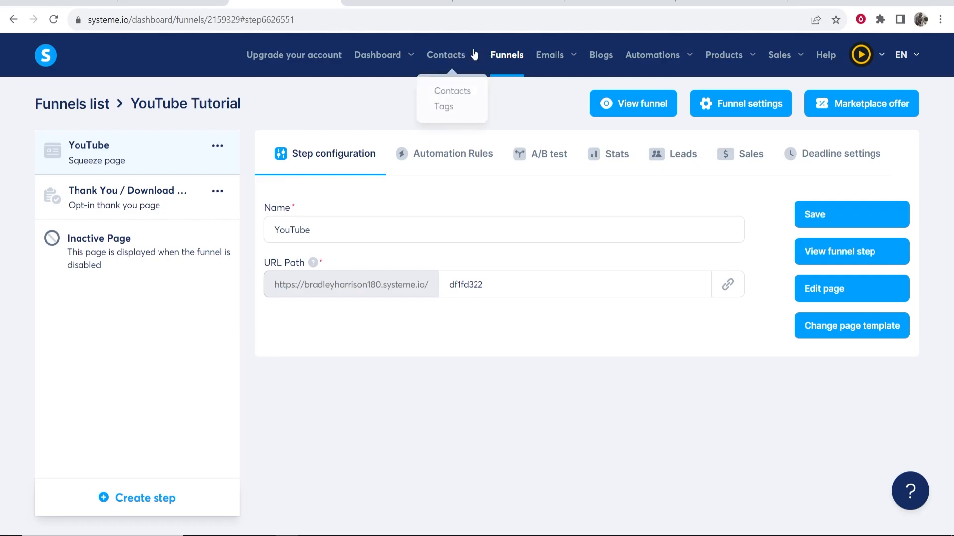
pyautogui.click(449, 92)
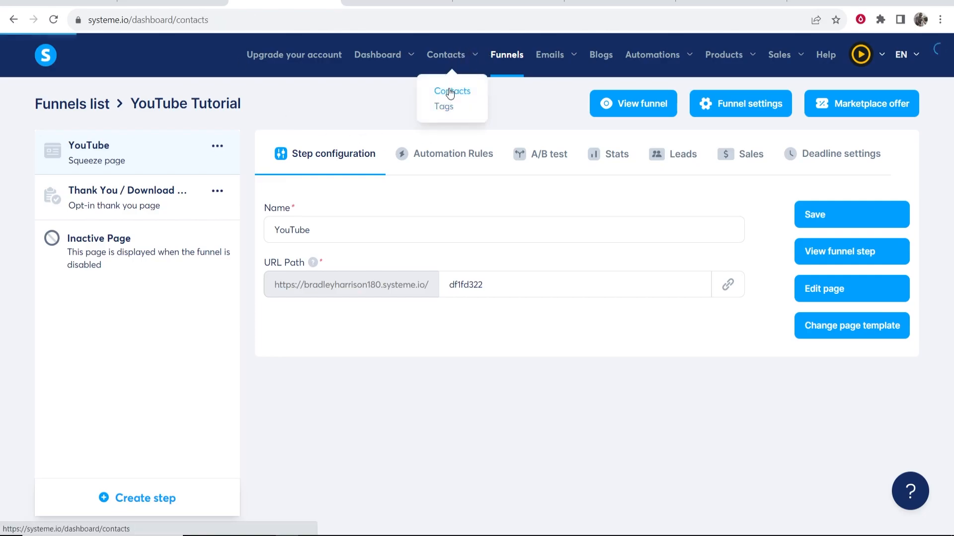
pyautogui.moveTo(540, 56)
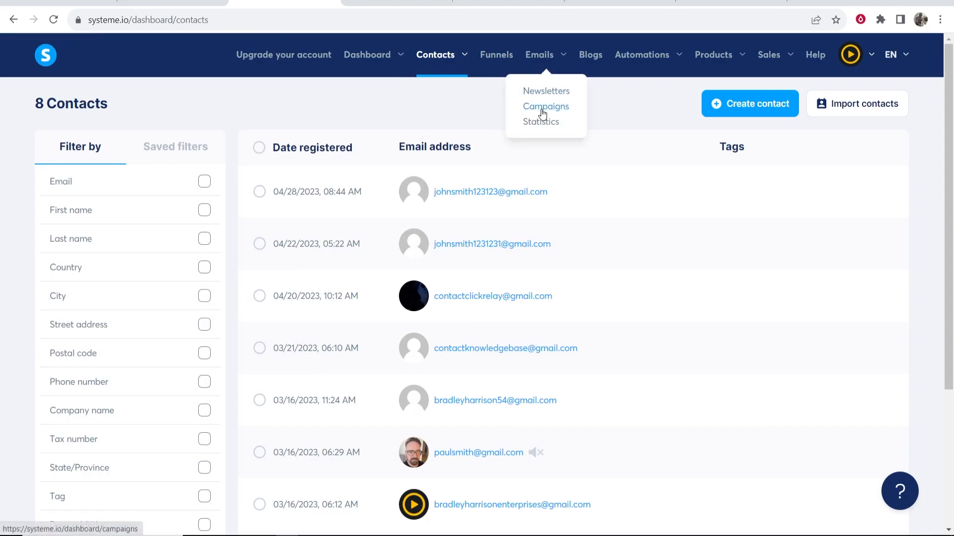
pyautogui.click(543, 107)
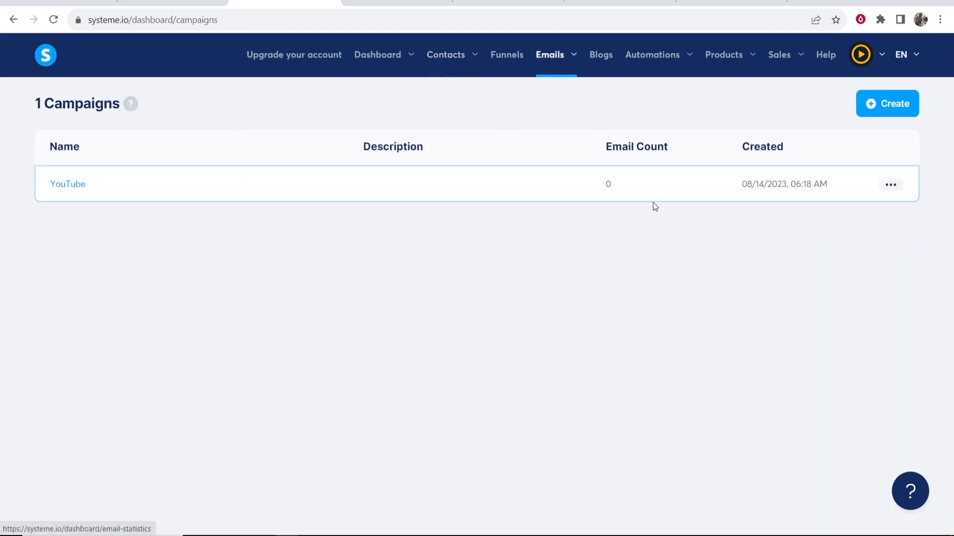
pyautogui.click(54, 21)
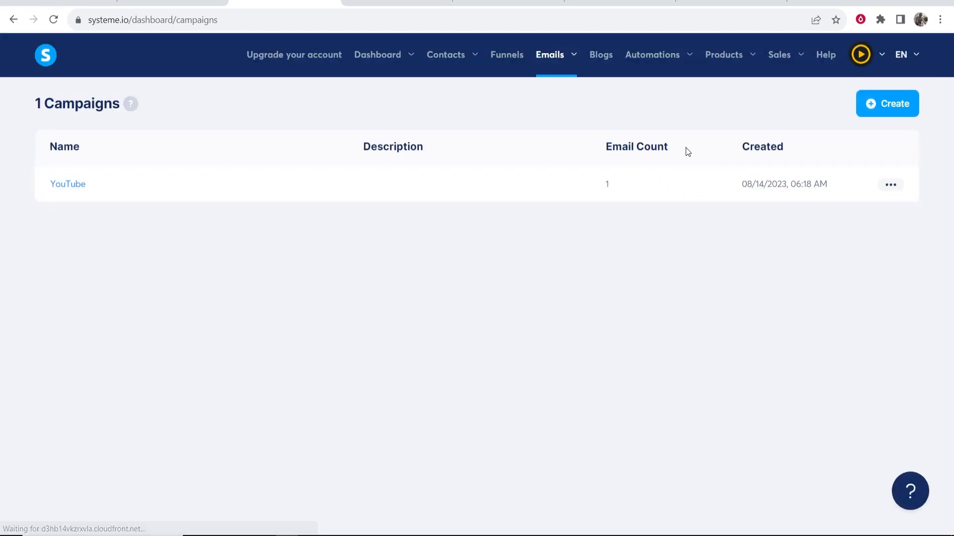
pyautogui.click(57, 185)
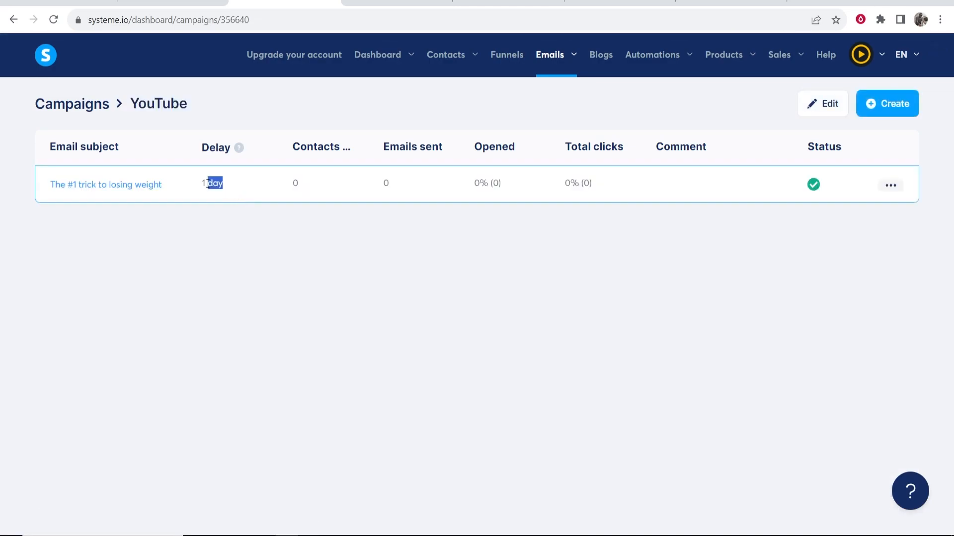
pyautogui.moveTo(226, 185); pyautogui.dragTo(181, 186)
pyautogui.click(205, 184)
pyautogui.click(13, 19)
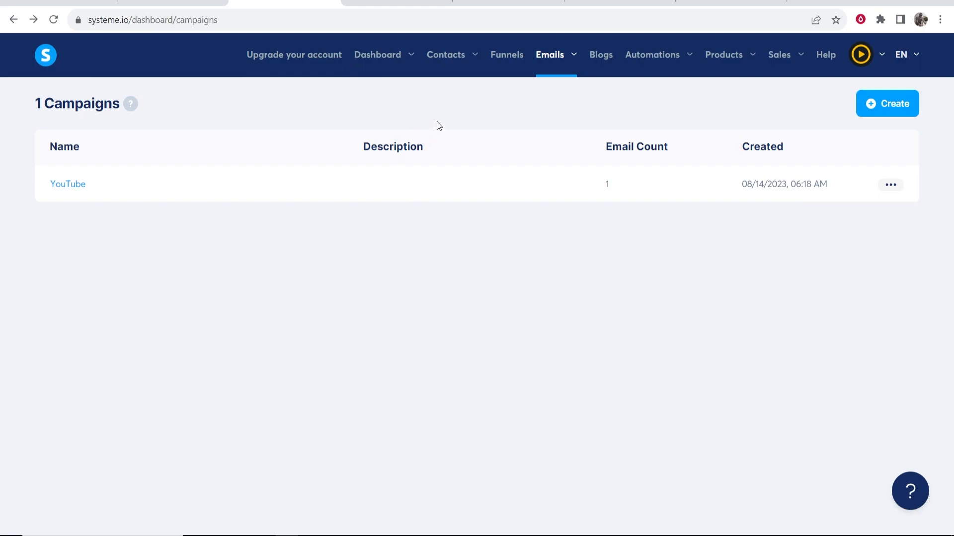
# Reopen the YouTube Tutorial funnel's live smoothie opt-in page
pyautogui.hotkey('ctrl', 'Tab')
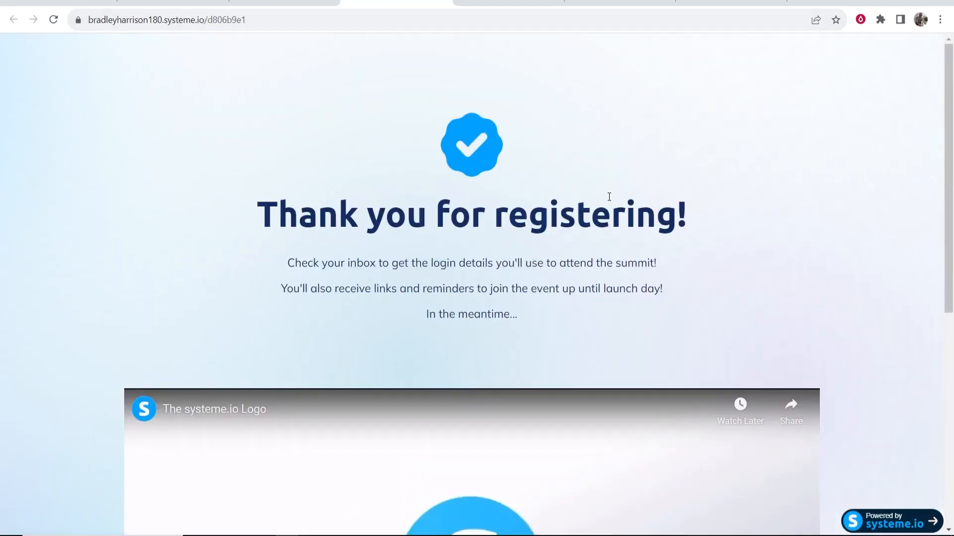
pyautogui.click(309, 3)
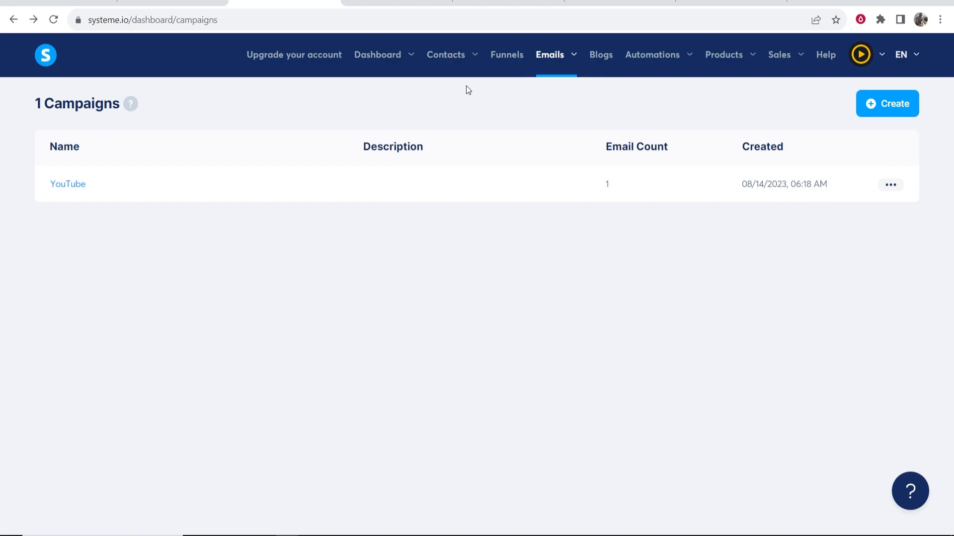
pyautogui.click(509, 54)
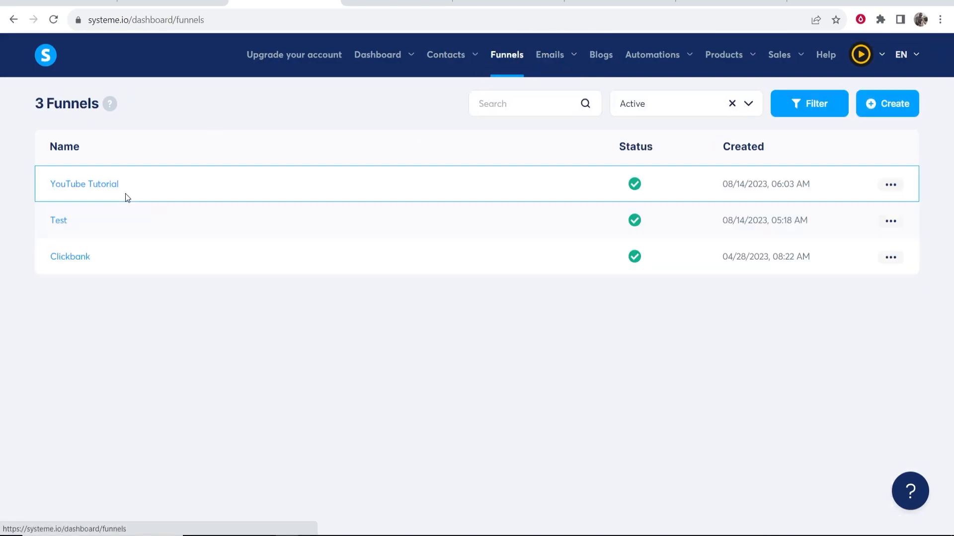
pyautogui.click(91, 185)
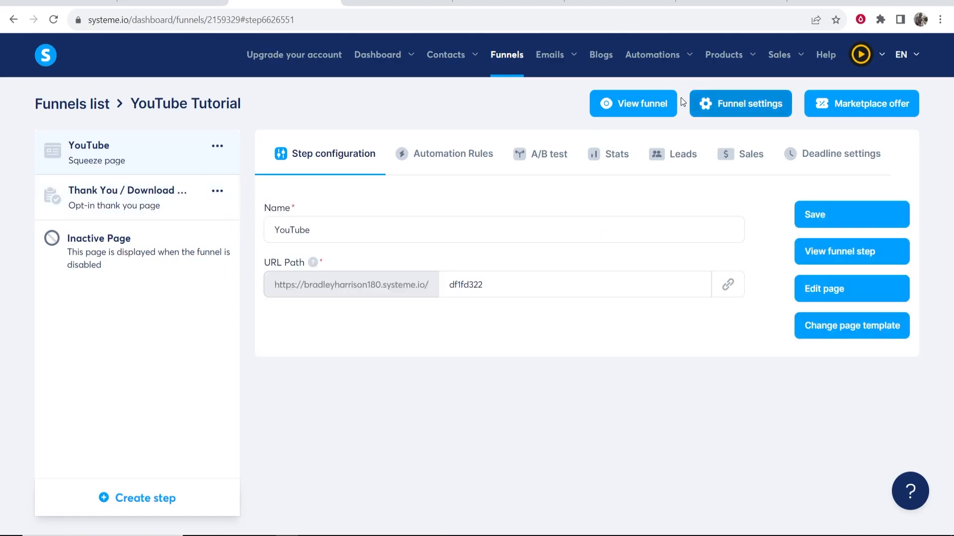
pyautogui.click(643, 104)
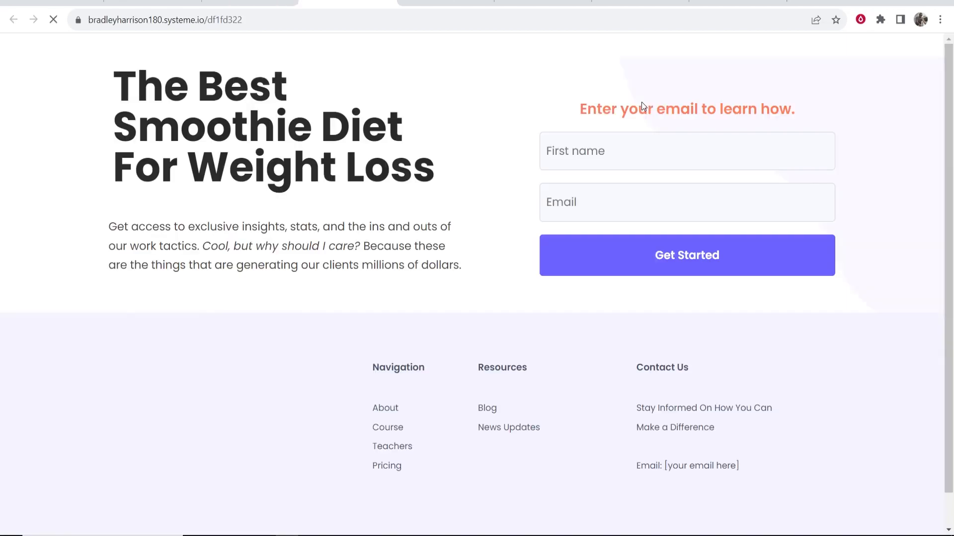